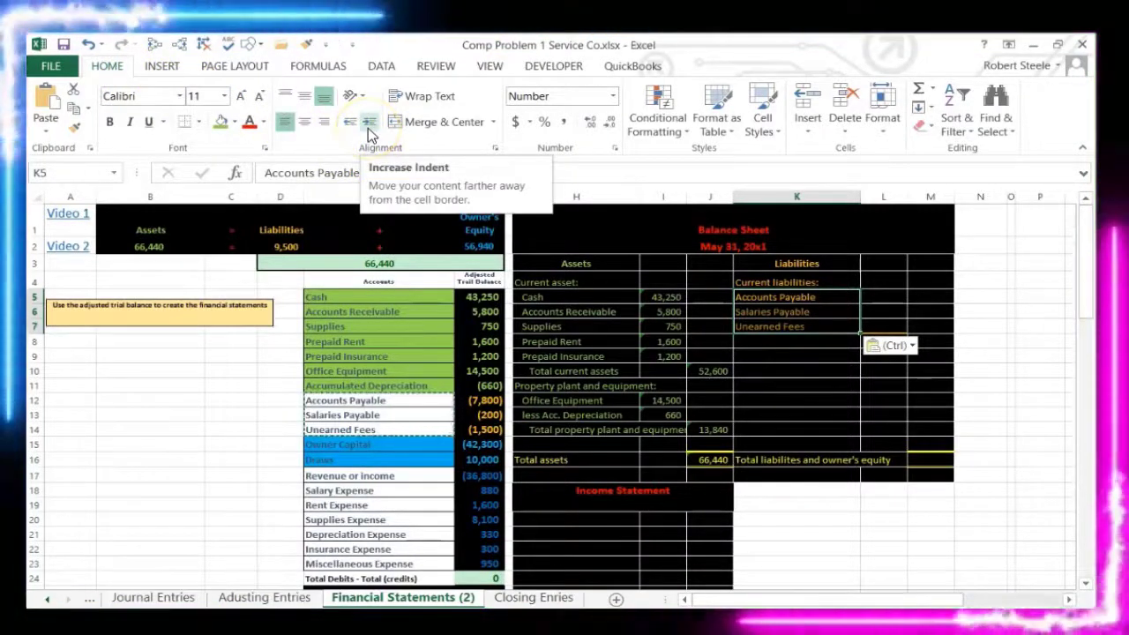
# Step: Indent the three current liability names in K5:K7 and enter -F12 as the Accounts Payable amount in L5
pyautogui.click(369, 129)
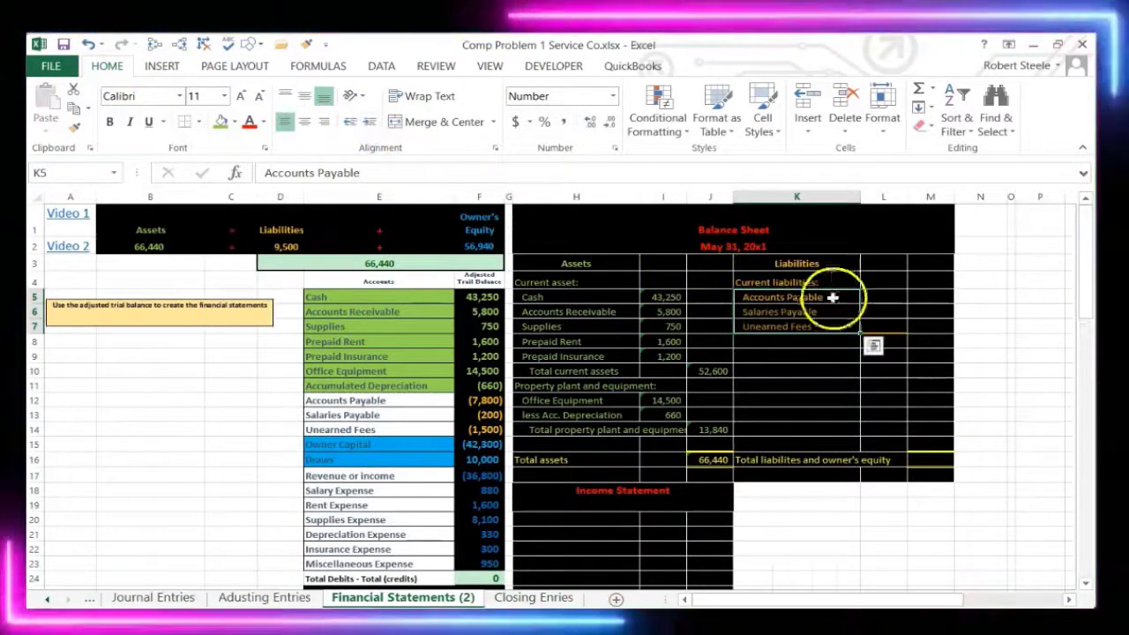
pyautogui.click(887, 298)
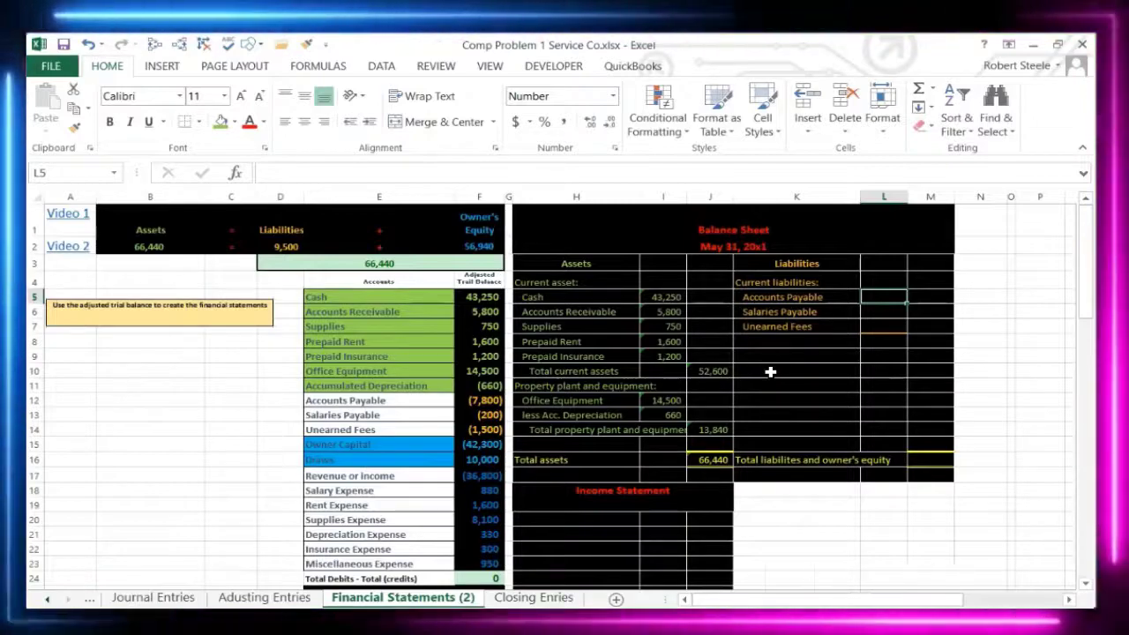
pyautogui.write('-')
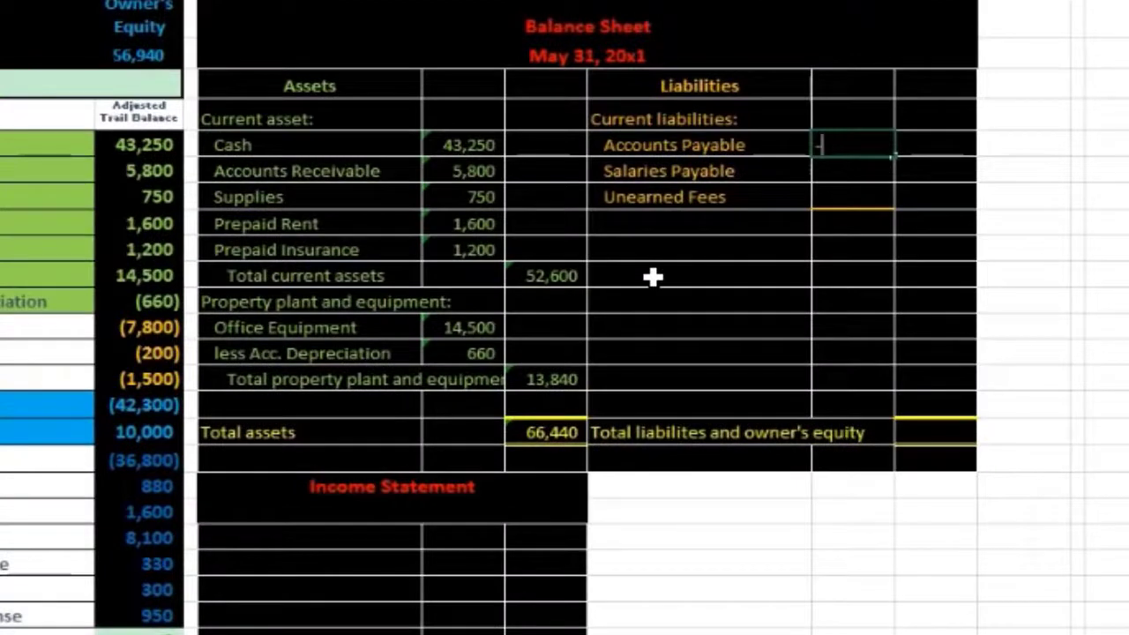
pyautogui.click(172, 324)
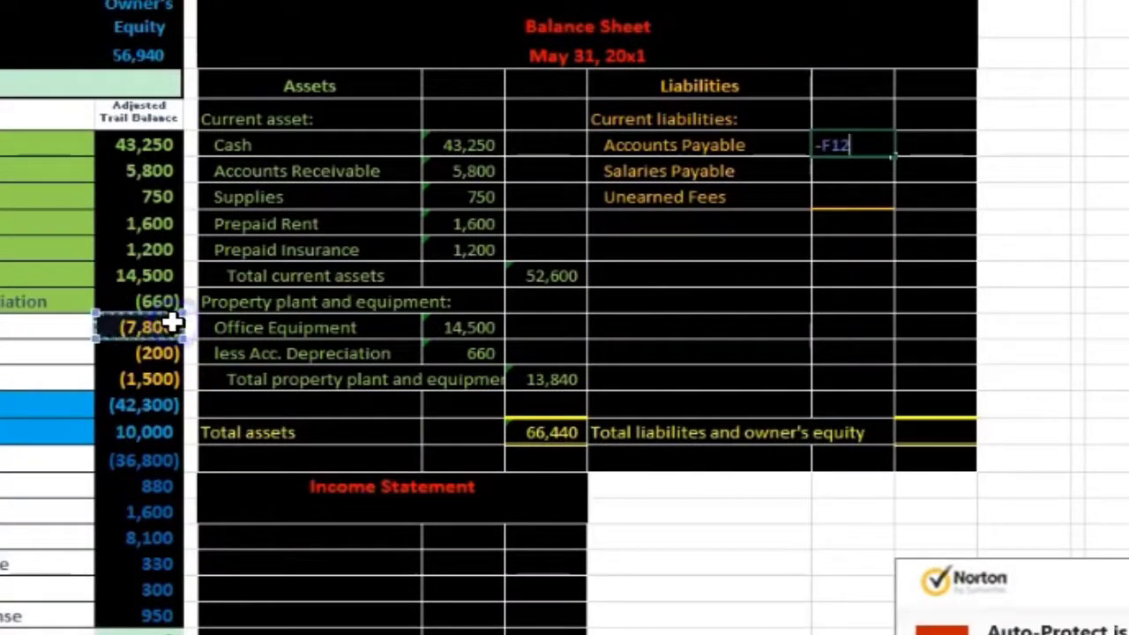
pyautogui.press('Return')
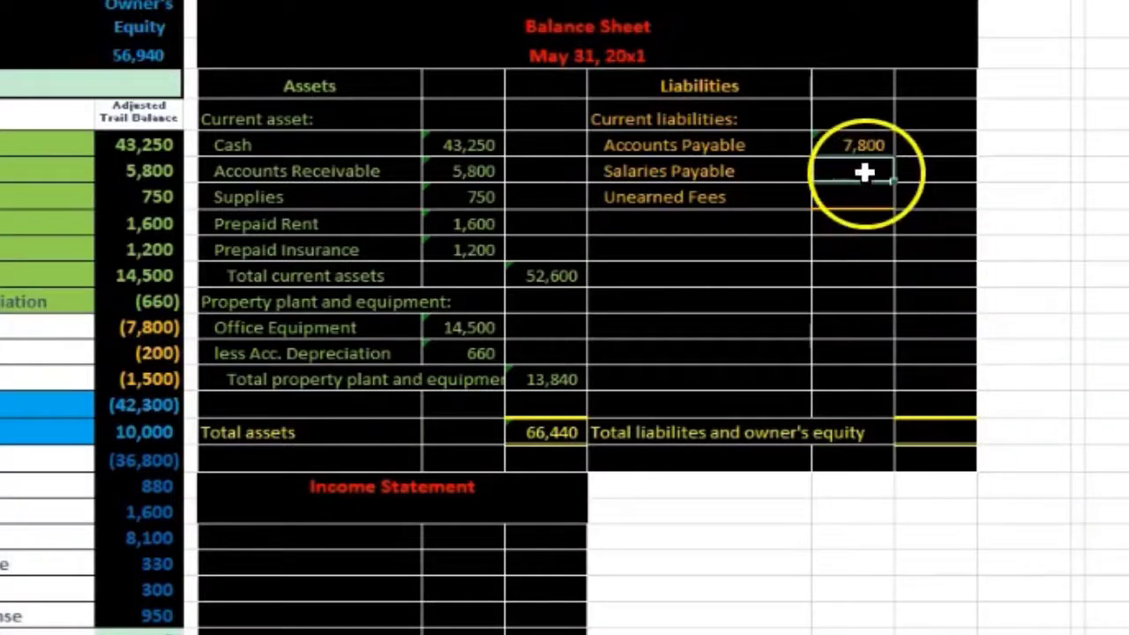
# Step: Enter -F13 as the Salaries Payable amount in L6 and -F14 as the Unearned Fees amount in L7
pyautogui.write('-')
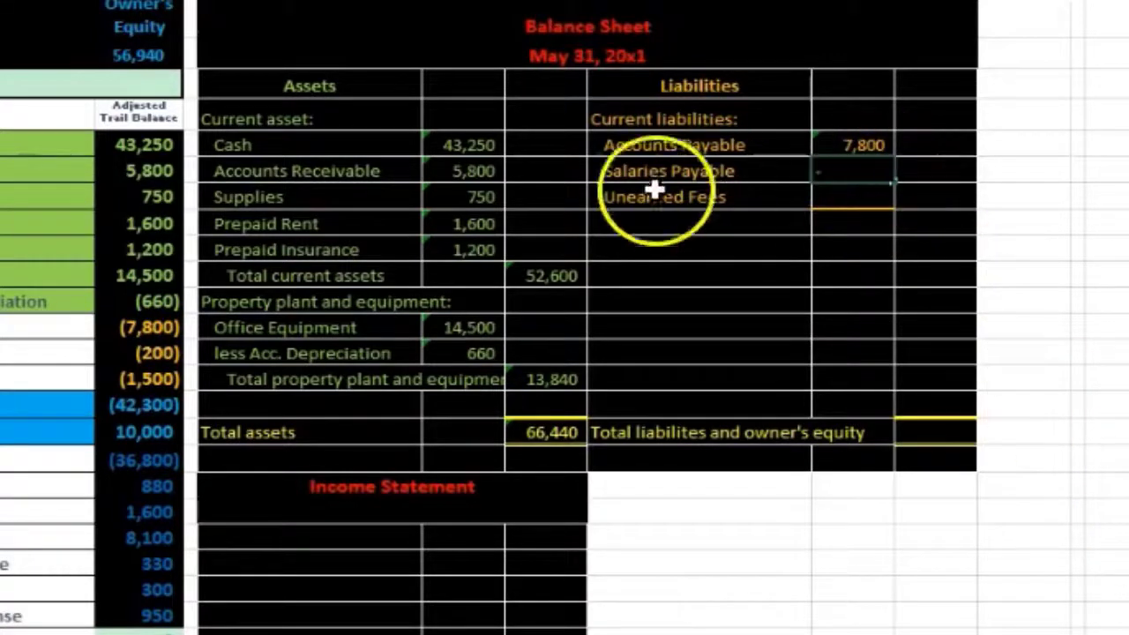
pyautogui.click(113, 353)
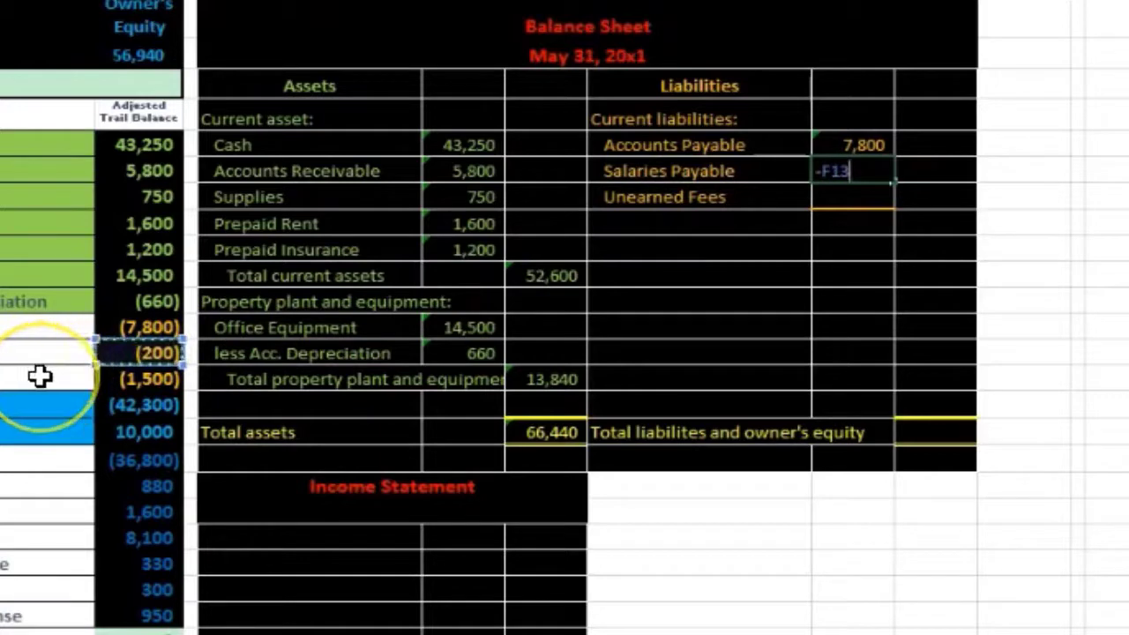
pyautogui.press('Return')
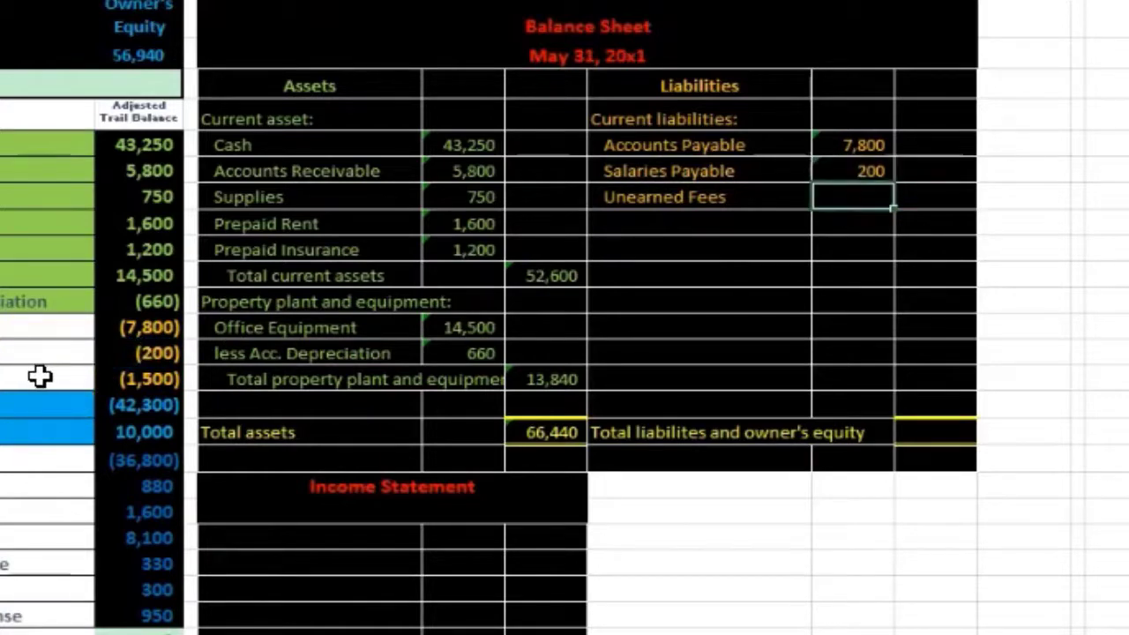
pyautogui.write('-')
pyautogui.click(133, 379)
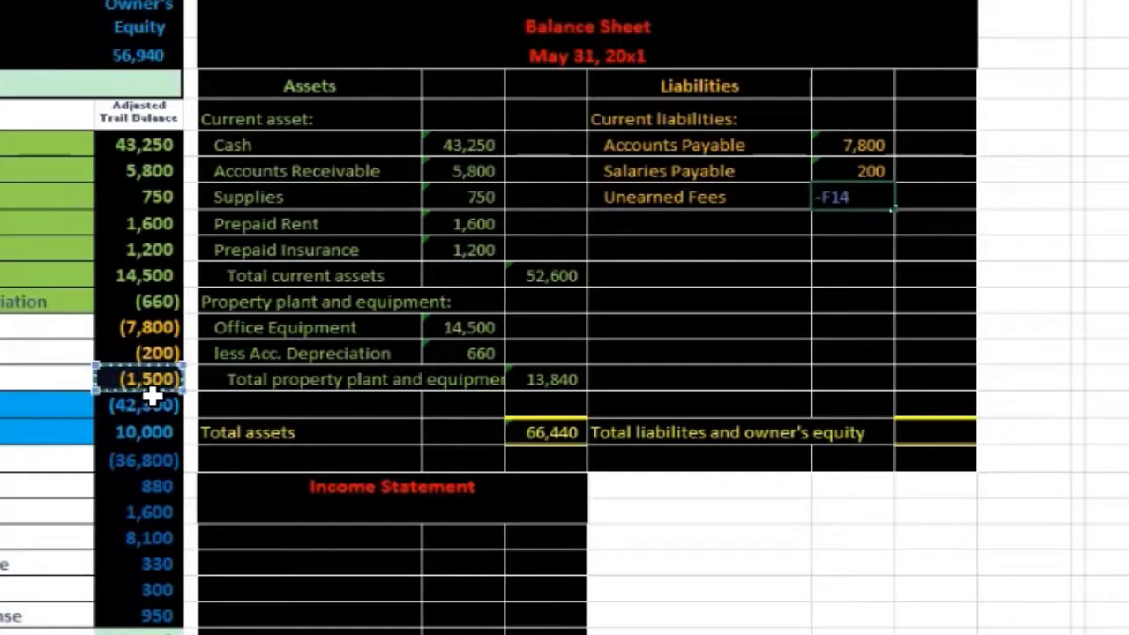
pyautogui.press('Return')
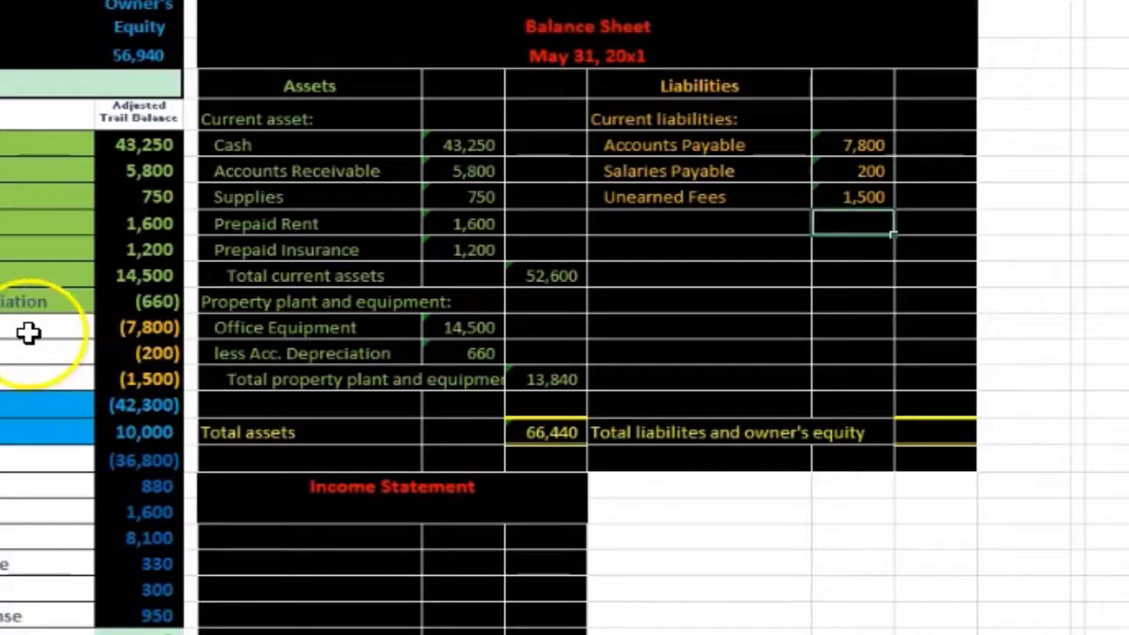
# Step: Fill the Accounts Payable, Salaries Payable and Unearned Fees names in the trial balance with green
pyautogui.rightClick(28, 367)
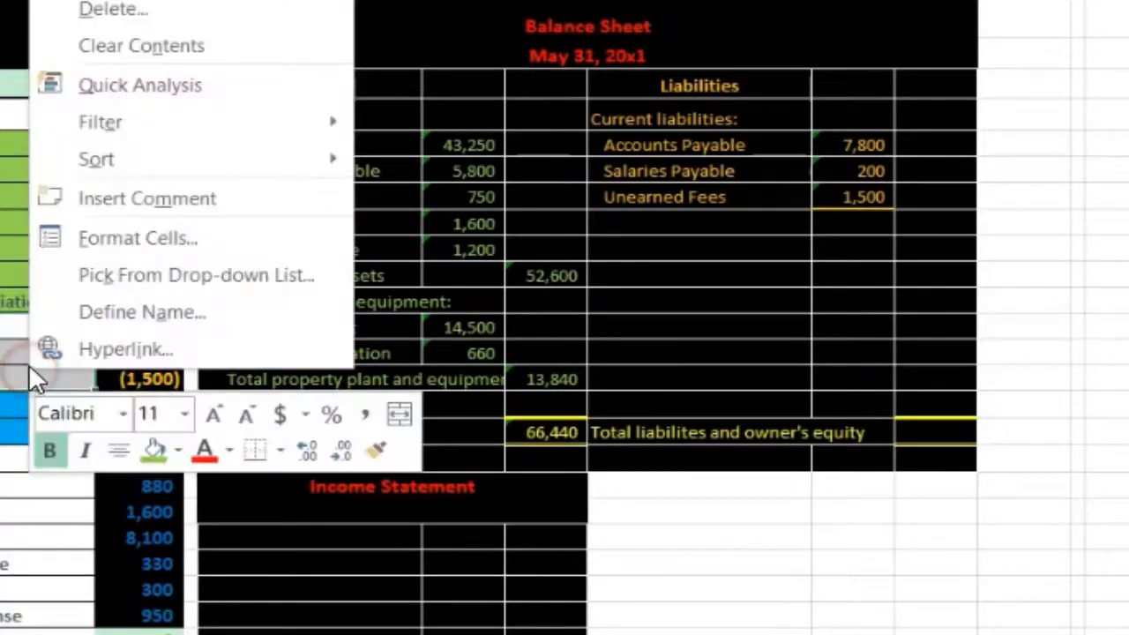
pyautogui.click(150, 443)
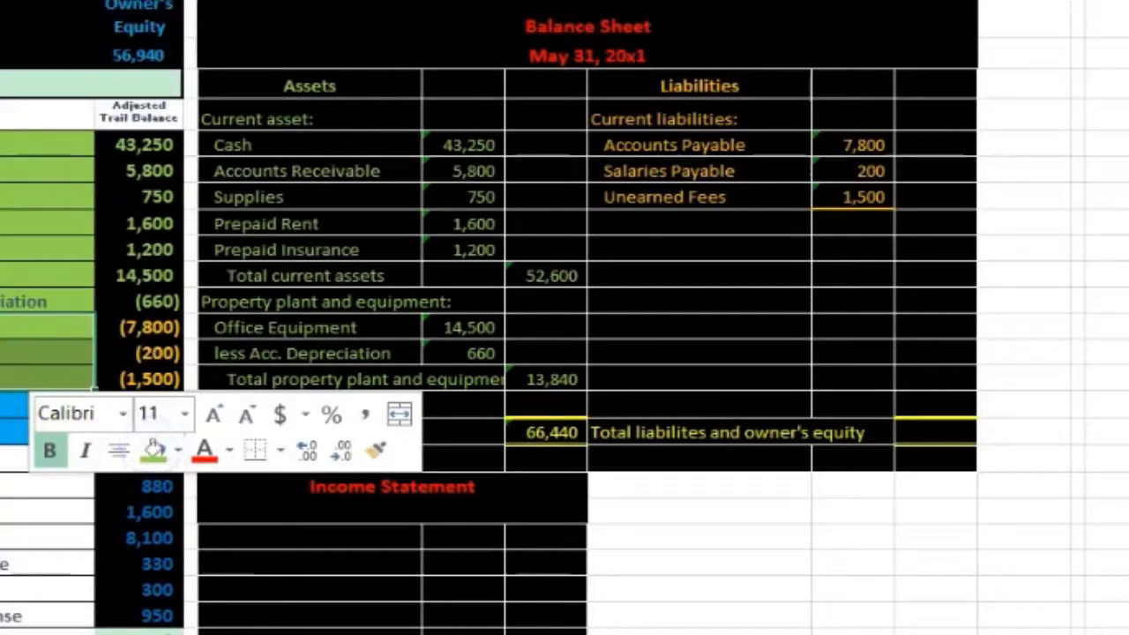
pyautogui.click(945, 228)
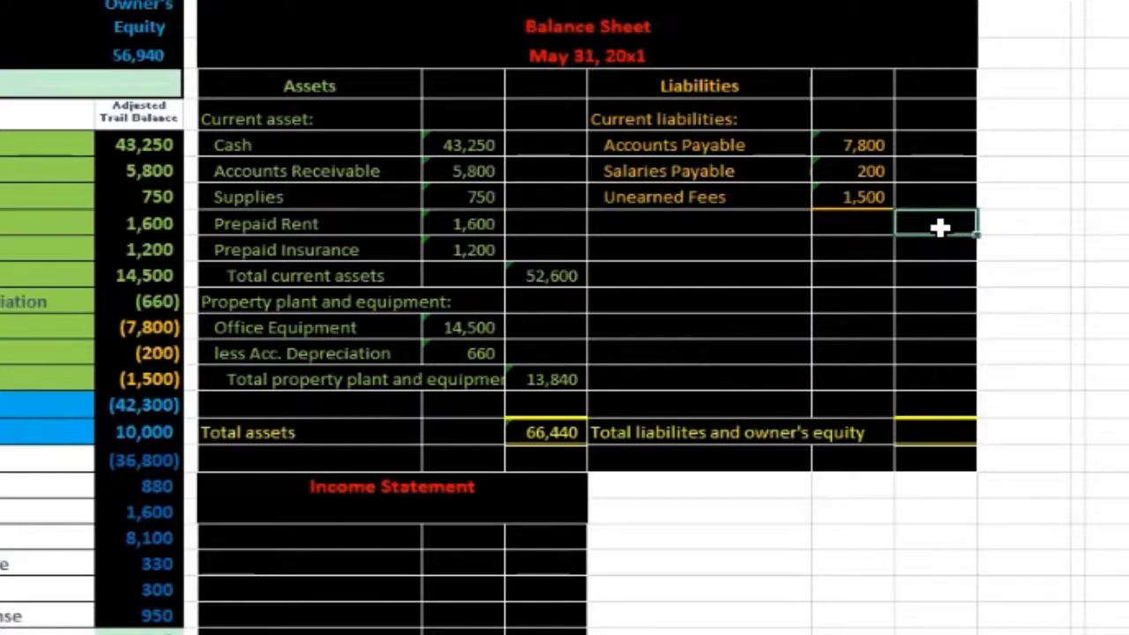
# Step: Add the label "Total liabilities" in K8 below Unearned Fees and indent it one more level
pyautogui.click(731, 229)
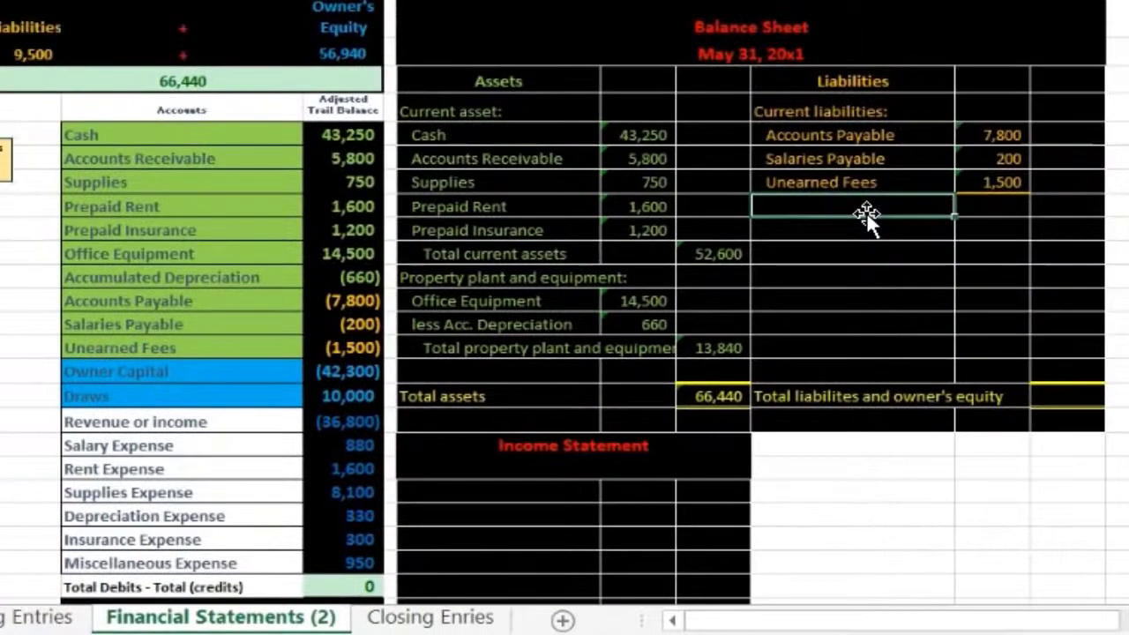
pyautogui.write('Total liabilities')
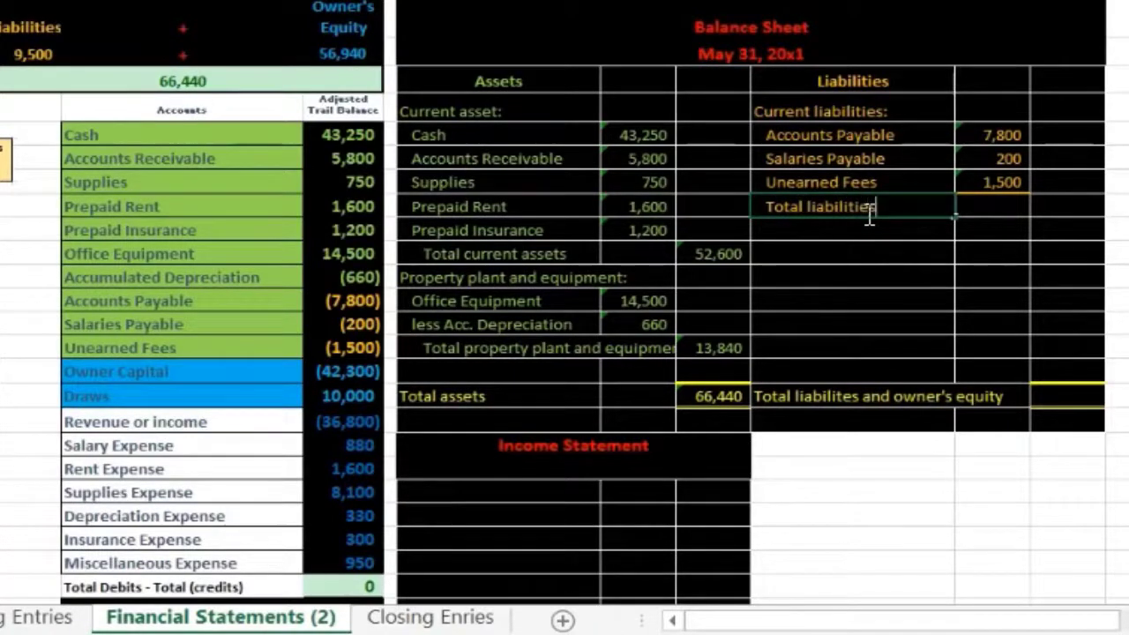
pyautogui.press('Return')
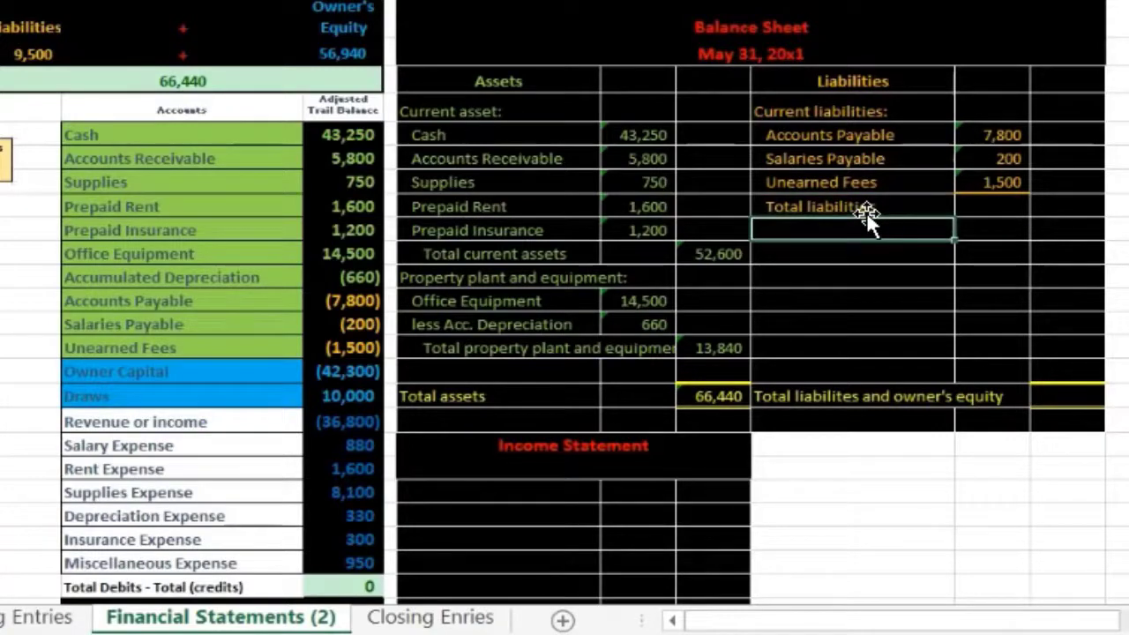
pyautogui.click(866, 211)
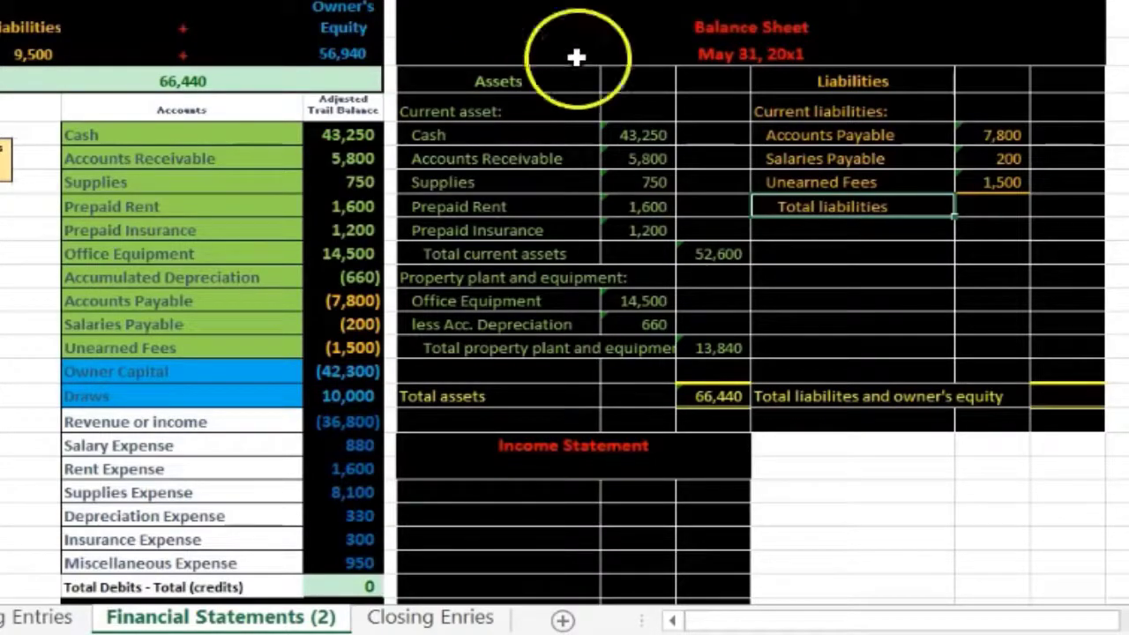
# Step: Total the liabilities in M8 with a SUM of L5:L7, dismissing the antivirus notification
pyautogui.click(1085, 210)
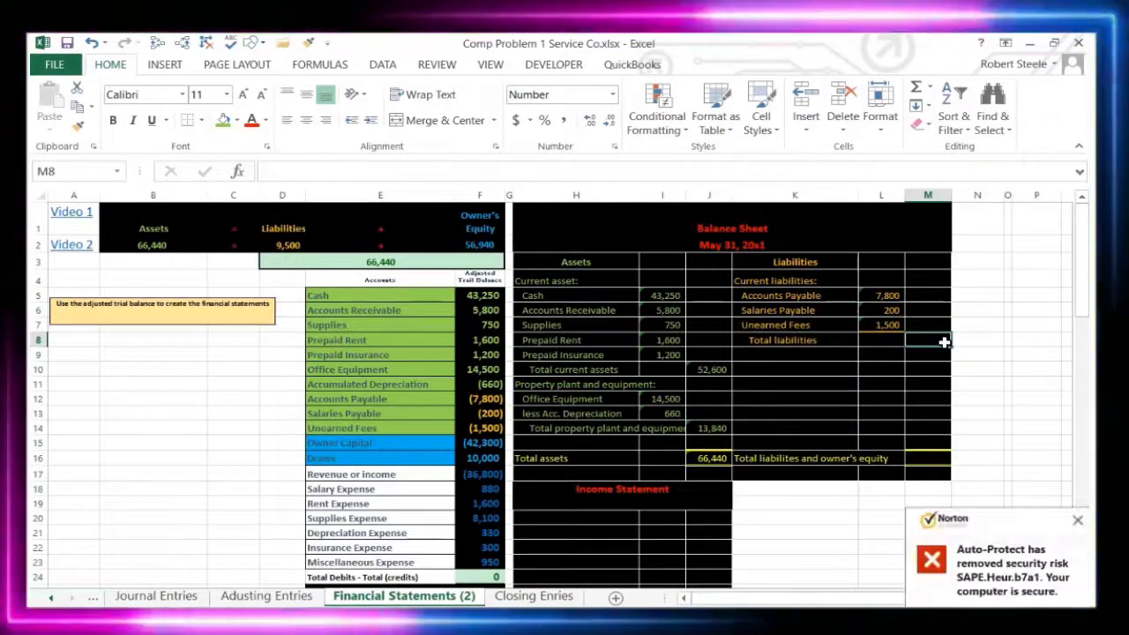
pyautogui.click(1075, 521)
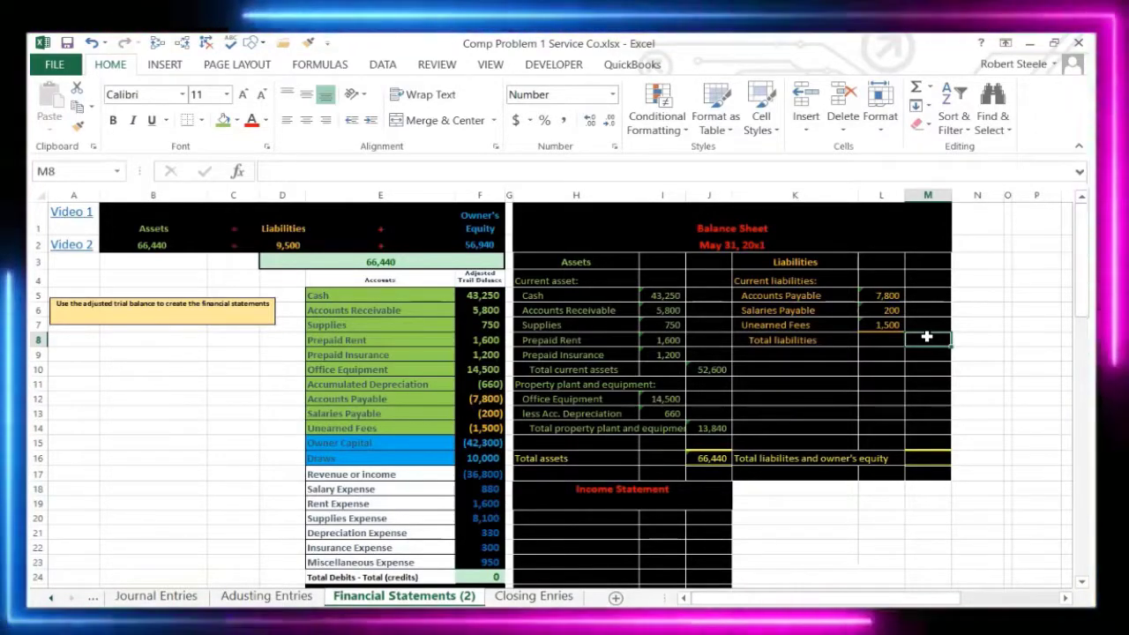
pyautogui.write('=')
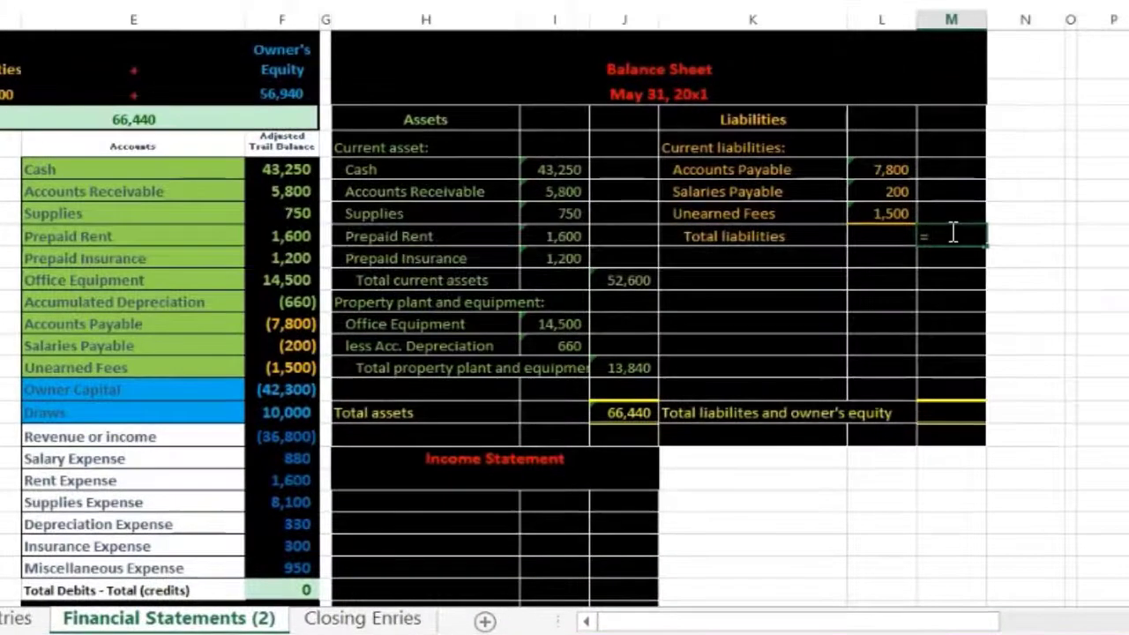
pyautogui.write('sum(')
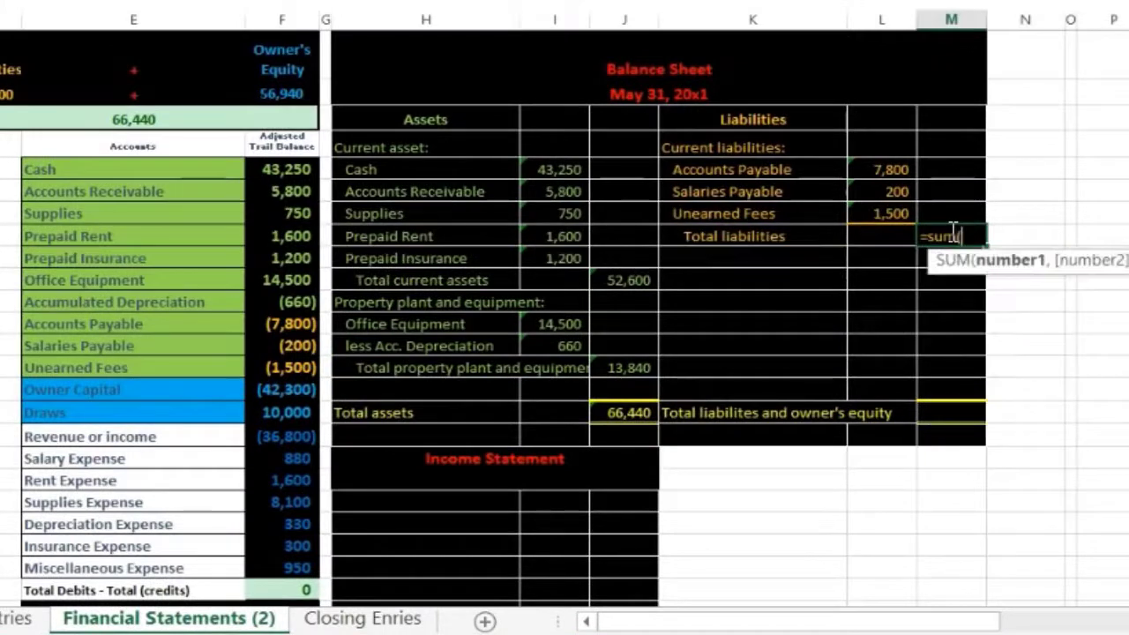
pyautogui.moveTo(887, 169); pyautogui.dragTo(892, 207)
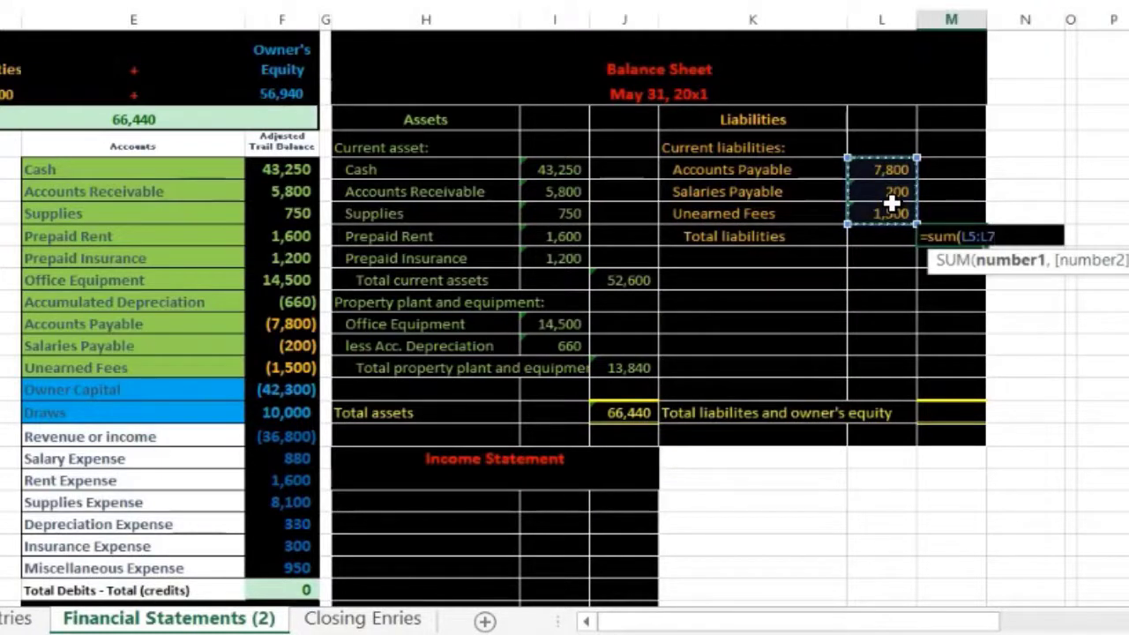
pyautogui.press('Return')
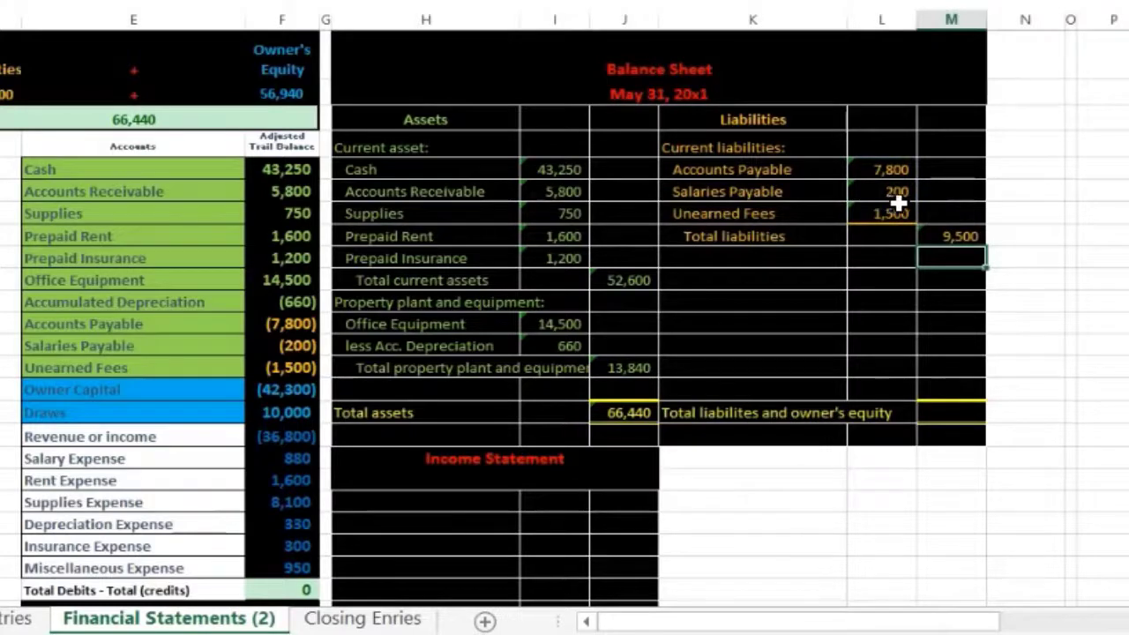
# Step: Check the liability amounts in L5:L7 against the matching trial balance amounts in F12:F14
pyautogui.moveTo(882, 170); pyautogui.dragTo(878, 214)
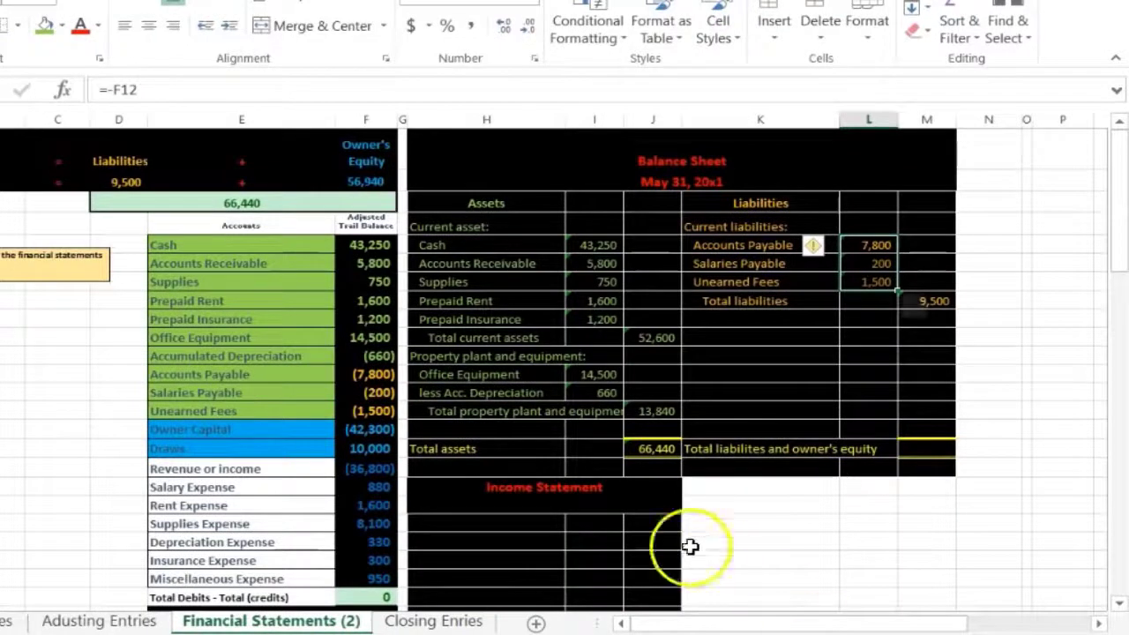
pyautogui.click(379, 390)
pyautogui.moveTo(375, 374); pyautogui.dragTo(373, 406)
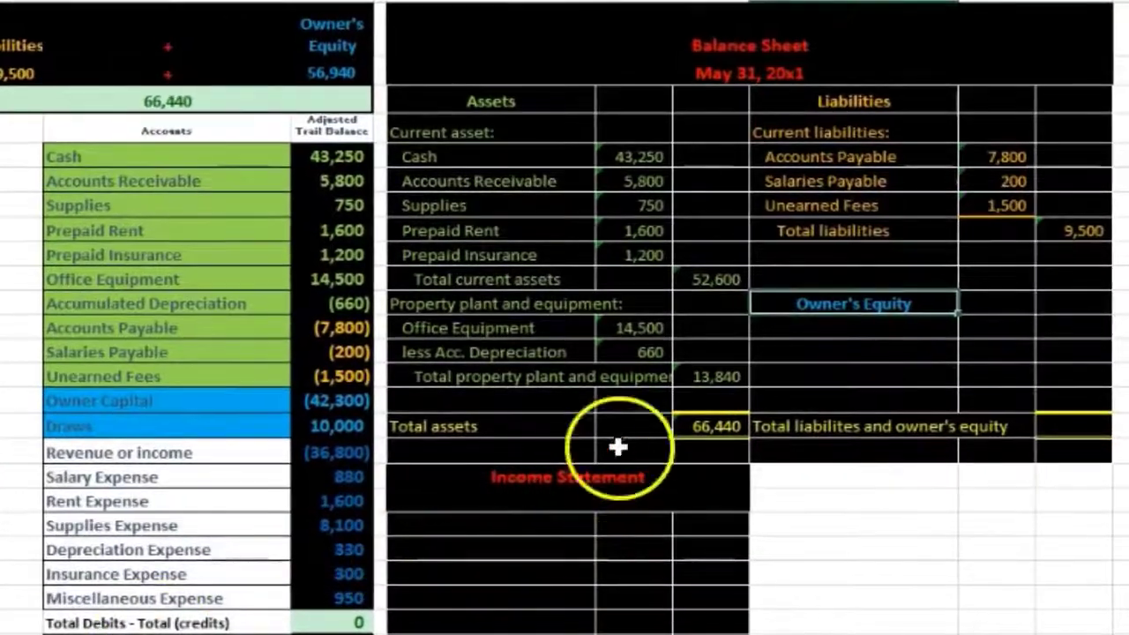
# Step: Examine the trial balance amounts that make up owner's equity, focusing on Owner Capital and Draws
pyautogui.click(884, 333)
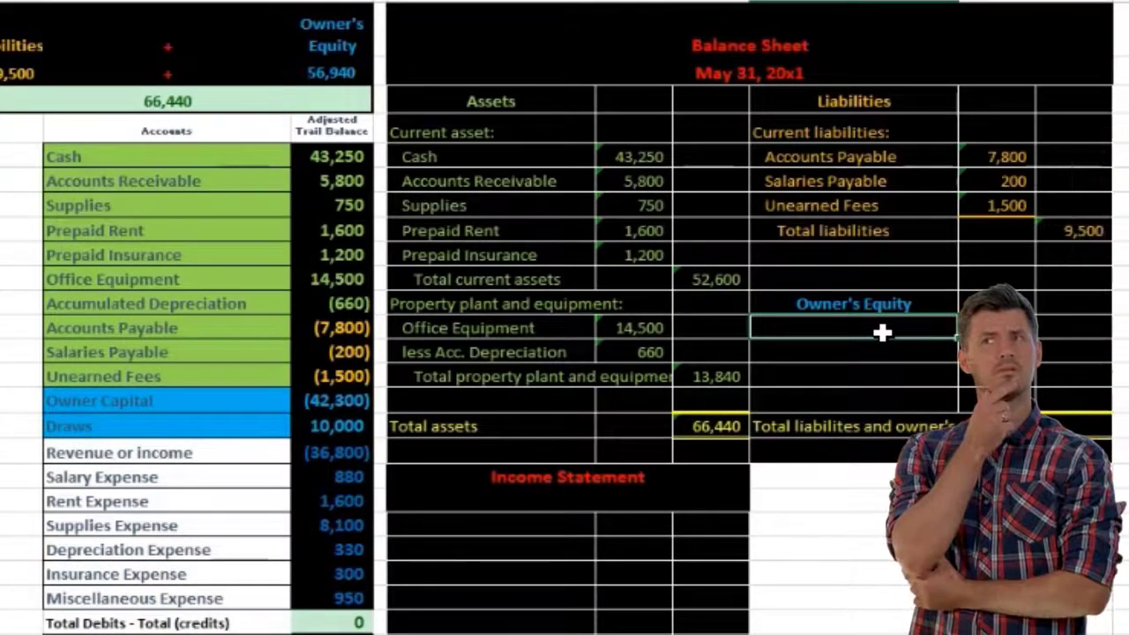
pyautogui.moveTo(365, 402); pyautogui.dragTo(355, 591)
pyautogui.keyDown('shift'); pyautogui.click(320, 426); pyautogui.keyUp('shift')
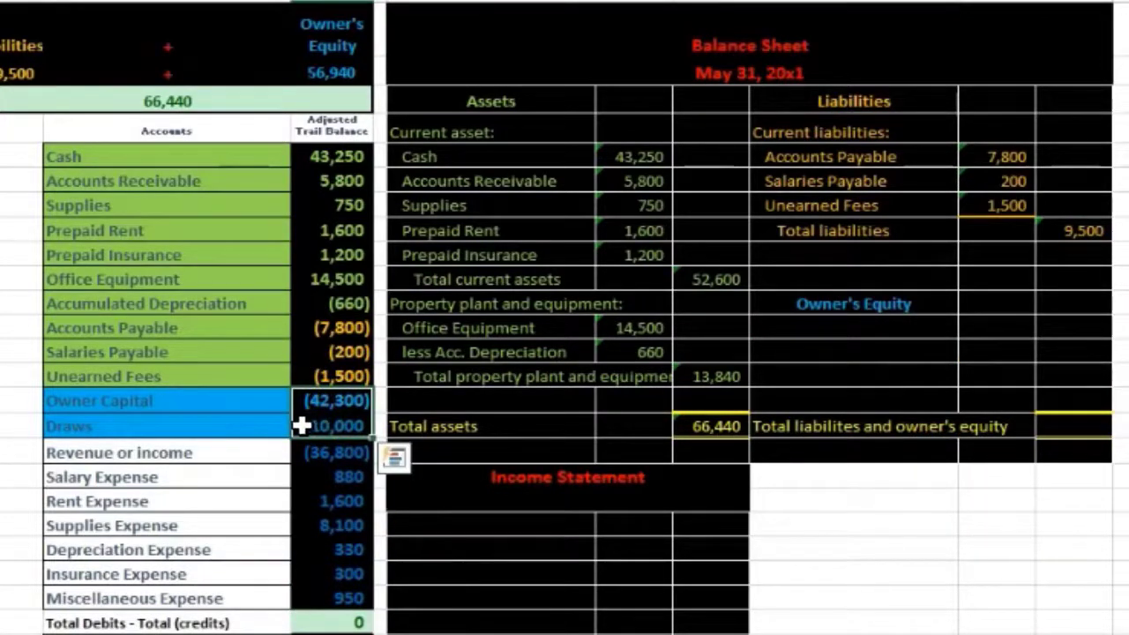
# Step: Copy the Owner Capital account name from the trial balance into K12 under the Owner's Equity heading
pyautogui.click(802, 333)
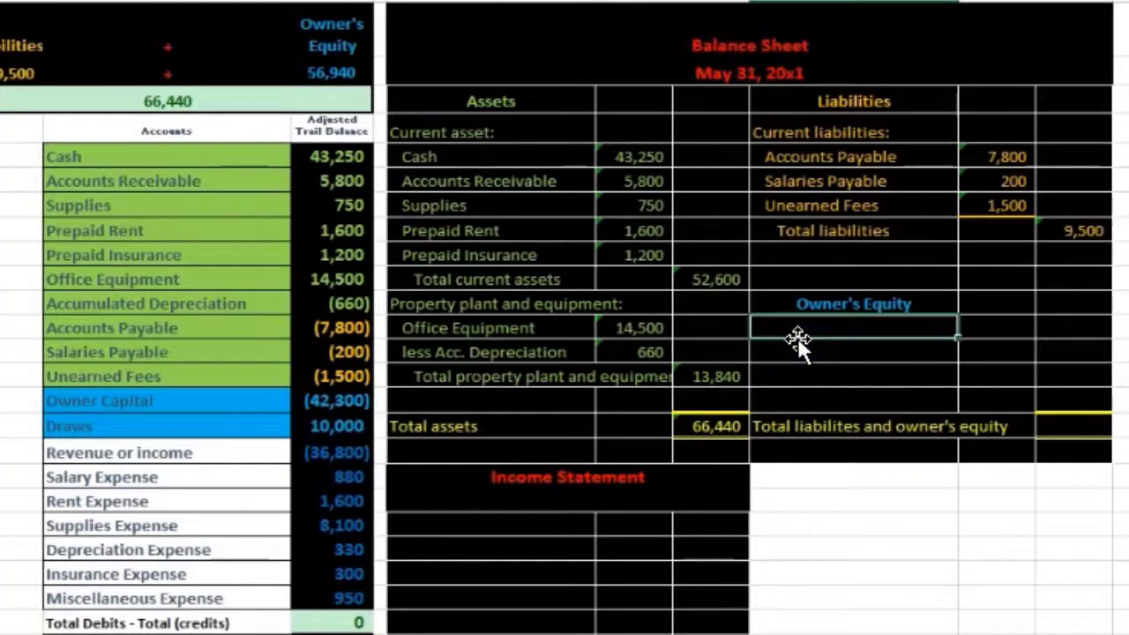
pyautogui.click(177, 404)
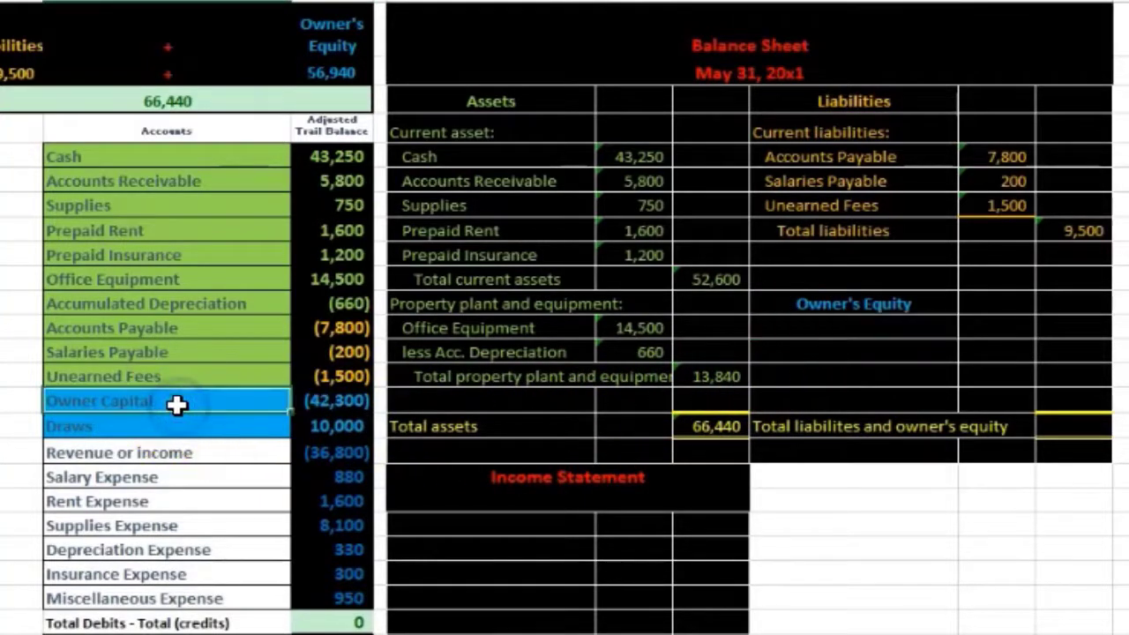
pyautogui.rightClick(177, 404)
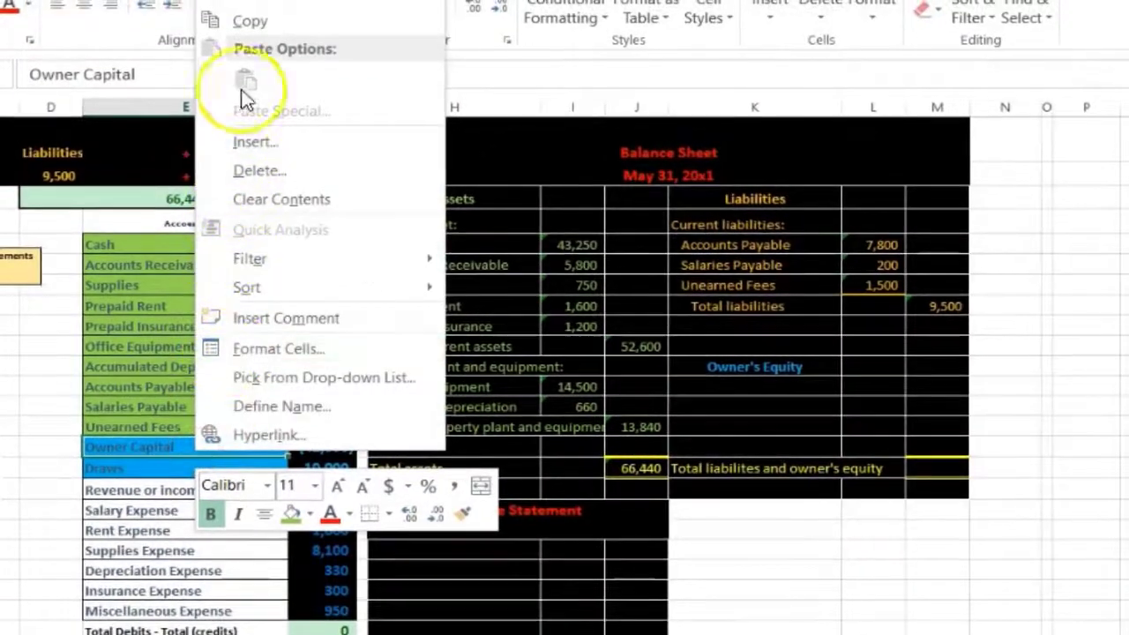
pyautogui.click(251, 24)
pyautogui.rightClick(716, 388)
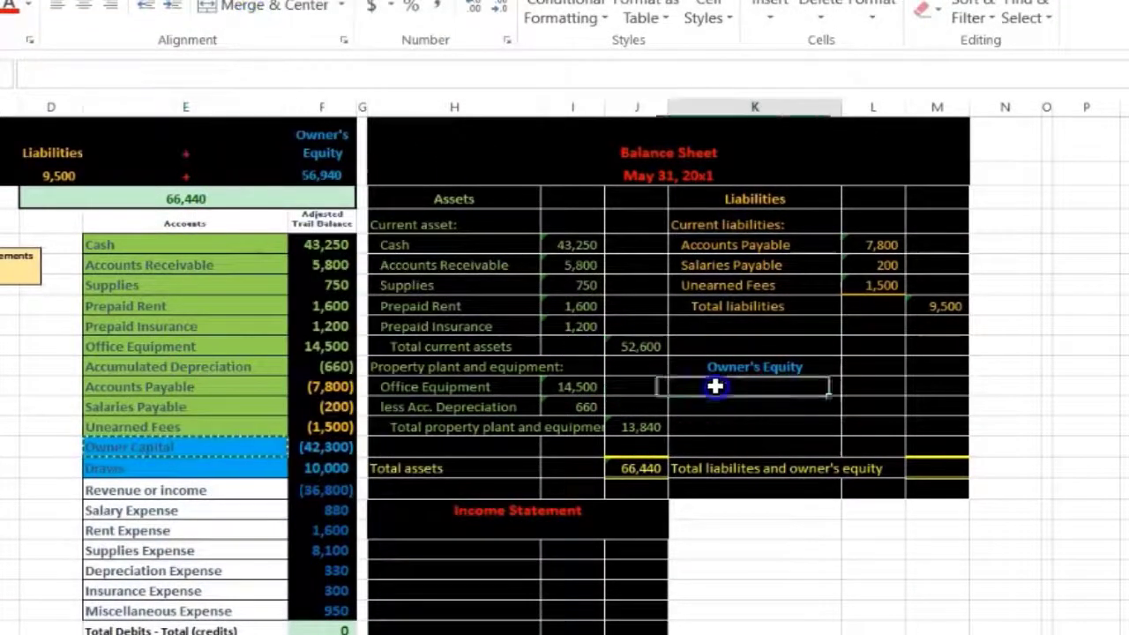
pyautogui.click(804, 16)
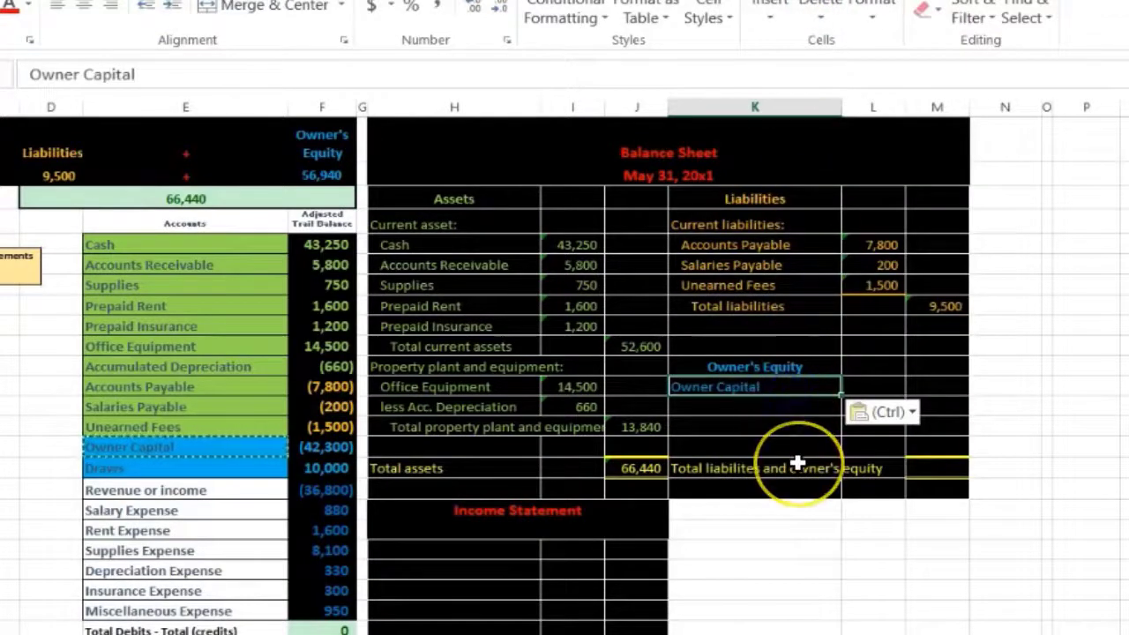
# Step: Enter -F15 in M12 as the Owner Capital amount on the balance sheet
pyautogui.press('Right')
pyautogui.press('Right')
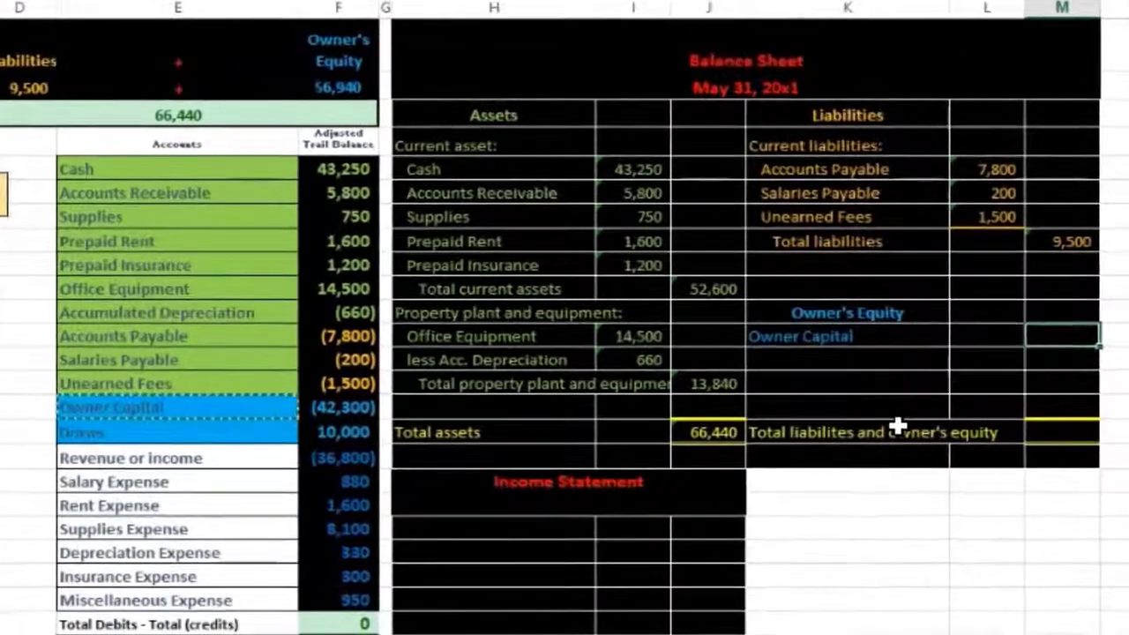
pyautogui.write('-')
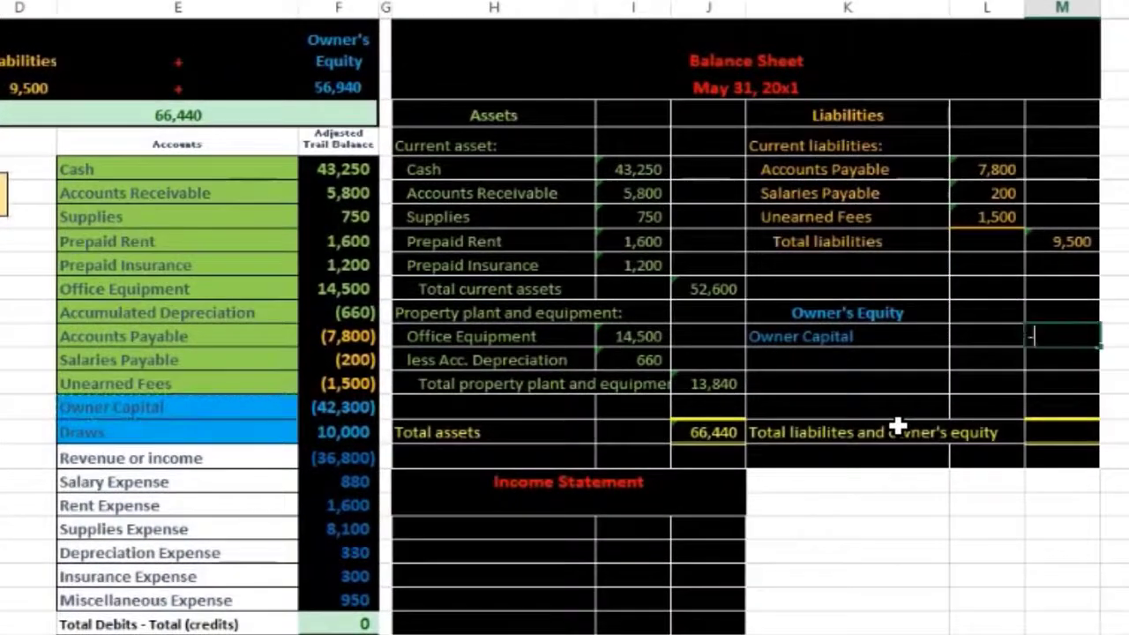
pyautogui.click(345, 404)
pyautogui.press('Return')
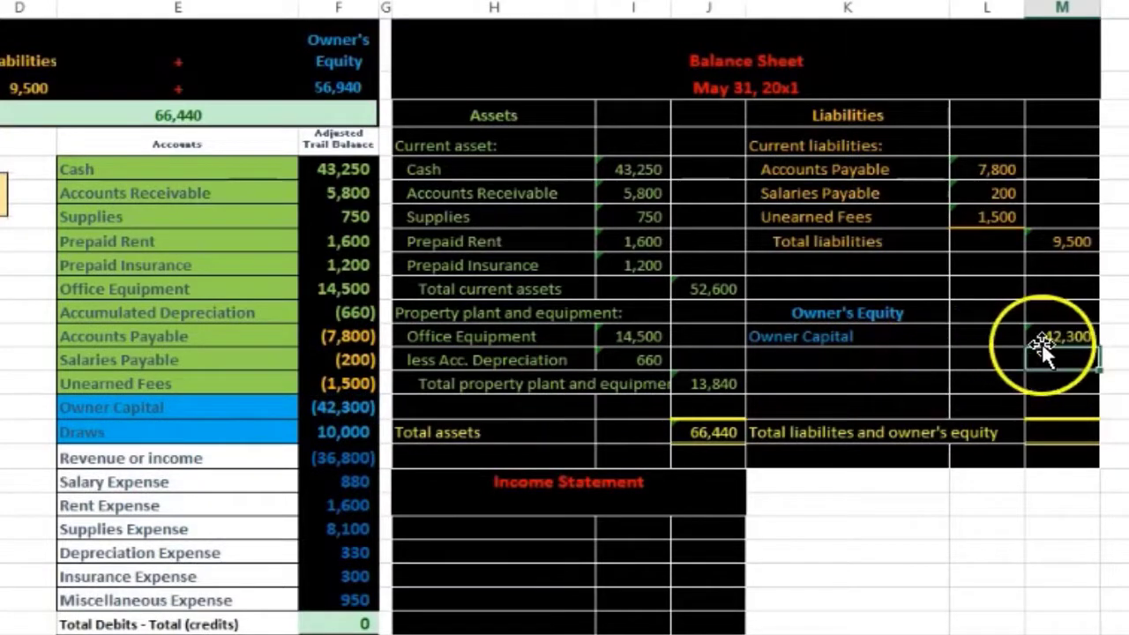
# Step: Enter a SUM formula in M16 that adds total liabilities in M8 and the Owner Capital amount in M12
pyautogui.click(1058, 241)
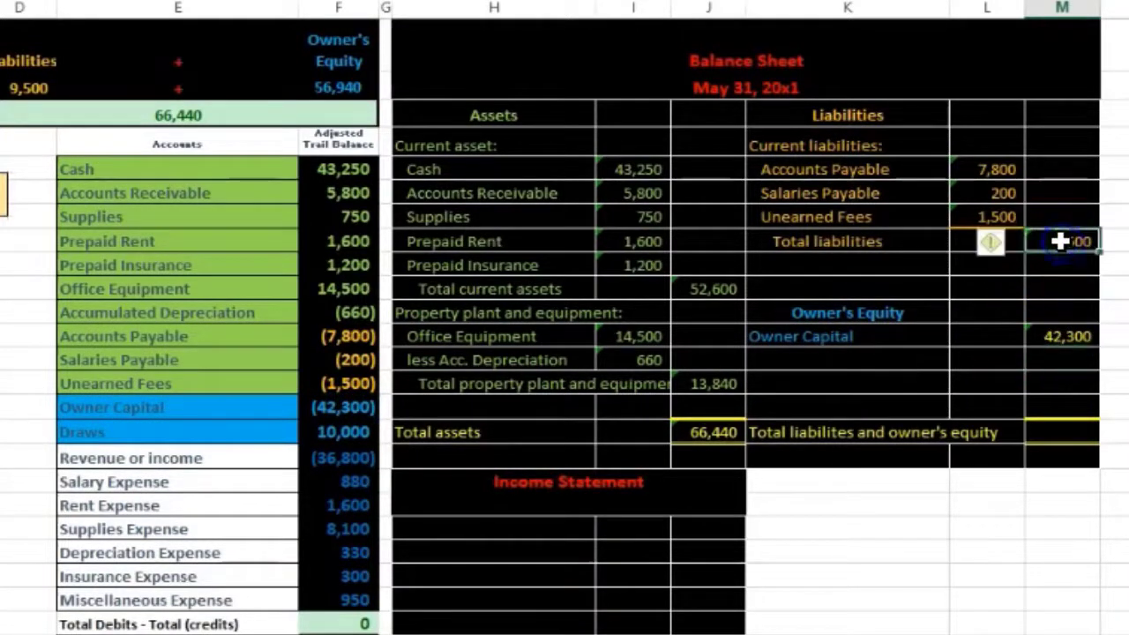
pyautogui.click(1059, 336)
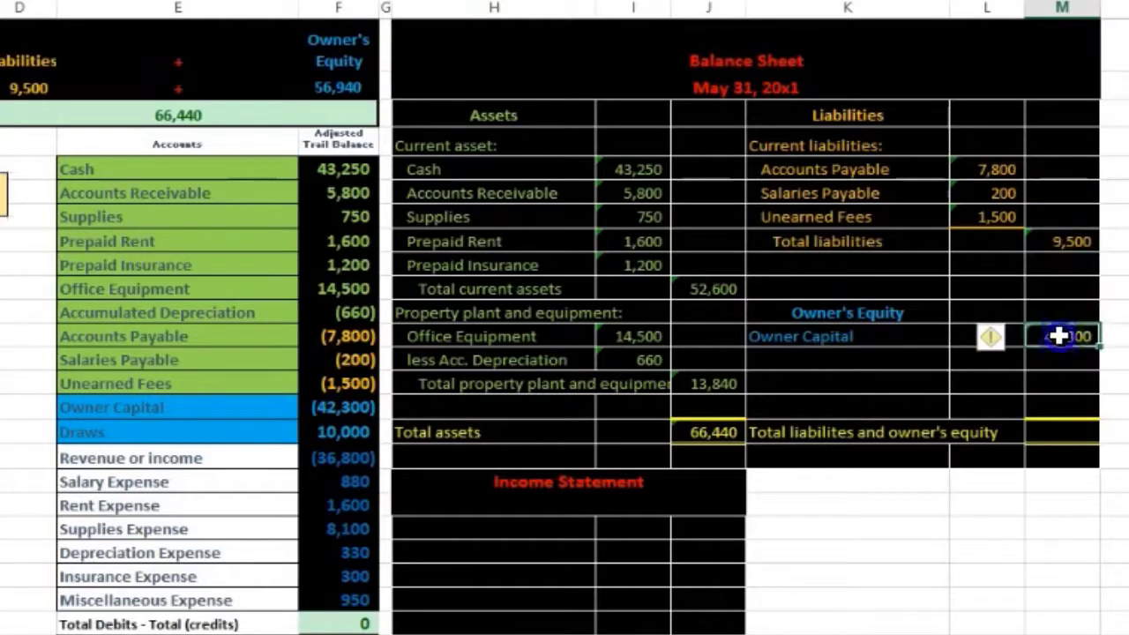
pyautogui.click(1085, 433)
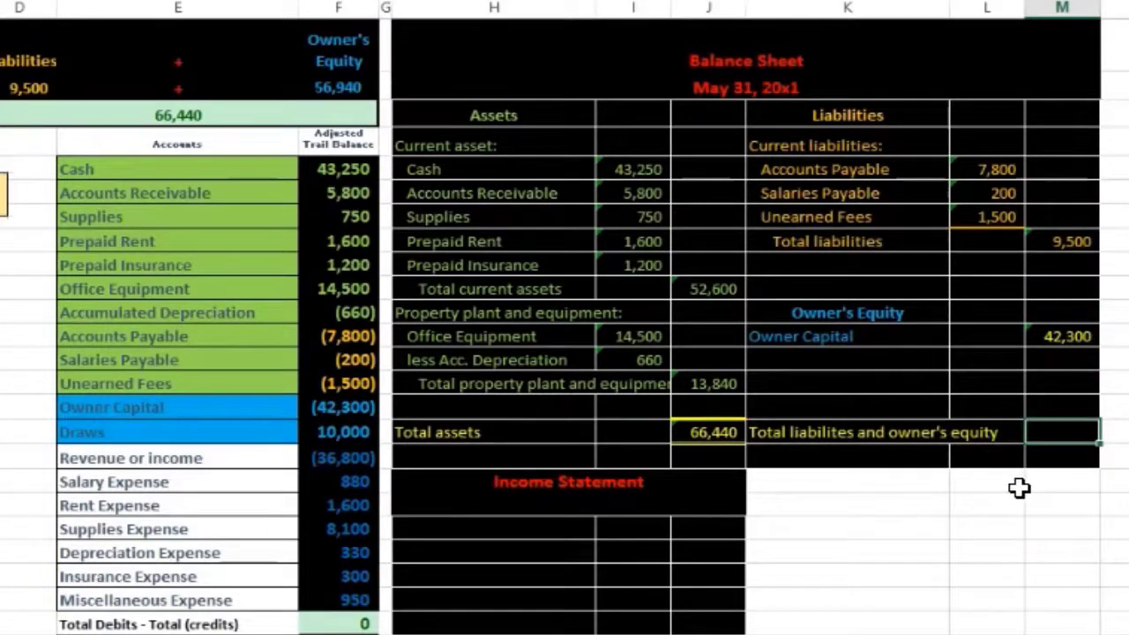
pyautogui.write('=')
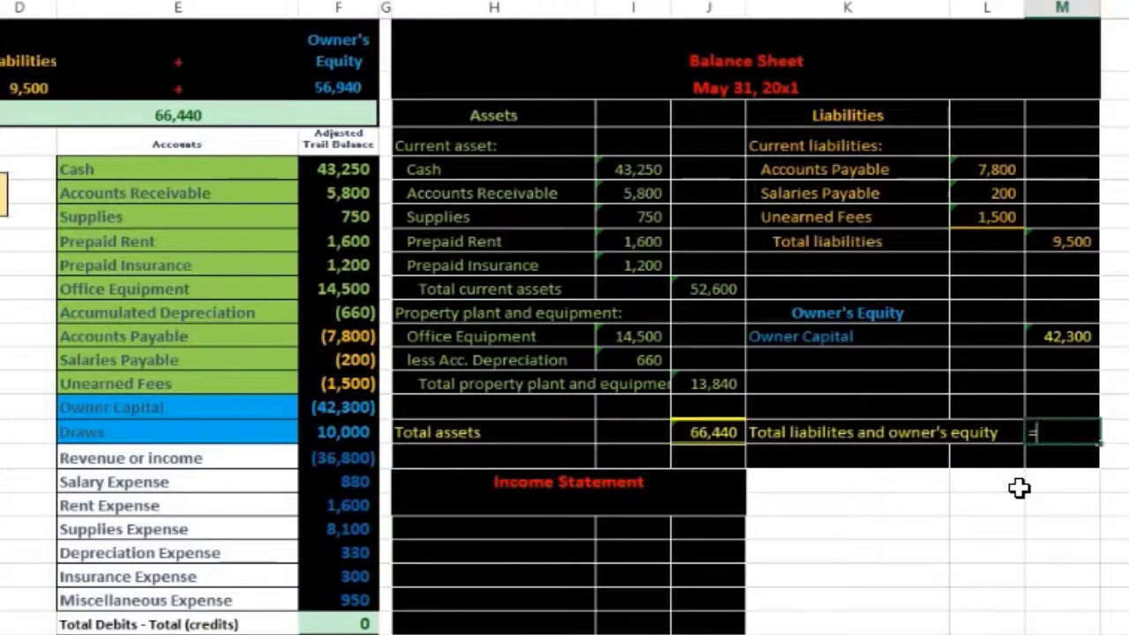
pyautogui.write('sum(')
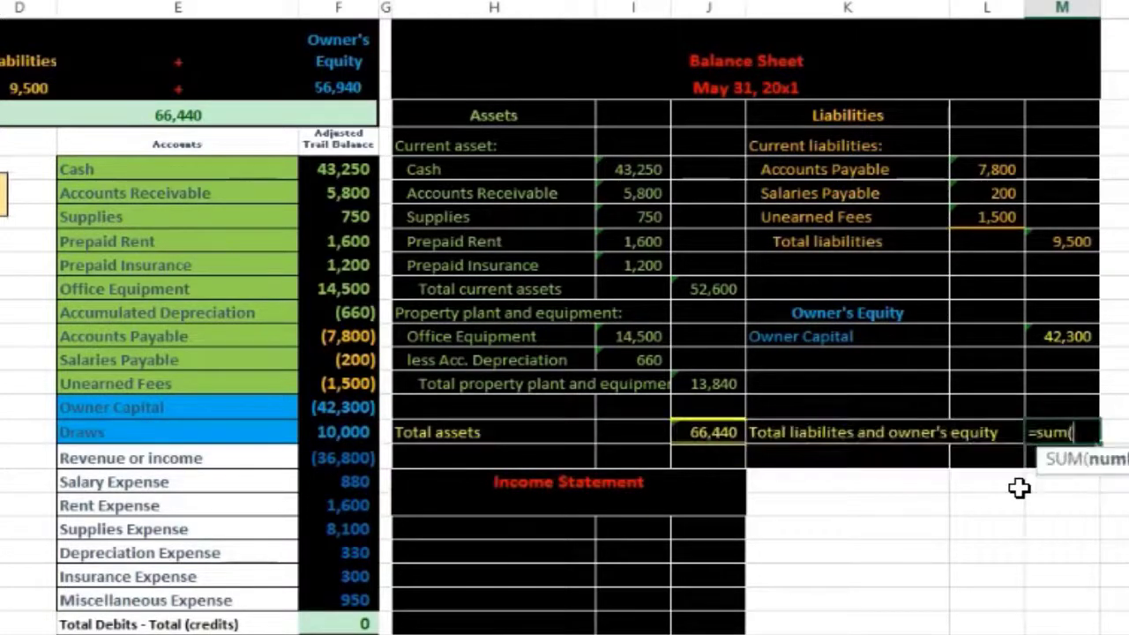
pyautogui.click(1076, 245)
pyautogui.moveTo(1074, 256); pyautogui.dragTo(1118, 293)
pyautogui.press('Return')
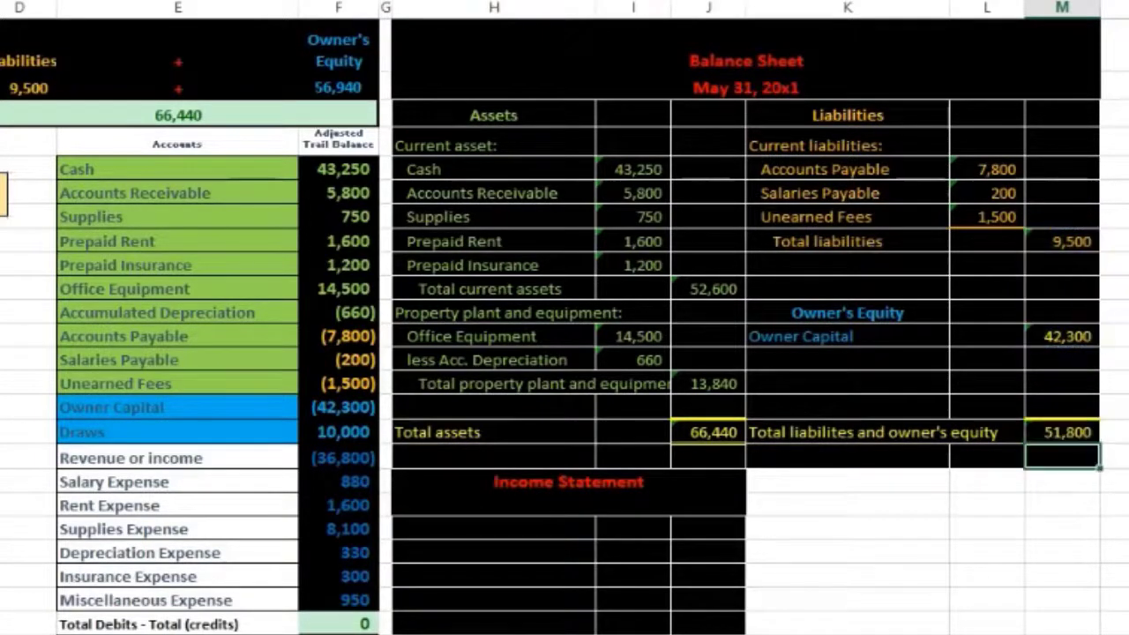
# Step: Compare total liabilities and owner's equity in M16 with total assets in J16, tracing its amounts to the trial balance
pyautogui.moveTo(1078, 244); pyautogui.dragTo(1079, 357)
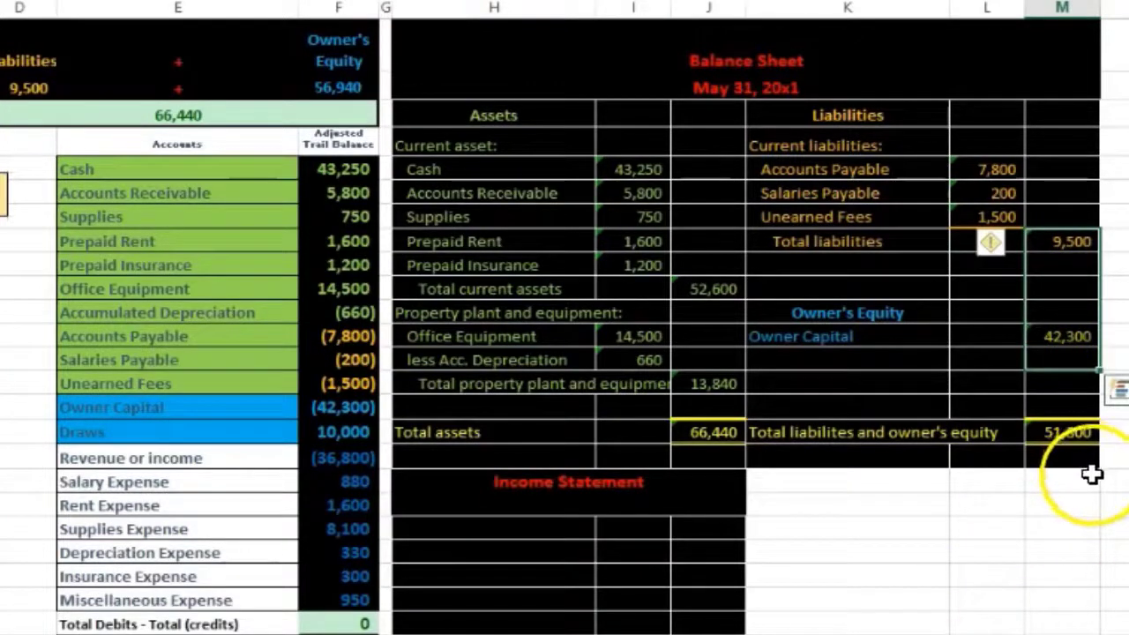
pyautogui.click(909, 586)
pyautogui.moveTo(353, 336); pyautogui.dragTo(353, 405)
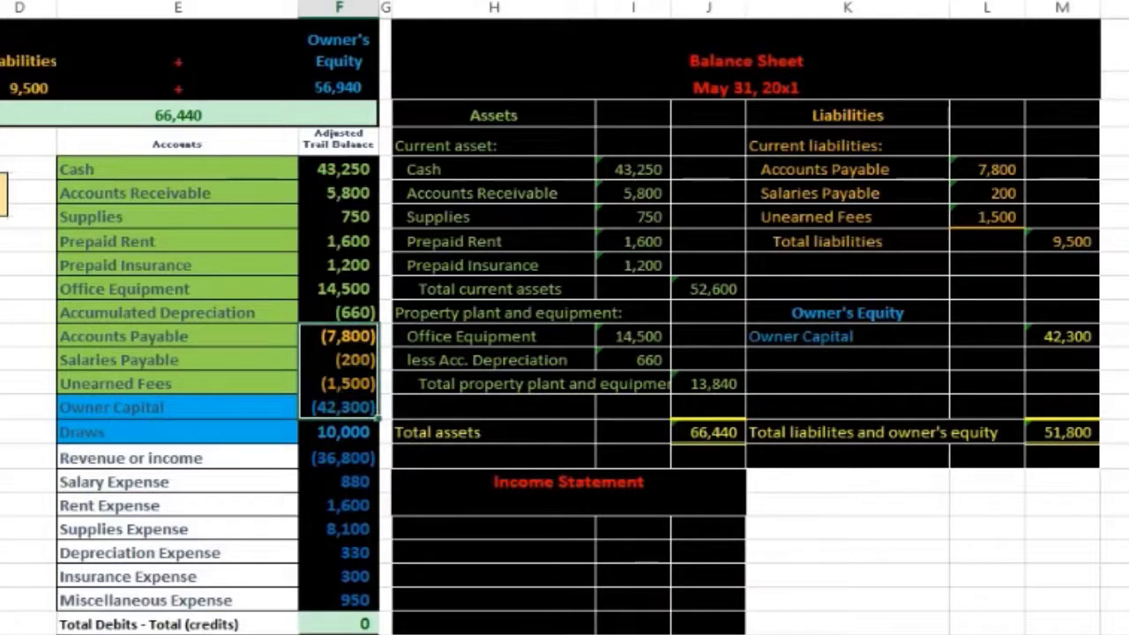
pyautogui.click(990, 562)
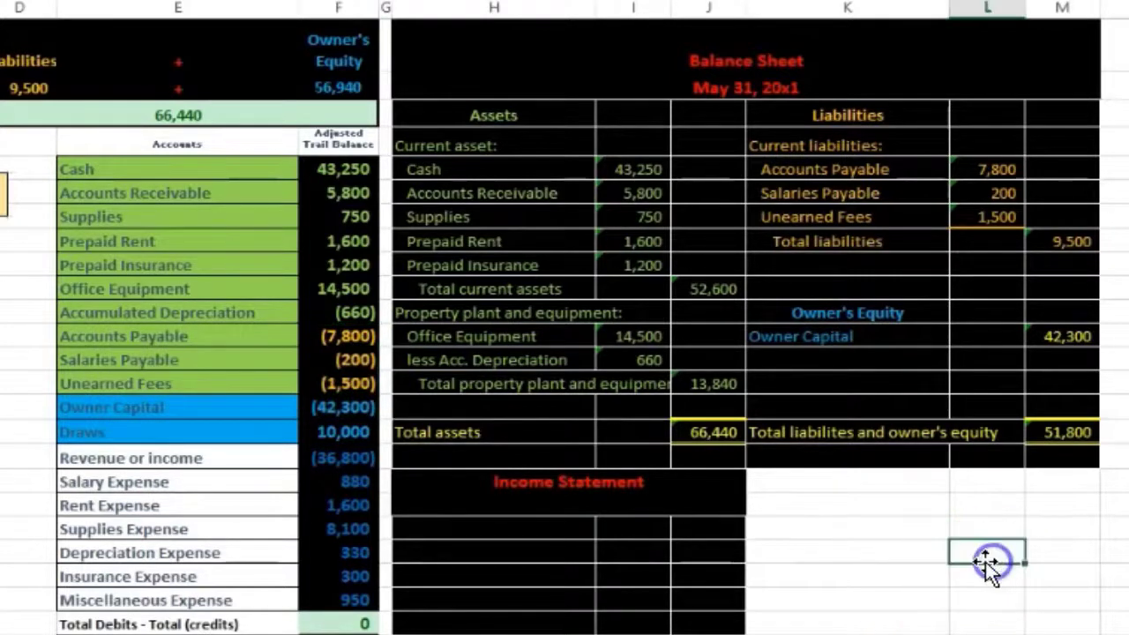
pyautogui.click(781, 461)
pyautogui.click(708, 423)
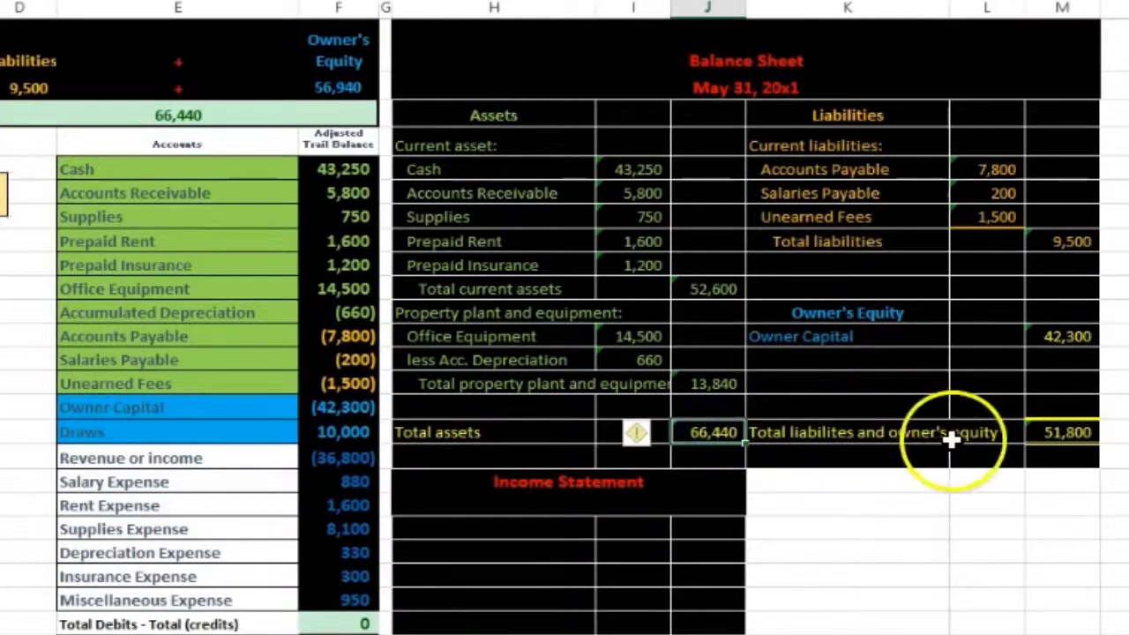
pyautogui.click(1044, 431)
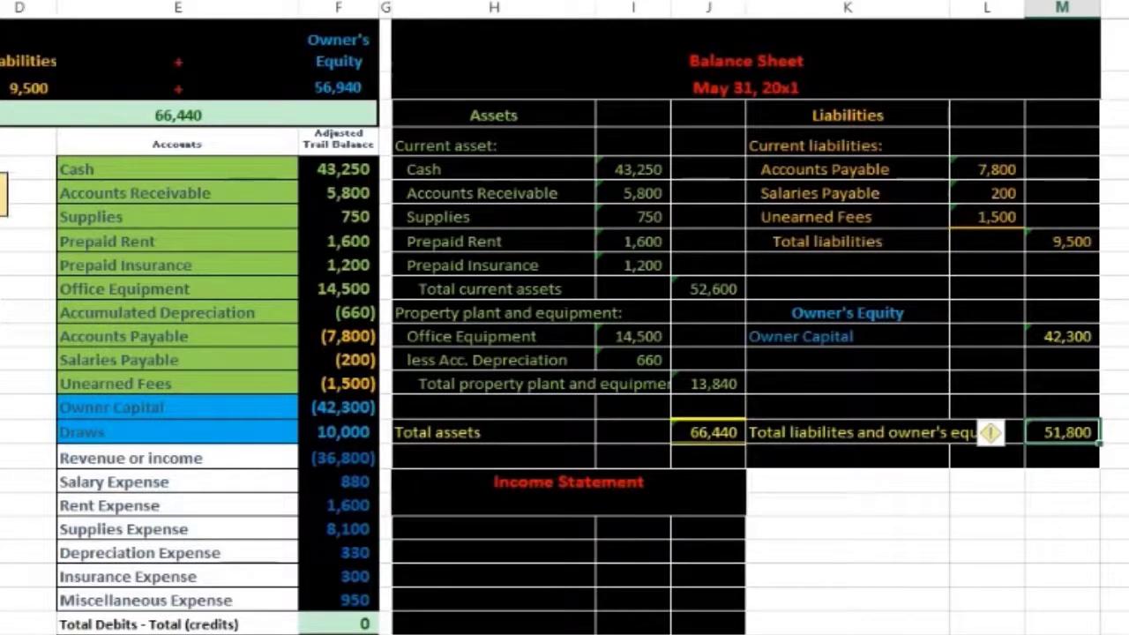
pyautogui.click(926, 342)
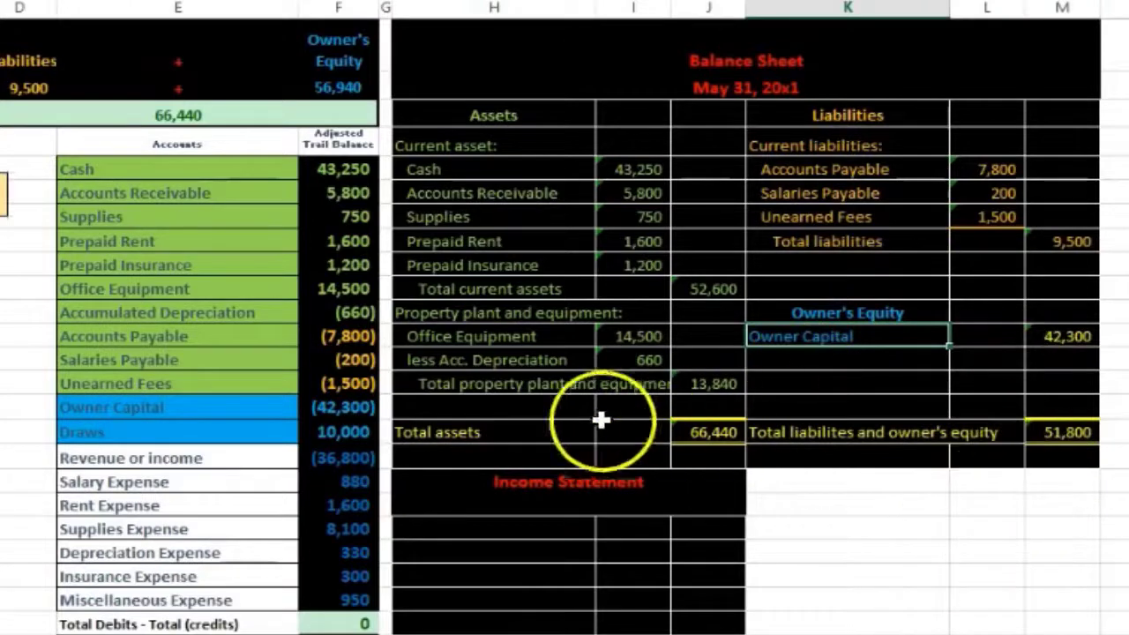
# Step: Examine which trial balance accounts make up total owner's equity, from Owner Capital in F15 through Miscellaneous Expense in F23
pyautogui.moveTo(330, 413); pyautogui.dragTo(351, 600)
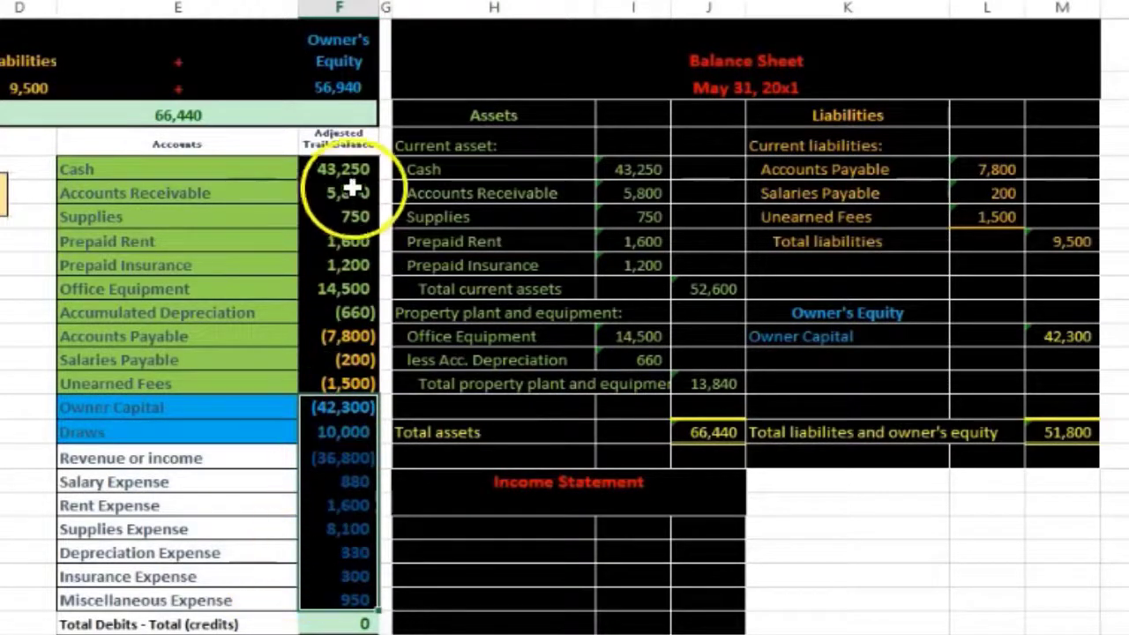
pyautogui.moveTo(348, 172); pyautogui.dragTo(368, 599)
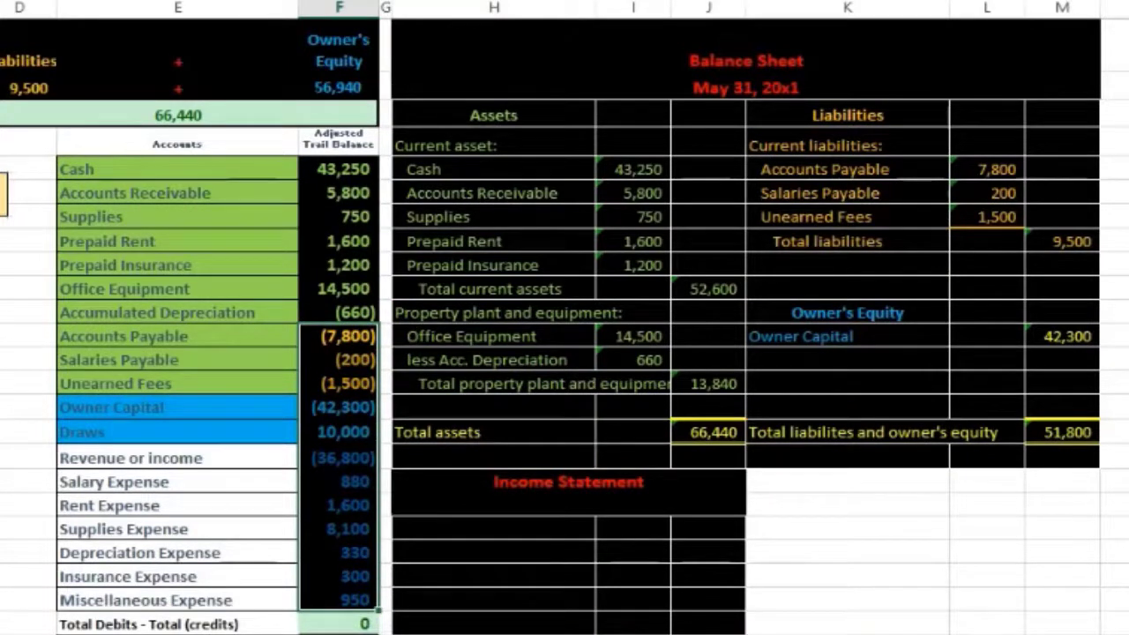
pyautogui.click(344, 408)
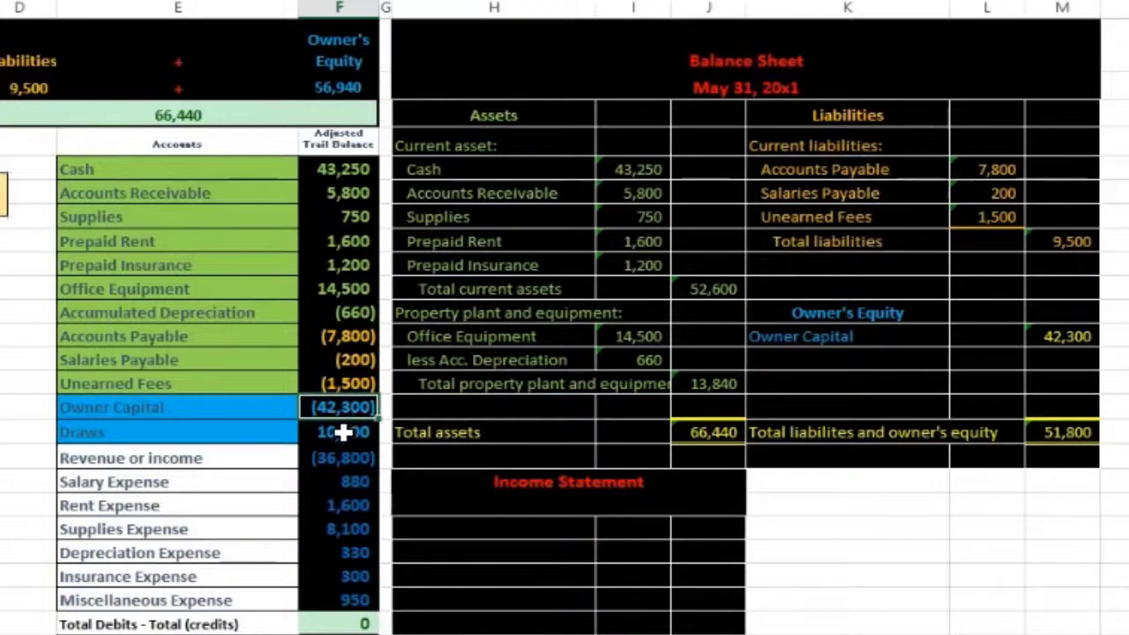
pyautogui.moveTo(344, 432); pyautogui.dragTo(344, 598)
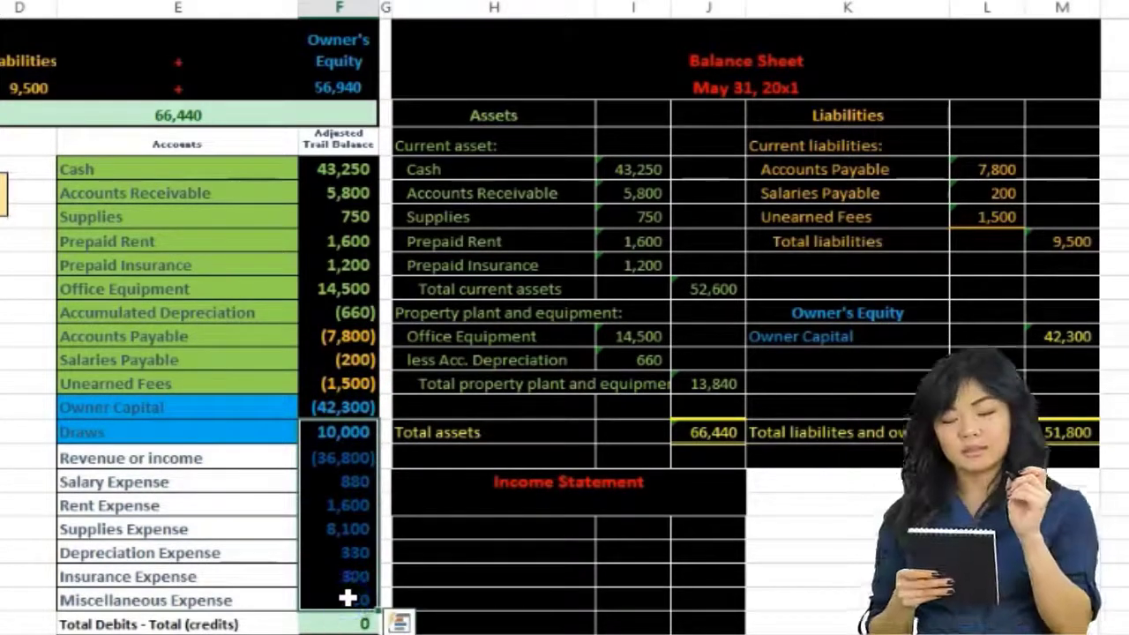
pyautogui.click(340, 461)
pyautogui.click(353, 412)
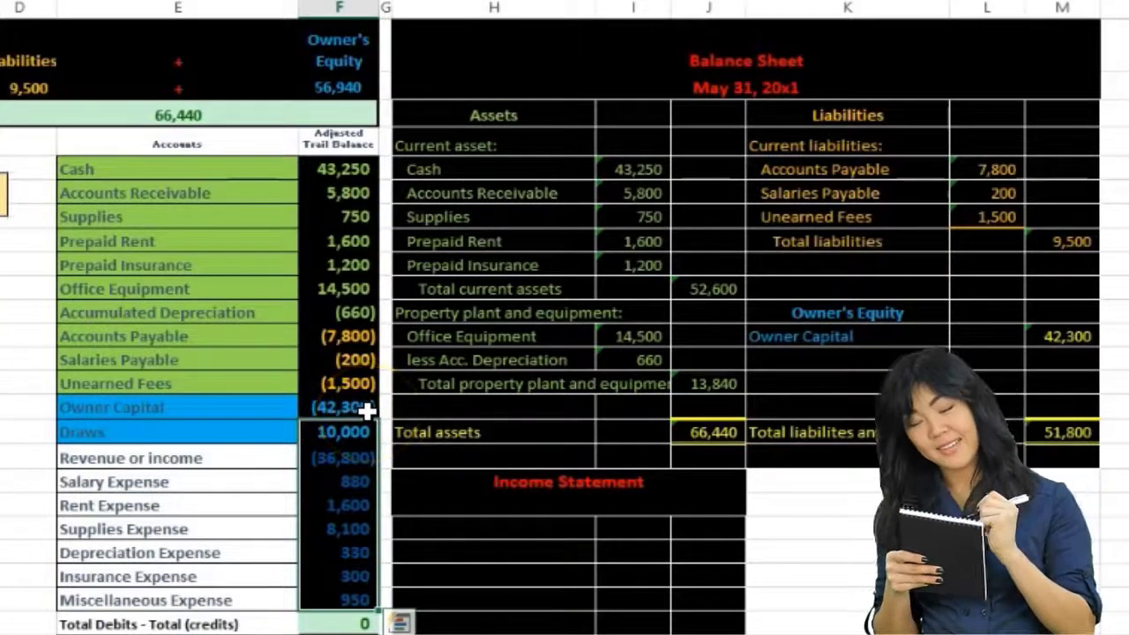
pyautogui.click(378, 412)
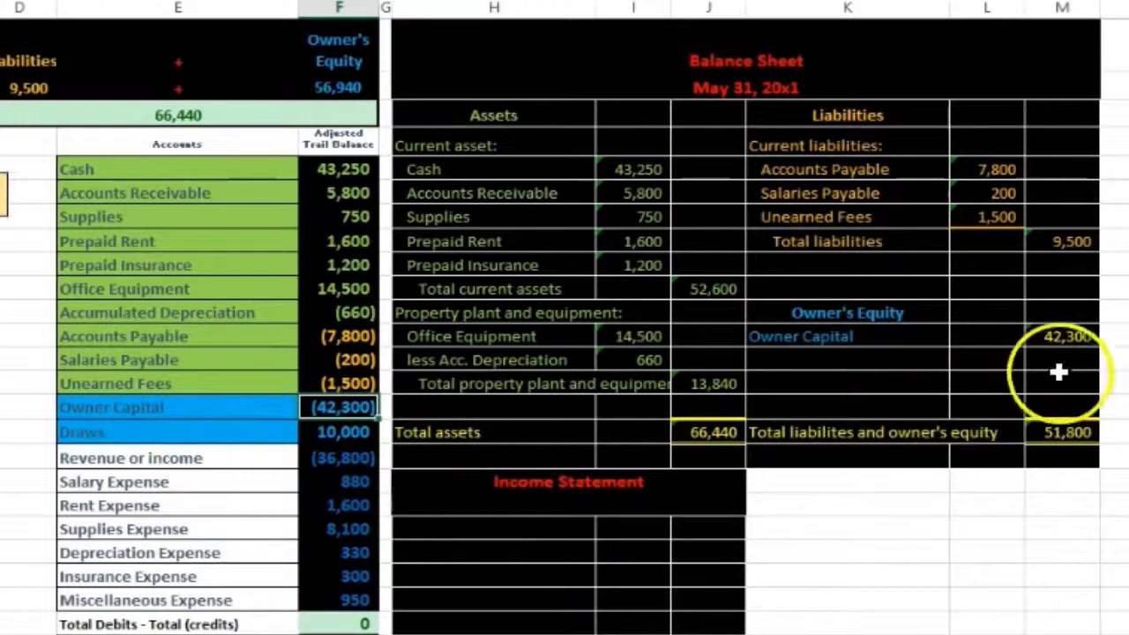
# Step: Replace the Owner Capital formula in M12 with -SUM(F15:F23) to include draws, revenue and expenses
pyautogui.click(1068, 336)
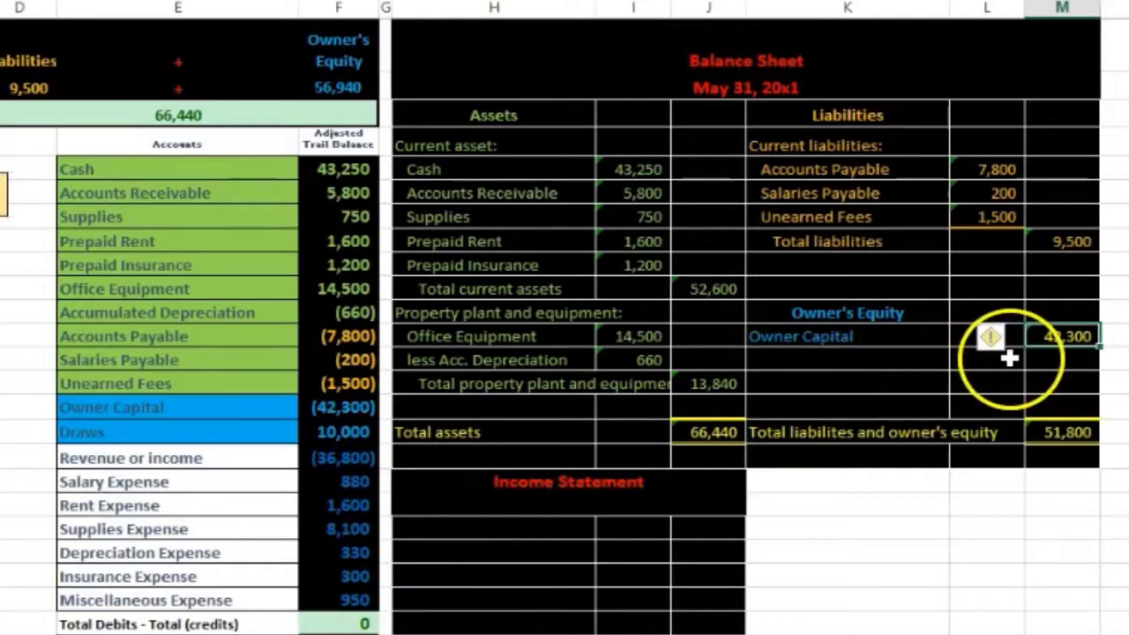
pyautogui.press('Delete')
pyautogui.write('-')
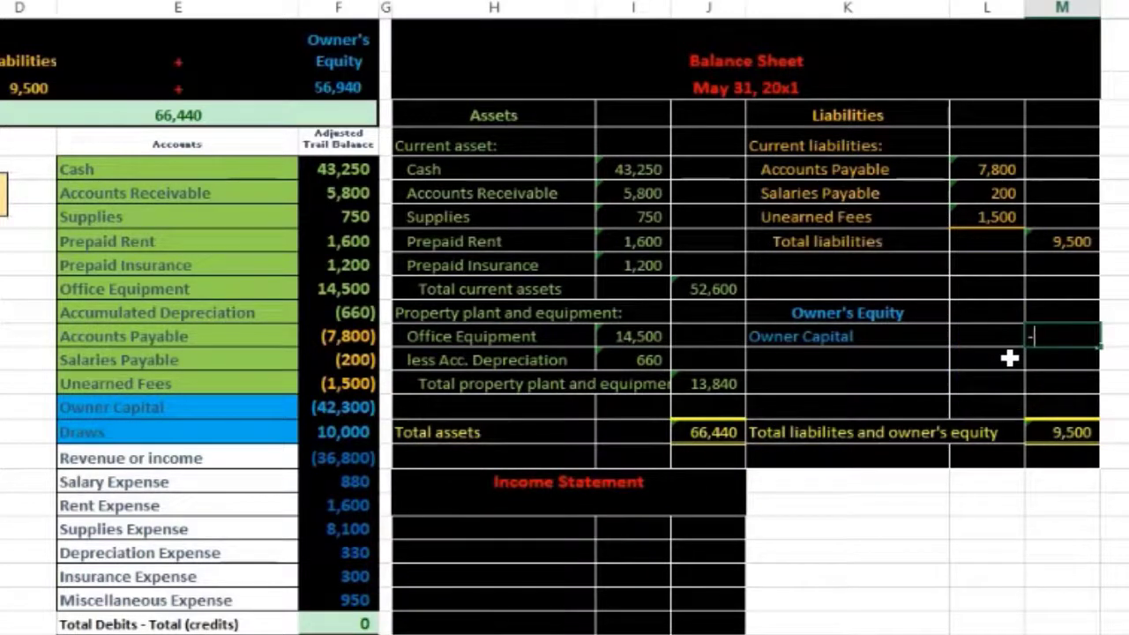
pyautogui.write('sum')
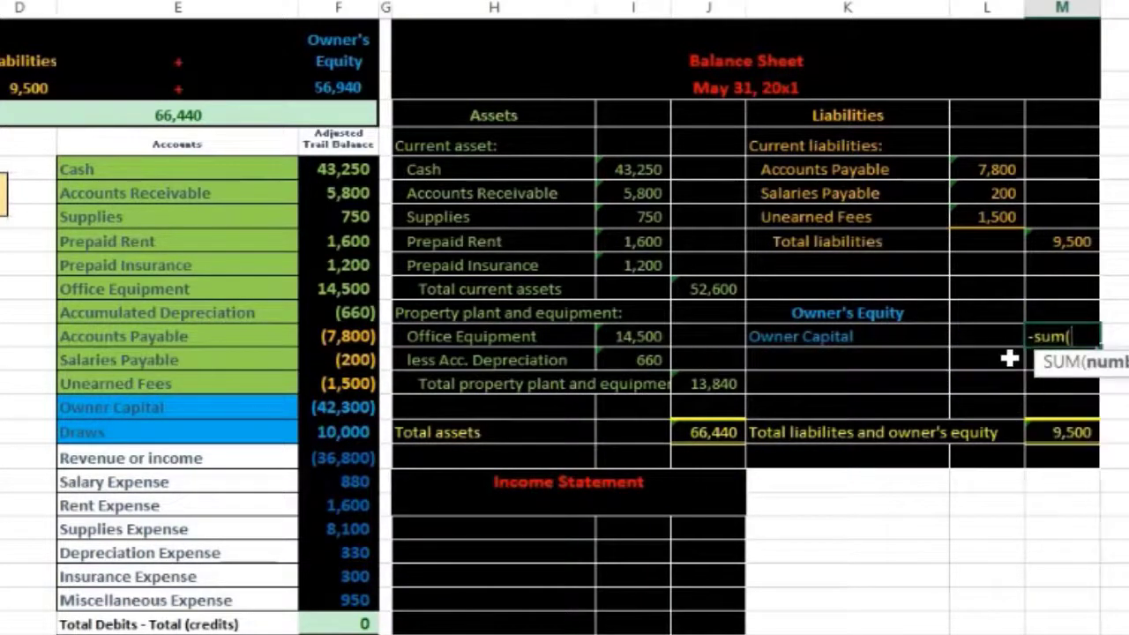
pyautogui.write('(')
pyautogui.click(350, 411)
pyautogui.moveTo(350, 411); pyautogui.dragTo(365, 595)
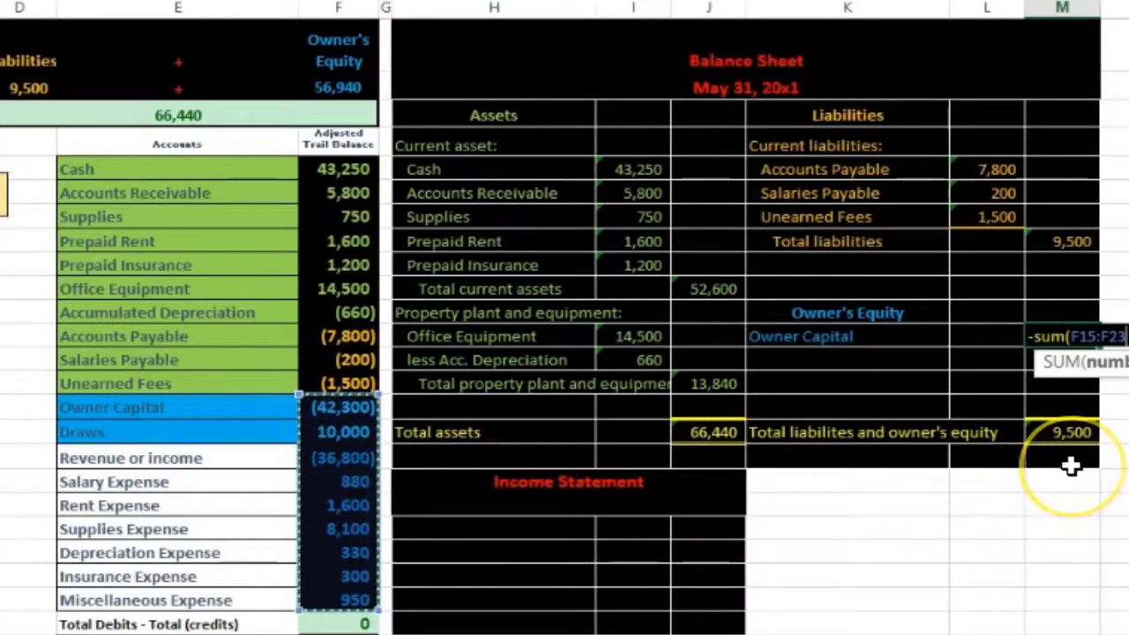
pyautogui.write(')')
pyautogui.press('Return')
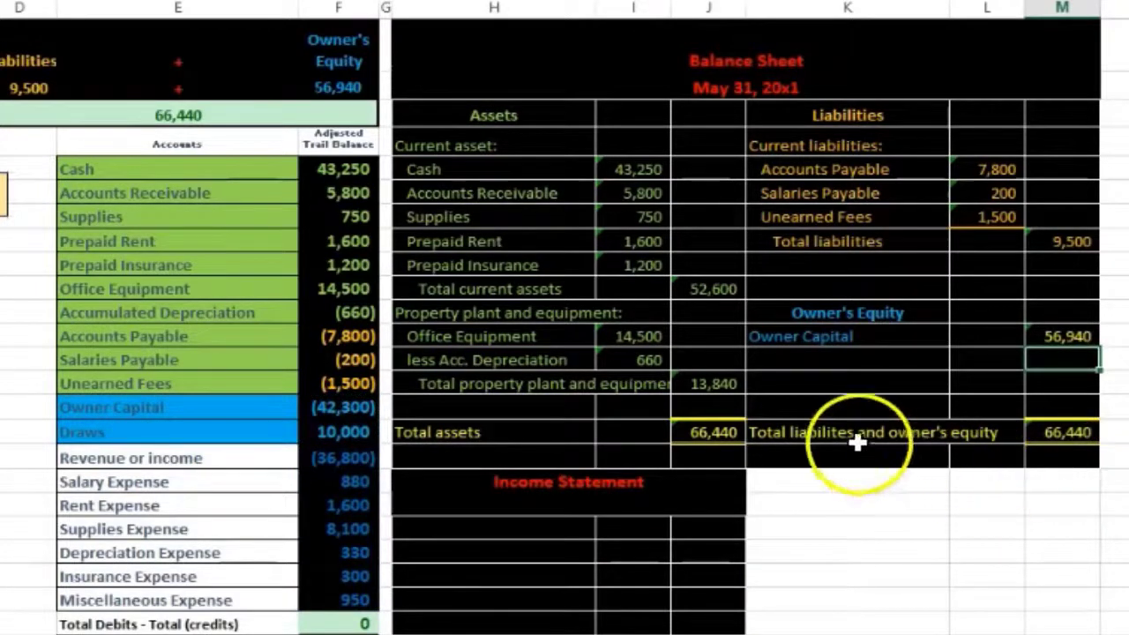
pyautogui.click(1067, 430)
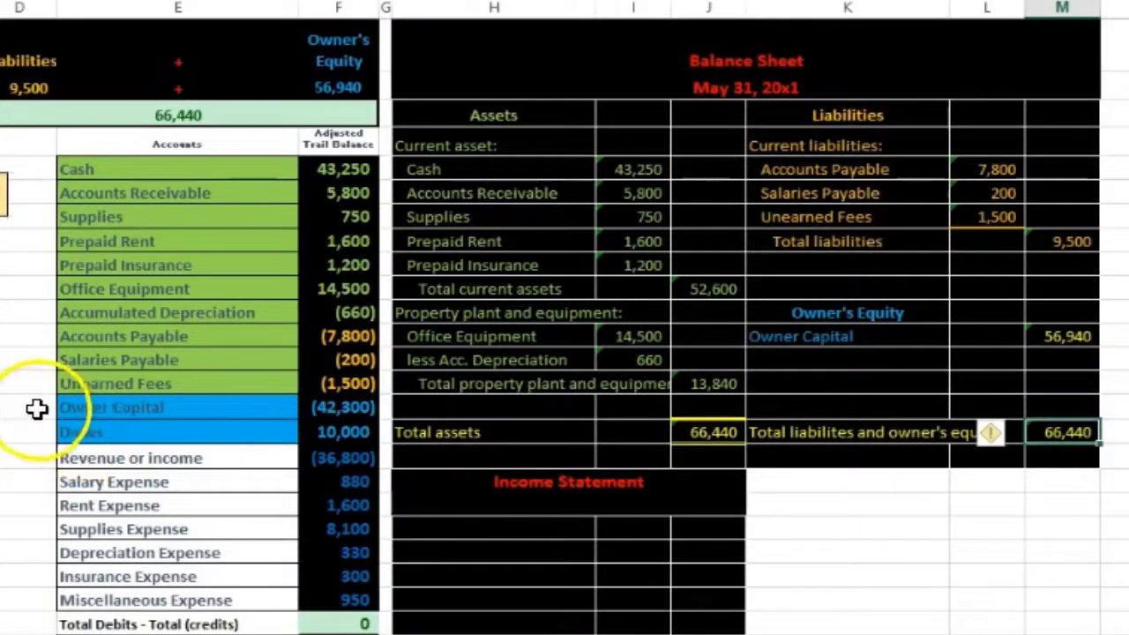
# Step: Shade the cells D15:D23 beside the owner's equity accounts green to mark them as used
pyautogui.moveTo(33, 408); pyautogui.dragTo(35, 590)
pyautogui.rightClick(35, 590)
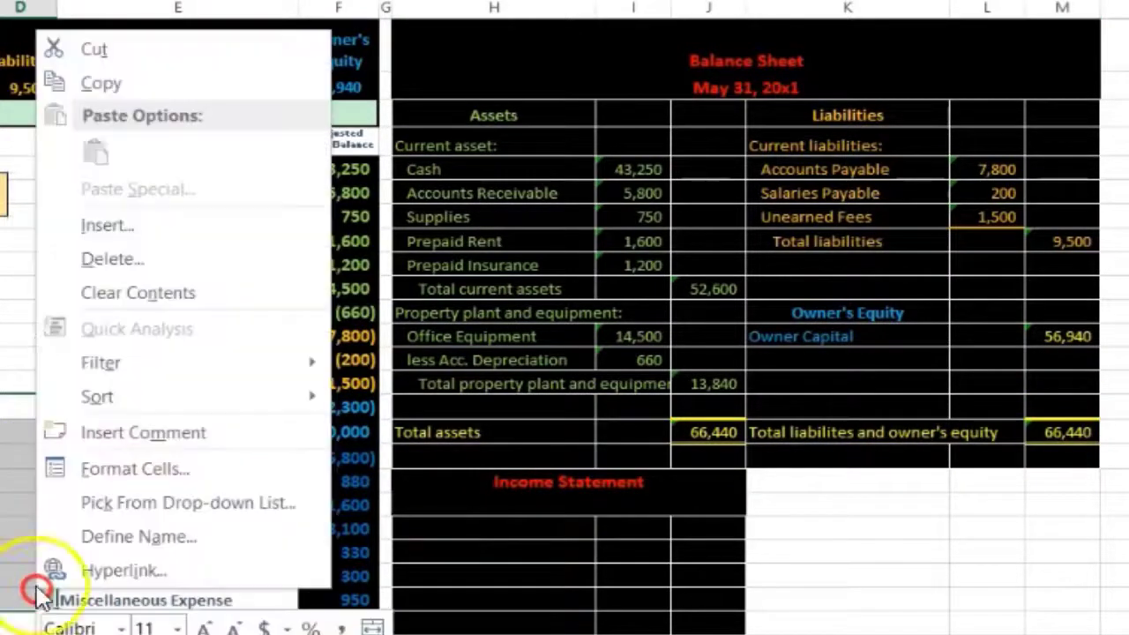
pyautogui.click(149, 634)
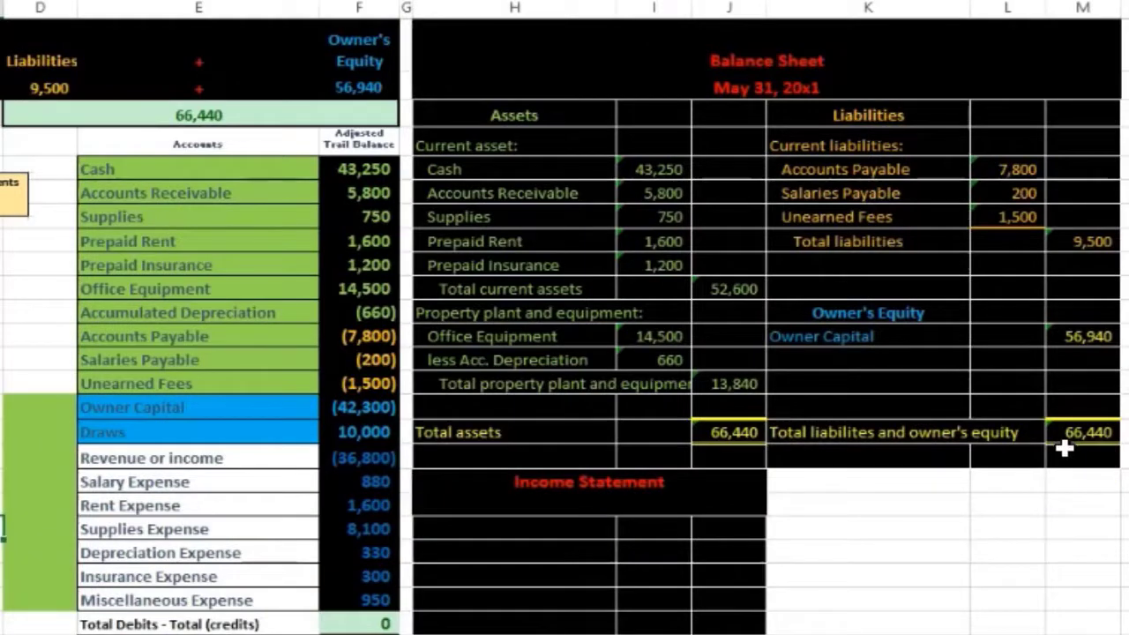
# Step: Check the Owner Capital amount in M12 and compare total assets with total liabilities and owner's equity
pyautogui.click(1083, 338)
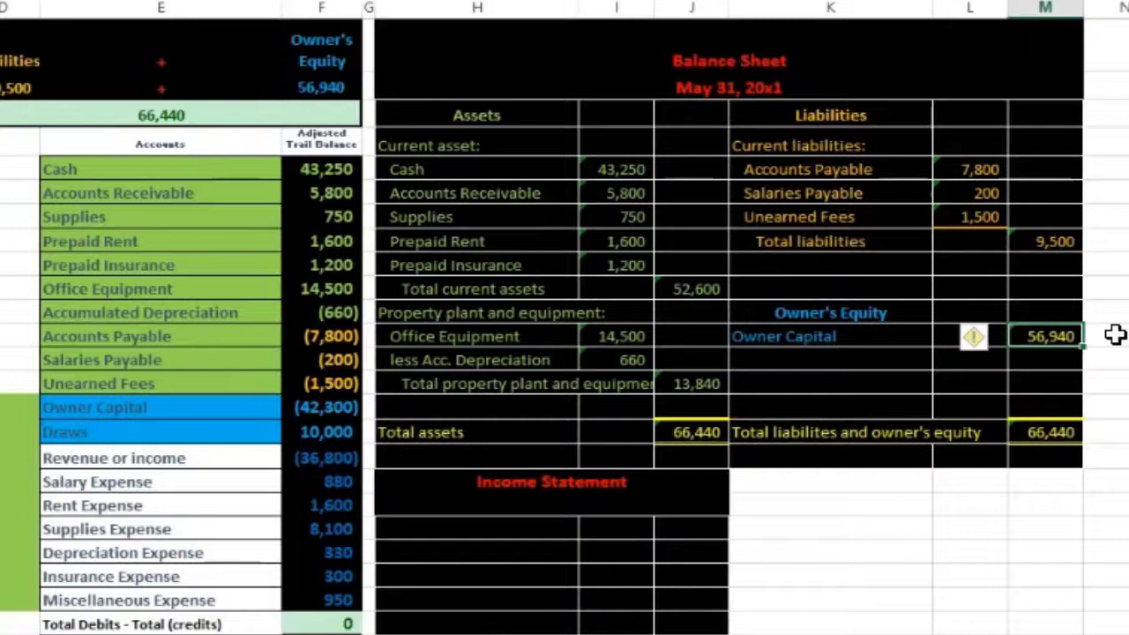
pyautogui.click(706, 433)
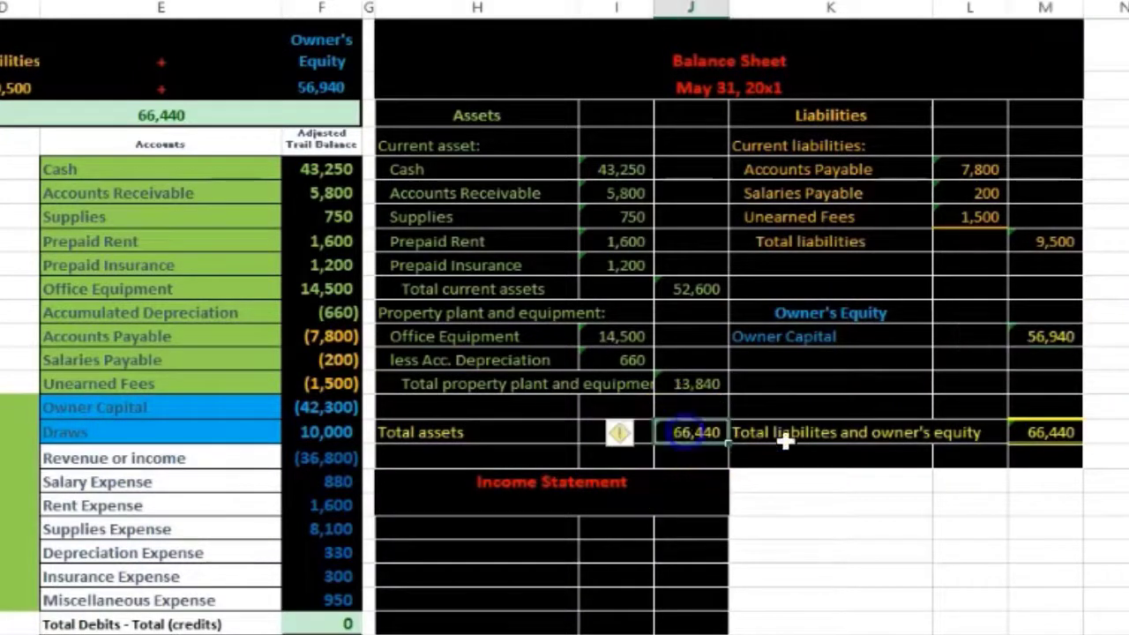
pyautogui.click(1038, 435)
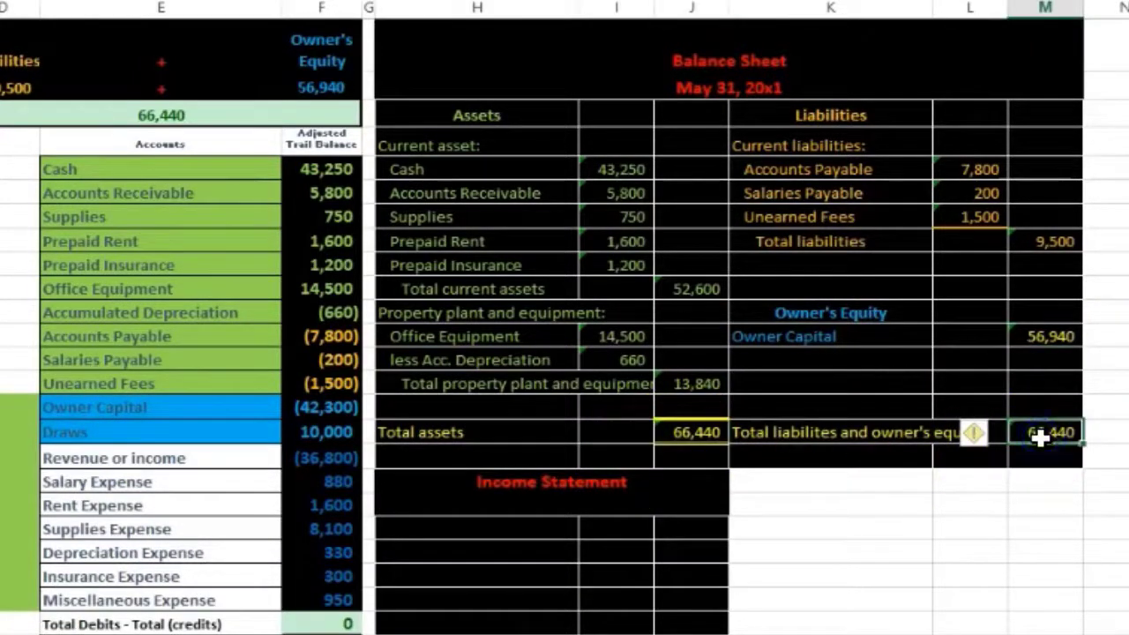
pyautogui.click(1062, 338)
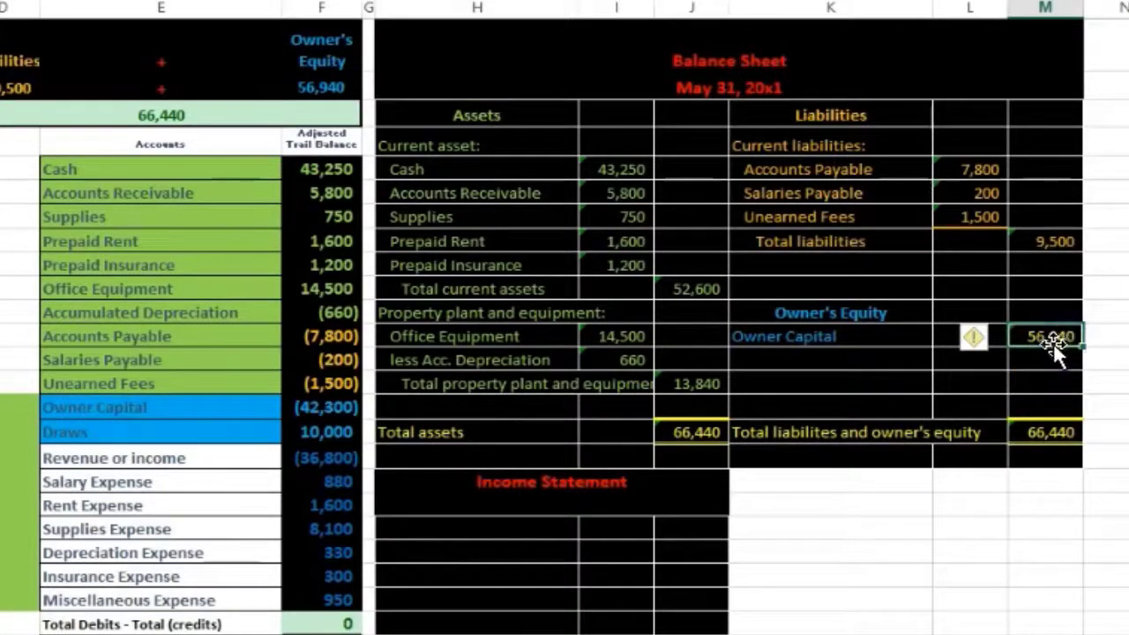
# Step: Review the Income Statement and Statement of Owner's Equity sections, including the Owner capital Dec. 31, 20x1 line
pyautogui.scroll(-5, 1054, 344)
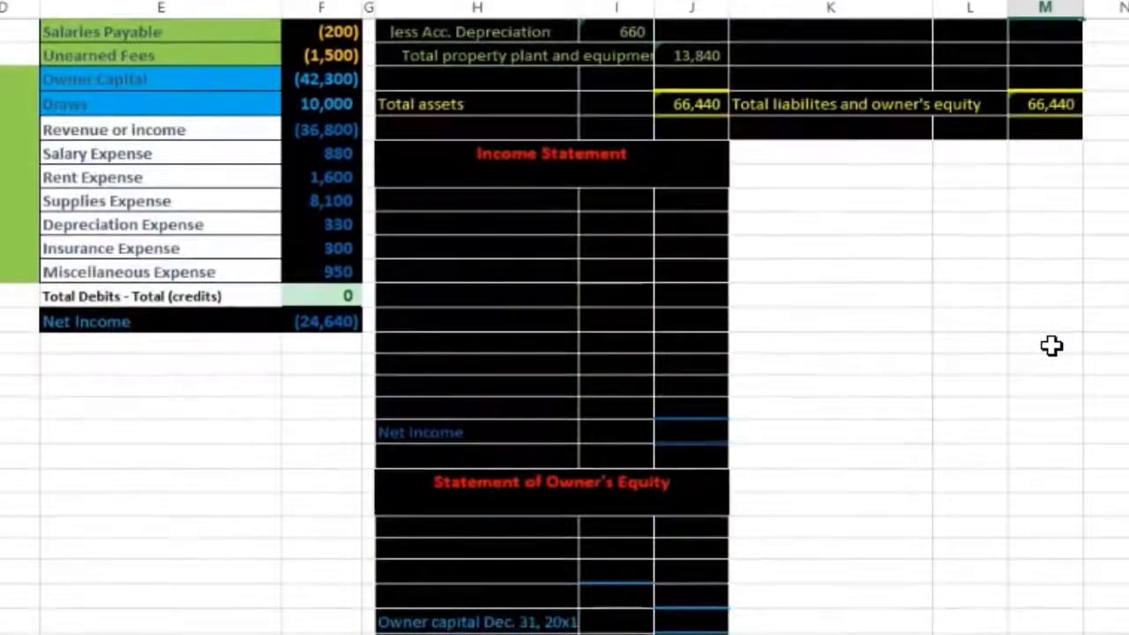
pyautogui.scroll(-1, 1051, 345)
pyautogui.click(693, 552)
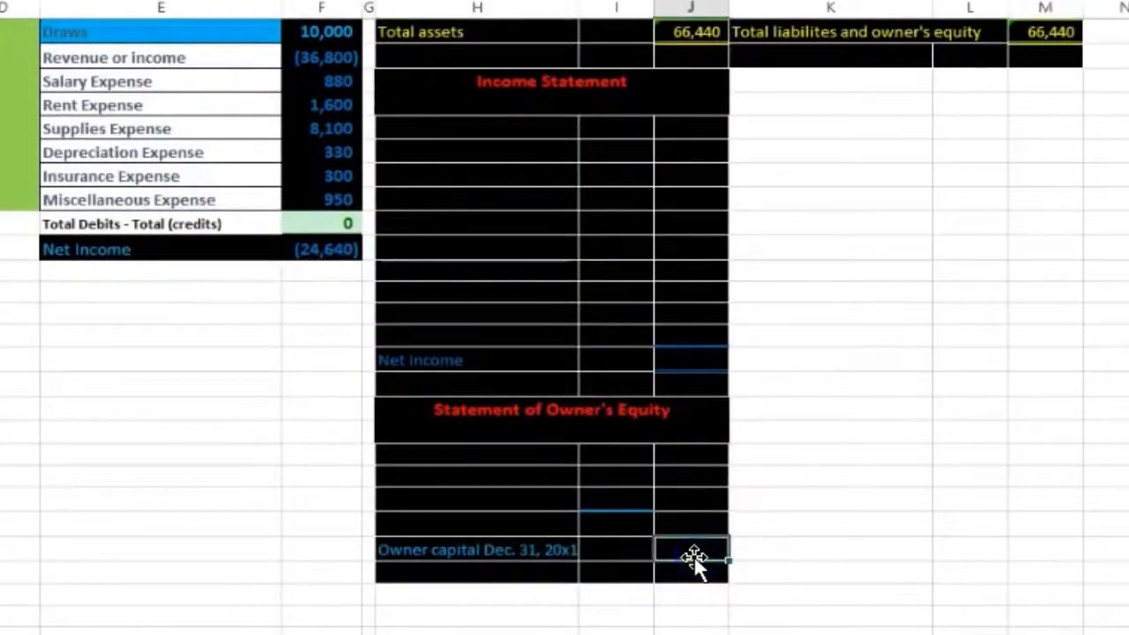
pyautogui.scroll(3, 695, 554)
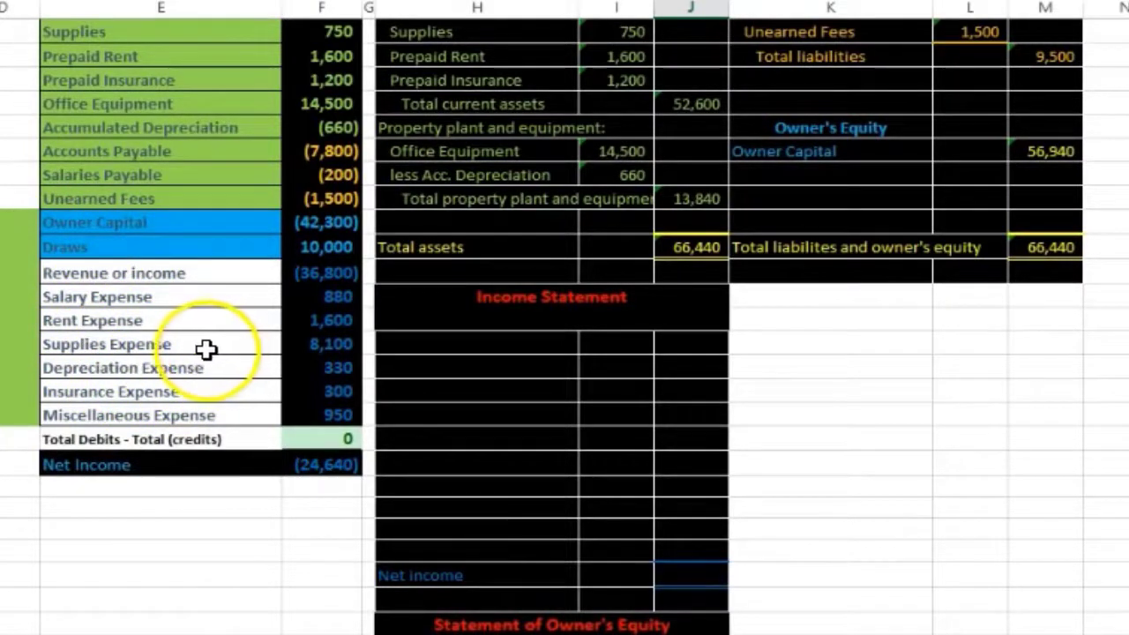
pyautogui.click(441, 324)
pyautogui.scroll(-2, 445, 327)
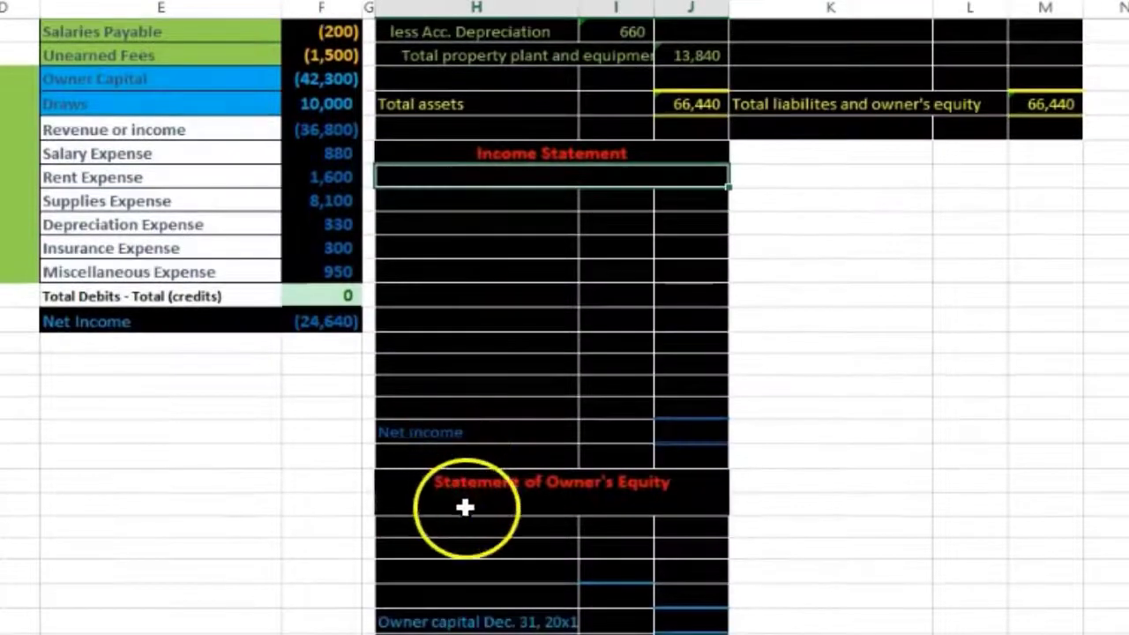
pyautogui.click(465, 507)
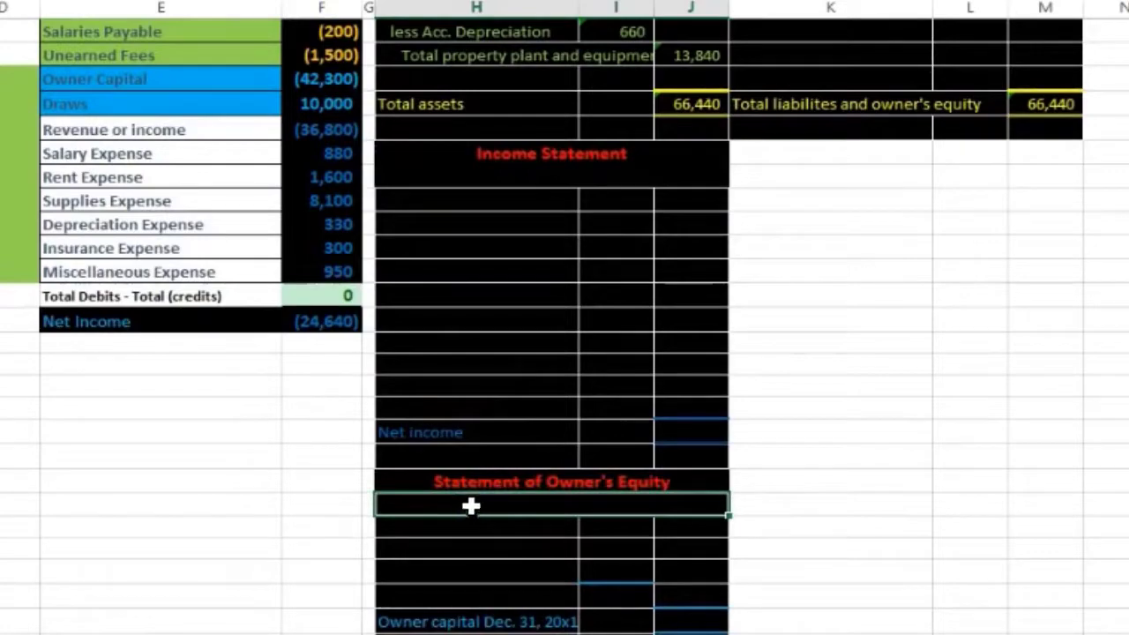
# Step: Enter "For the Month Ended May 31, 20x1" as the date line under the Income Statement heading
pyautogui.scroll(-1, 479, 500)
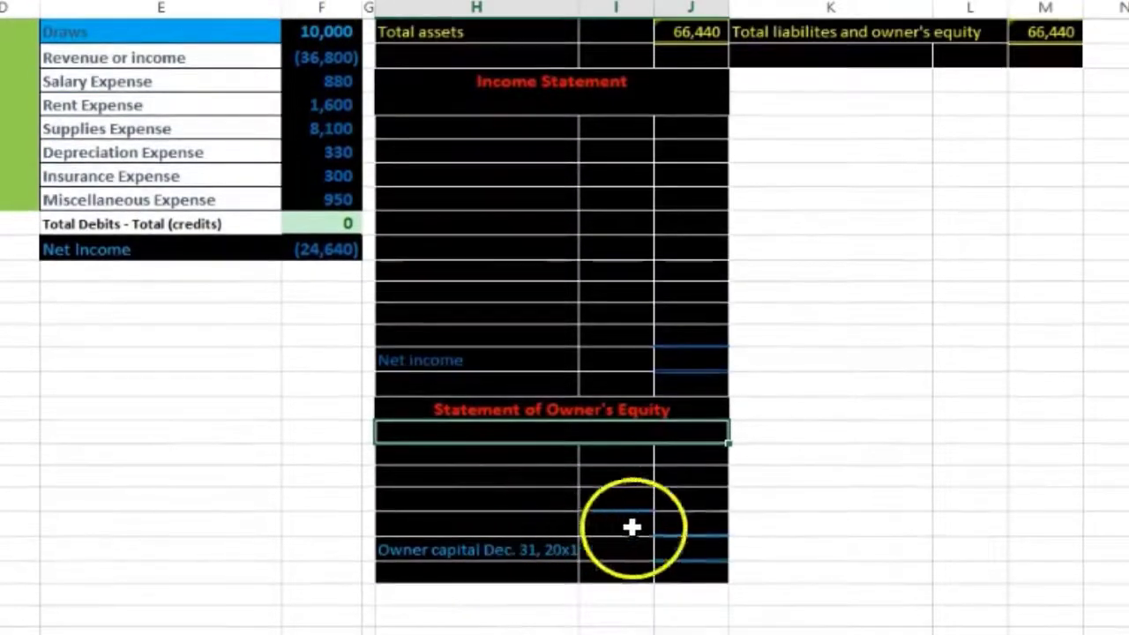
pyautogui.click(697, 549)
pyautogui.scroll(3, 846, 520)
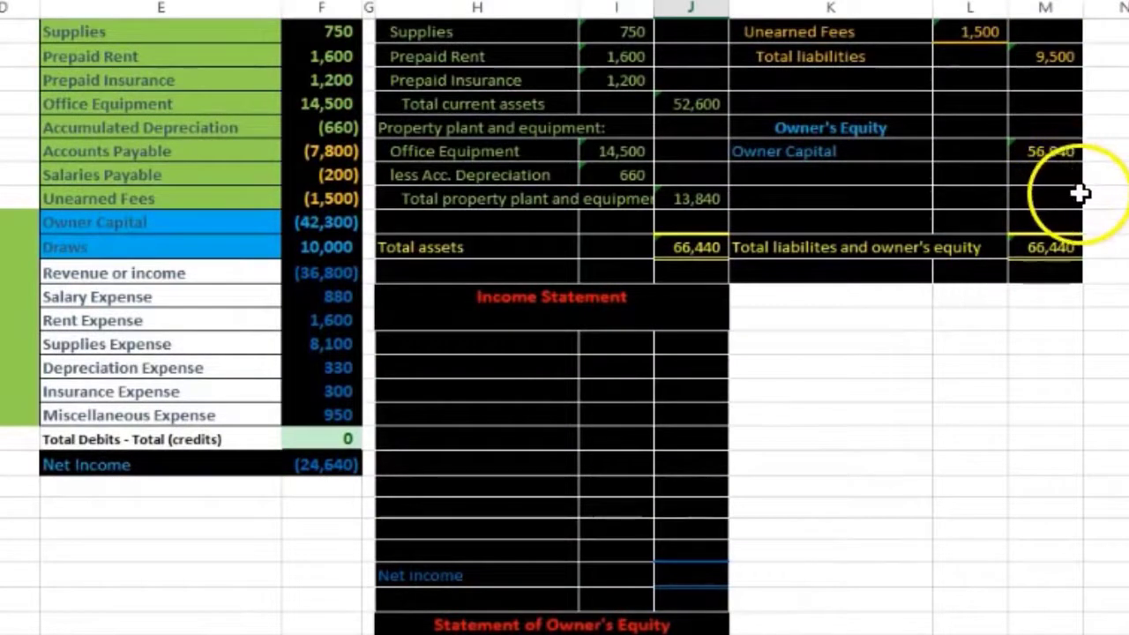
pyautogui.click(527, 321)
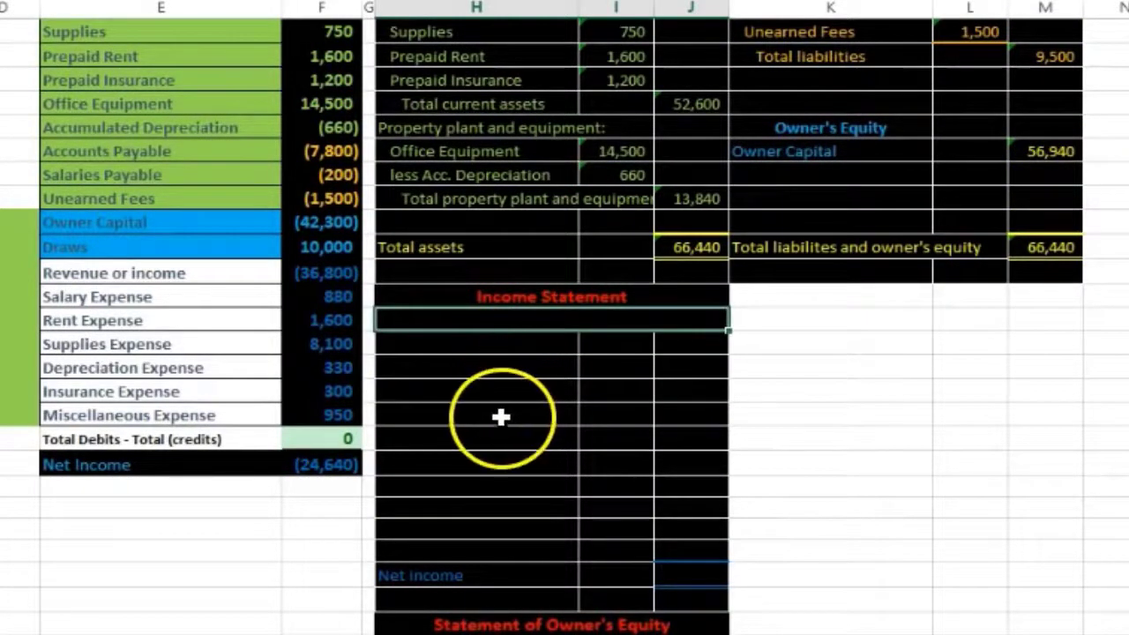
pyautogui.scroll(2, 495, 414)
pyautogui.scroll(-2, 623, 361)
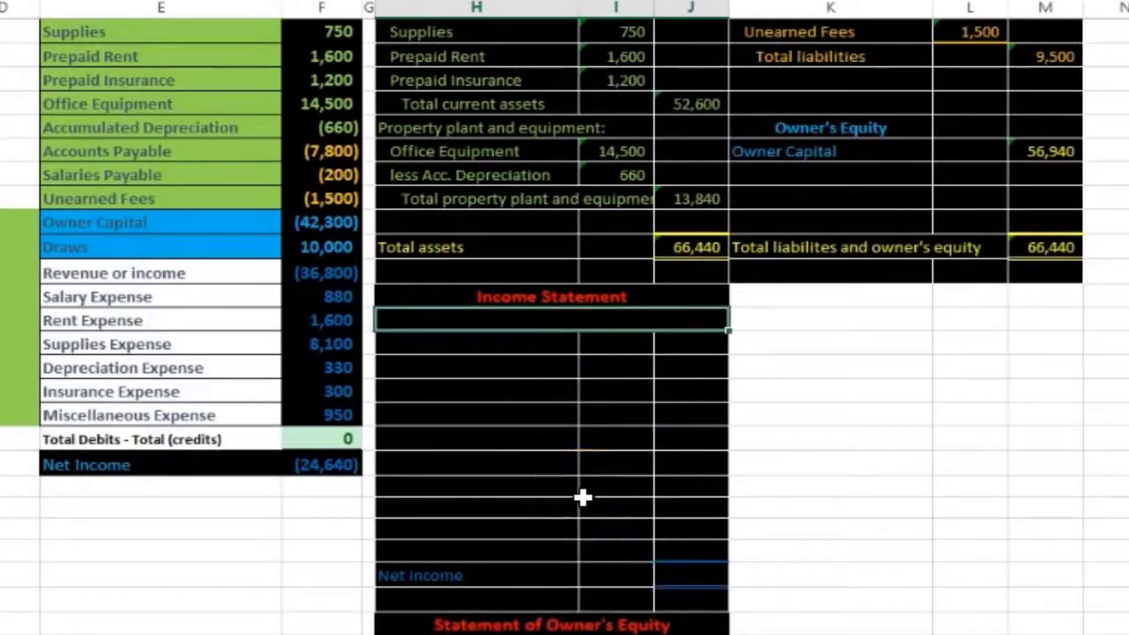
pyautogui.write('For')
pyautogui.write('Month Ended ')
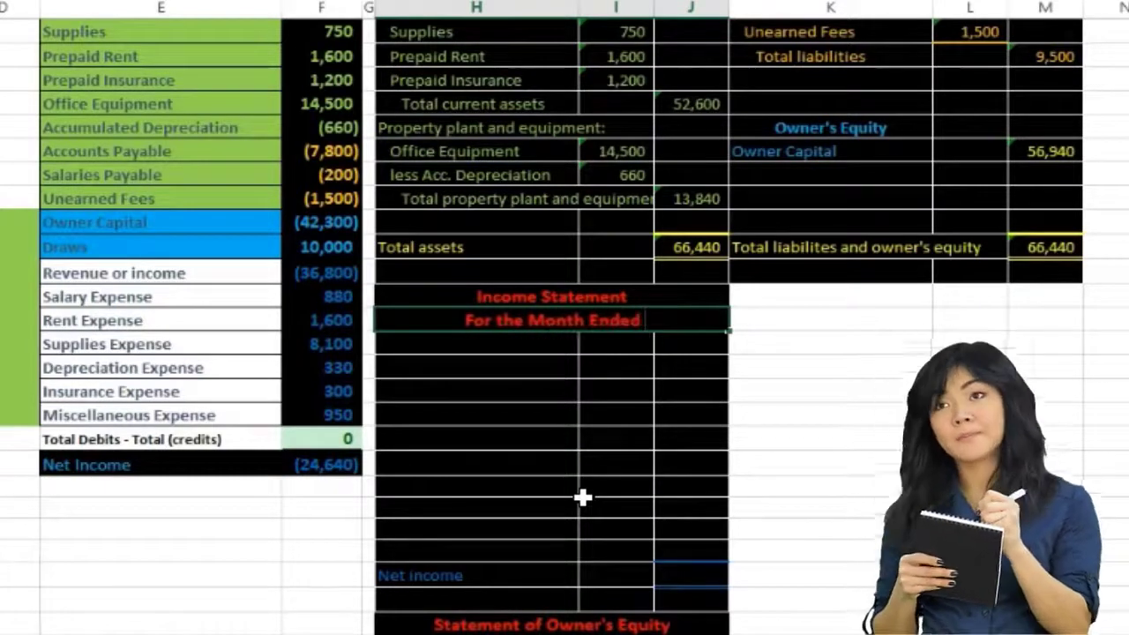
pyautogui.write('May 31')
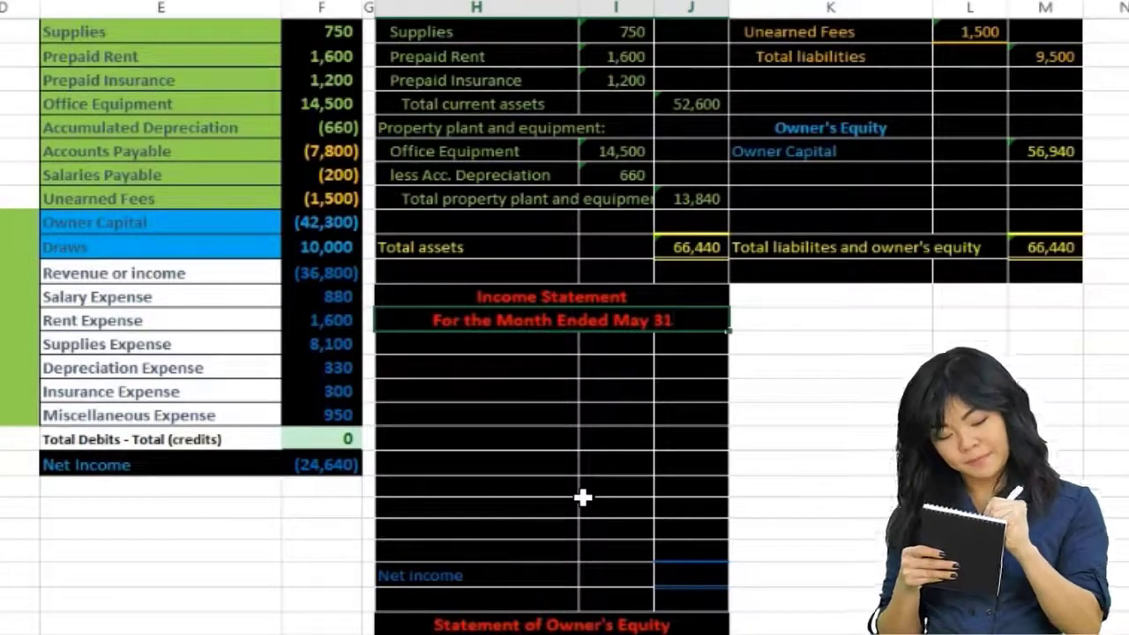
pyautogui.write(', 20')
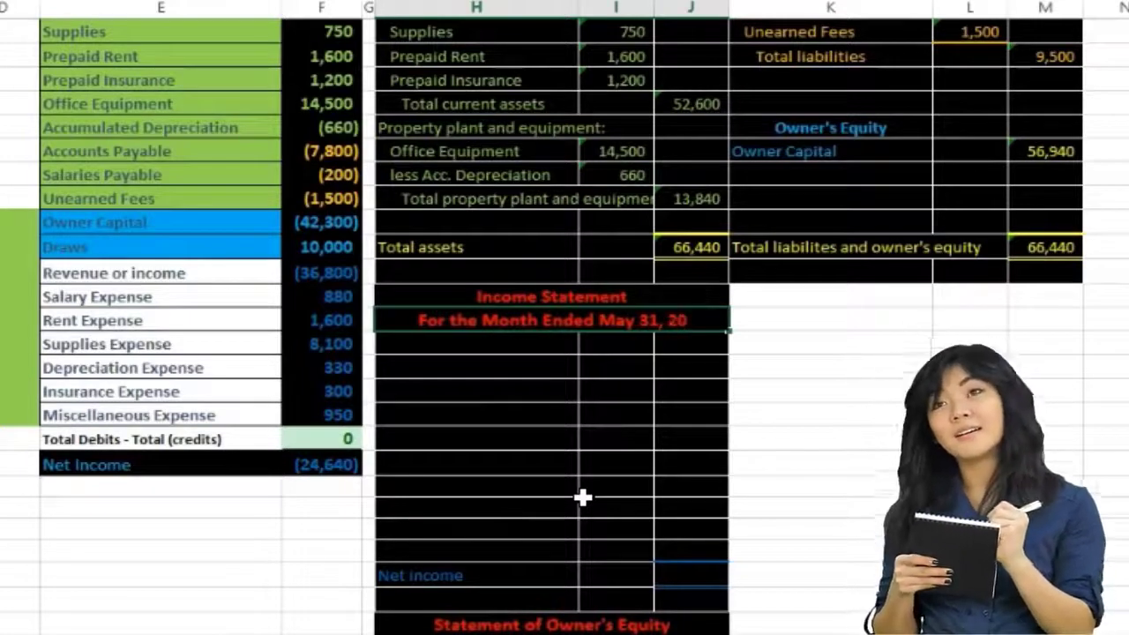
pyautogui.write('x1')
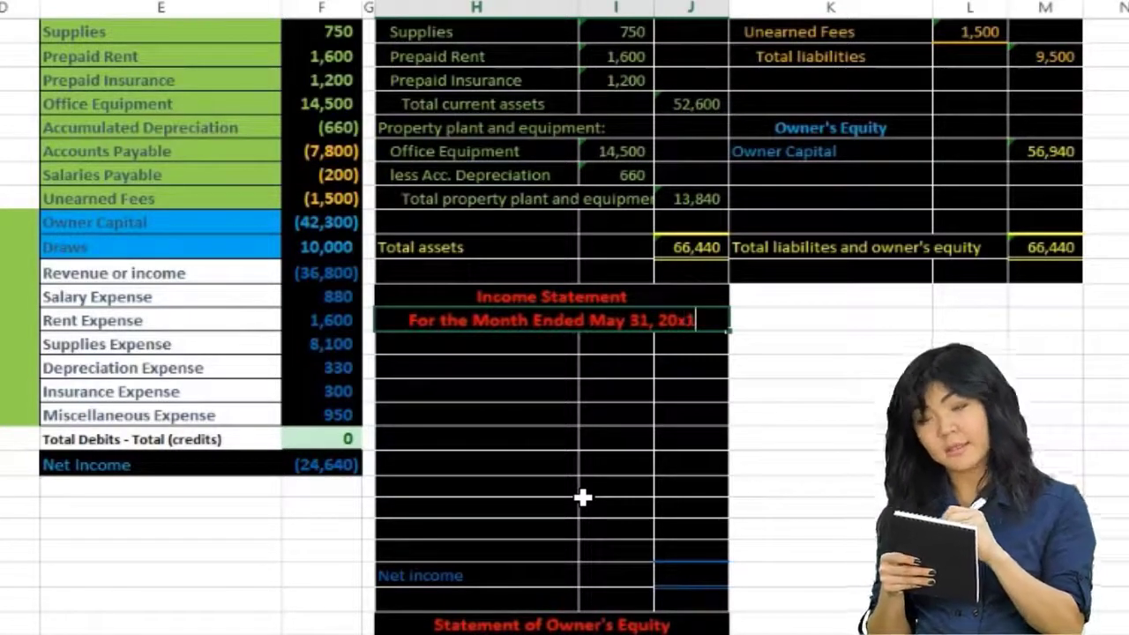
pyautogui.press('Return')
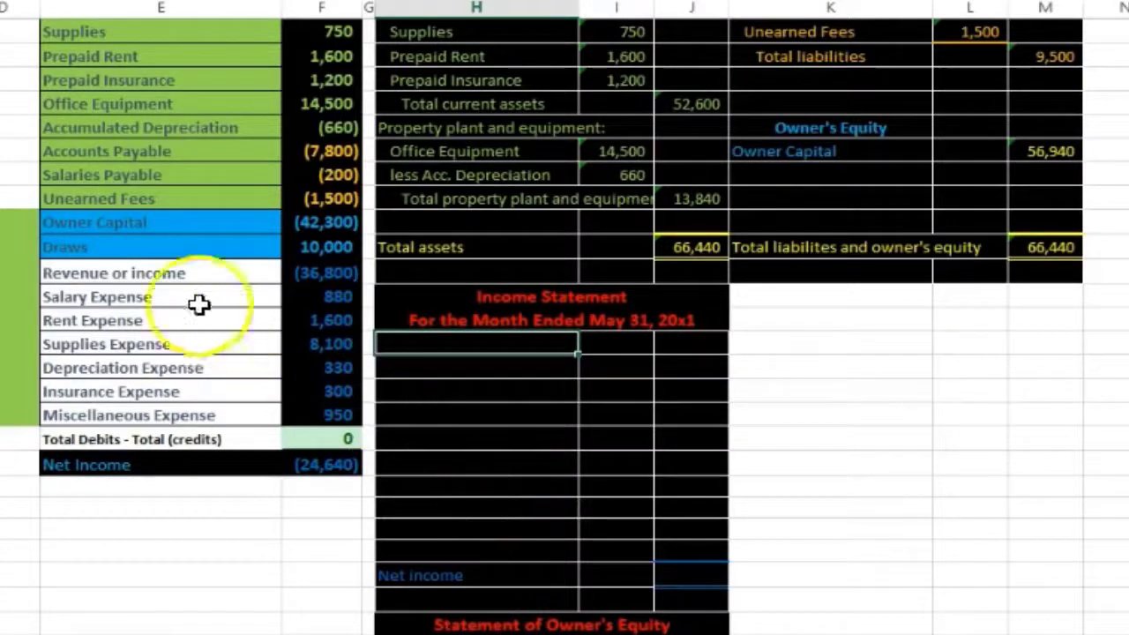
# Step: Copy the "Revenue or income" label from the trial balance into H20 of the income statement as values only
pyautogui.click(154, 271)
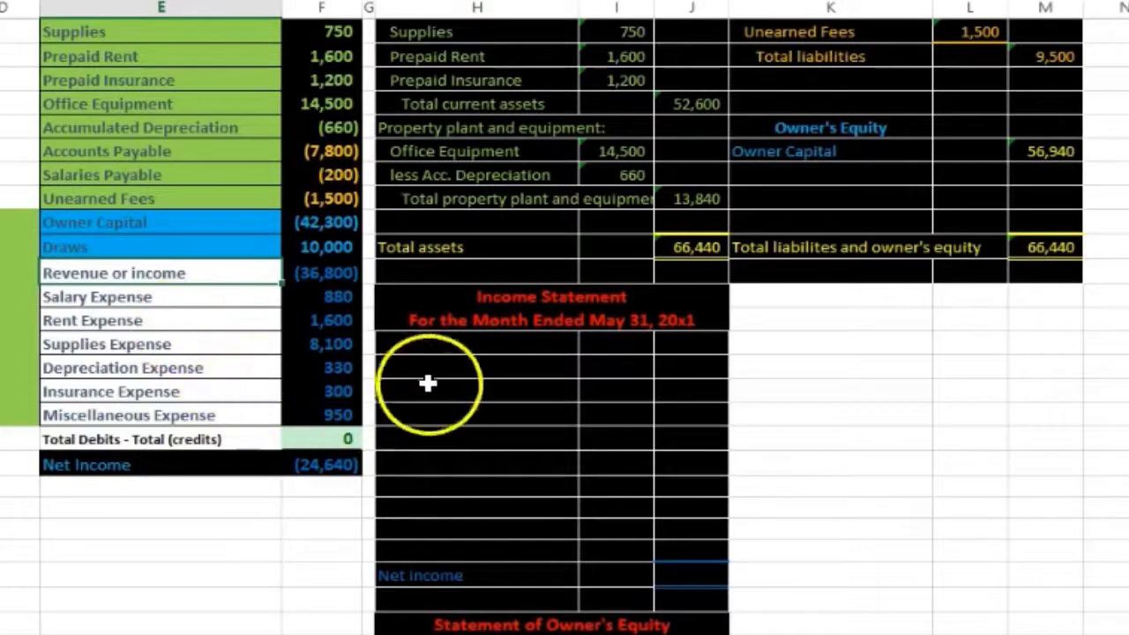
pyautogui.click(432, 345)
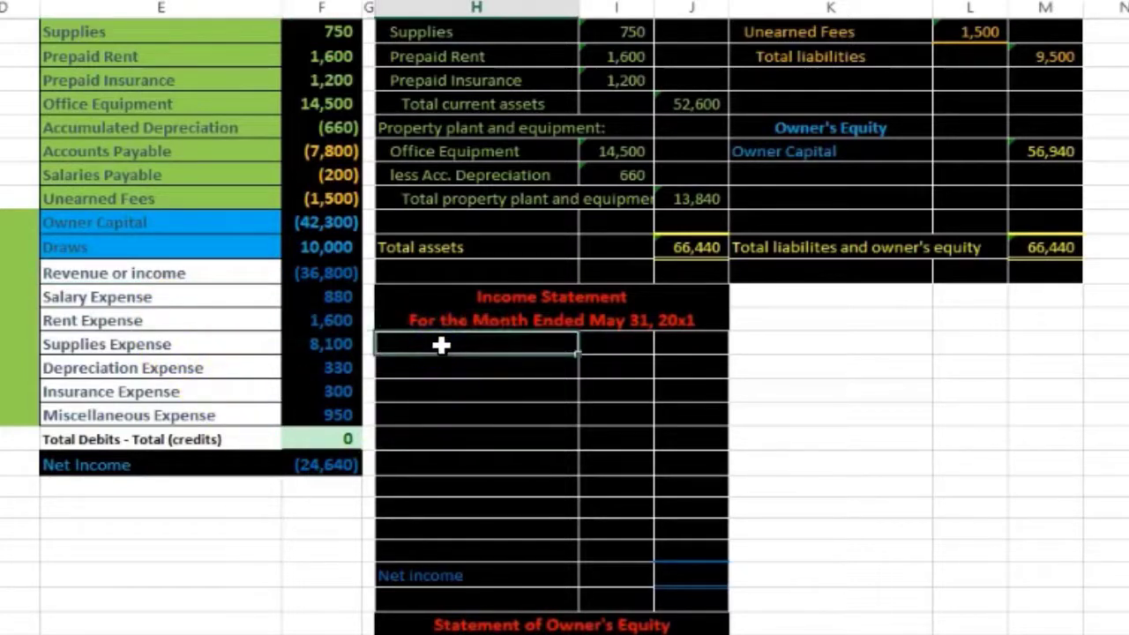
pyautogui.rightClick(198, 275)
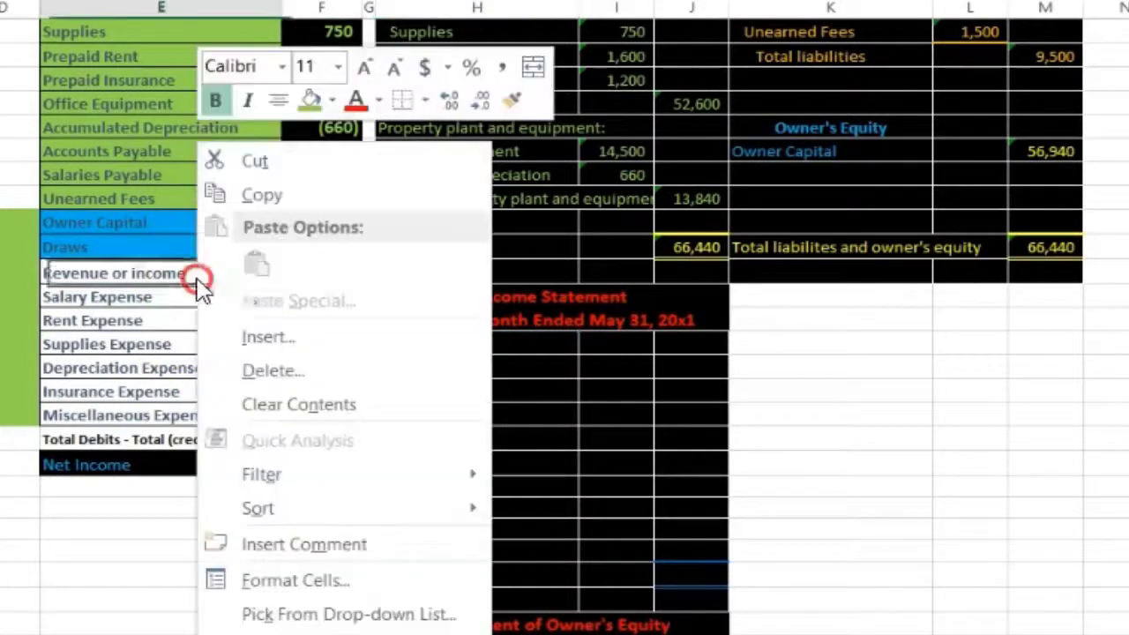
pyautogui.click(263, 201)
pyautogui.click(448, 351)
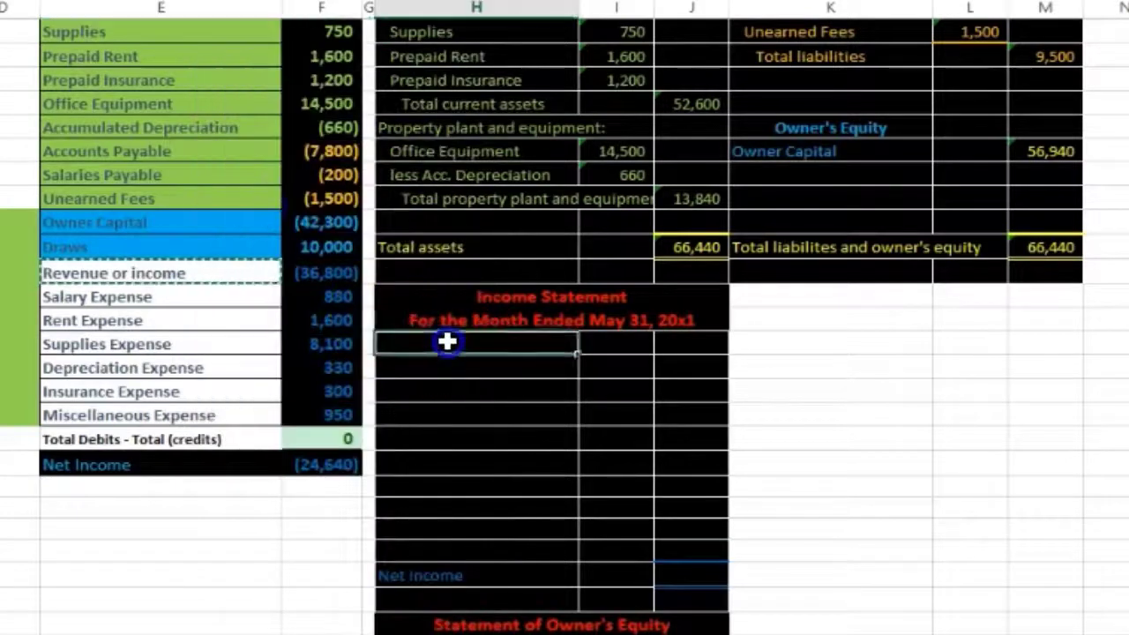
pyautogui.rightClick(448, 344)
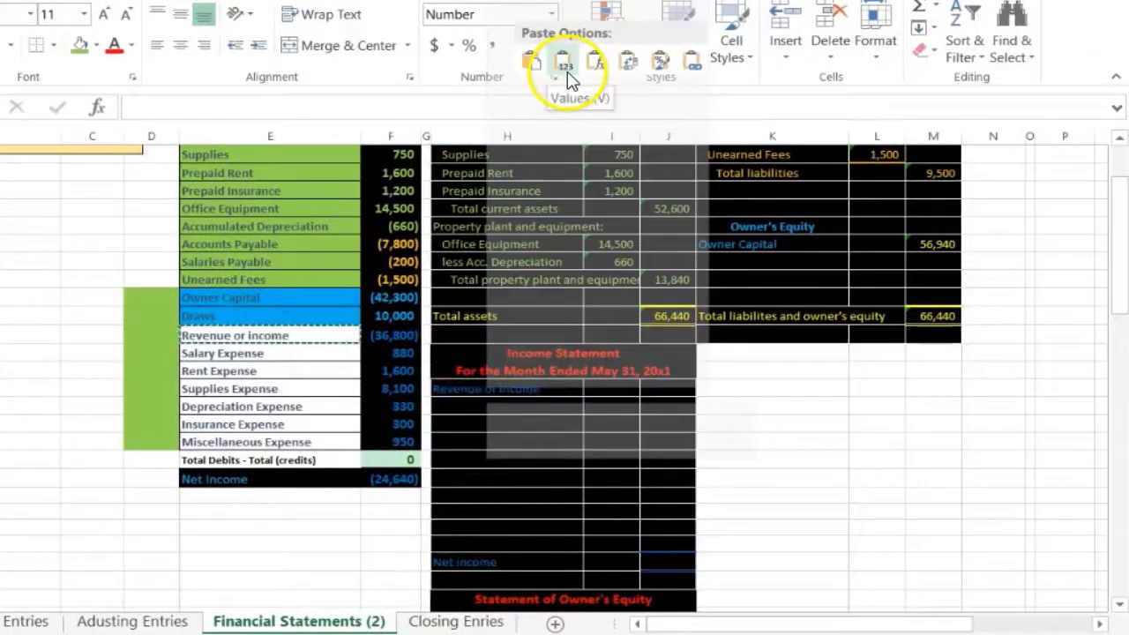
pyautogui.click(563, 55)
pyautogui.doubleClick(506, 408)
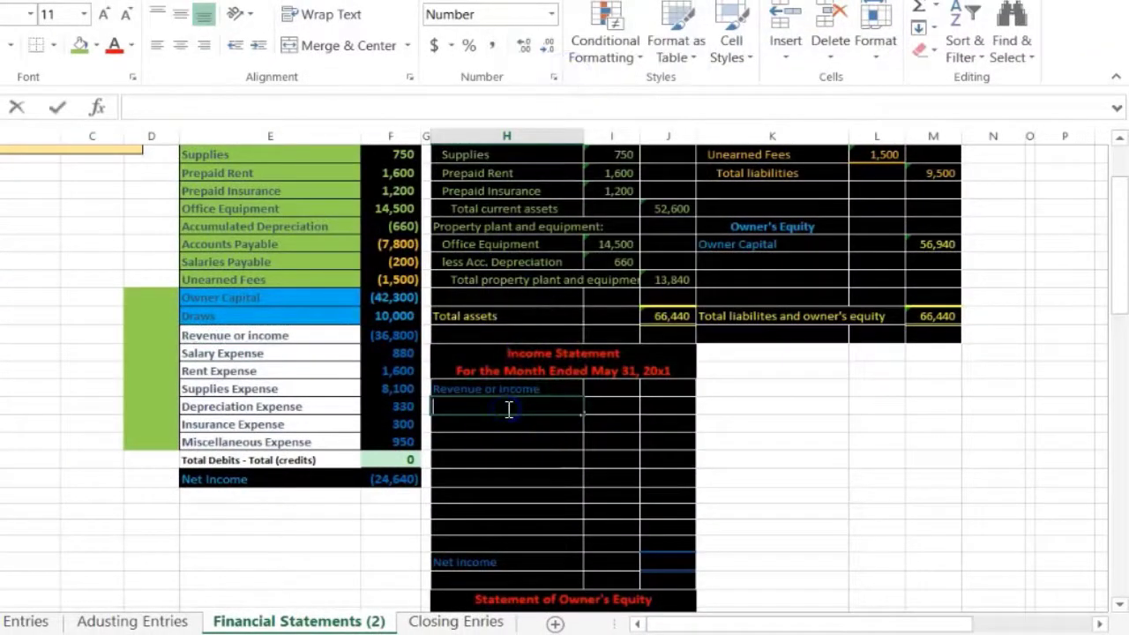
pyautogui.press('Return')
pyautogui.press('Up')
pyautogui.press('Up')
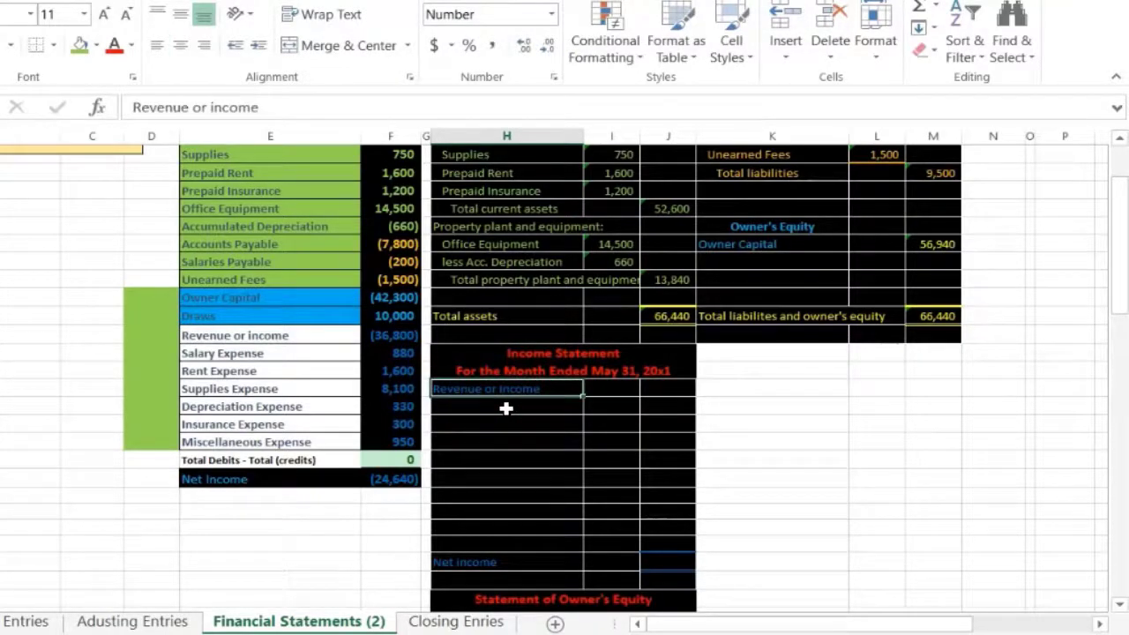
# Step: Enter the formula -F17 in J20 to bring the revenue amount into the income statement as a positive figure
pyautogui.press('Right')
pyautogui.press('Down')
pyautogui.press('Right')
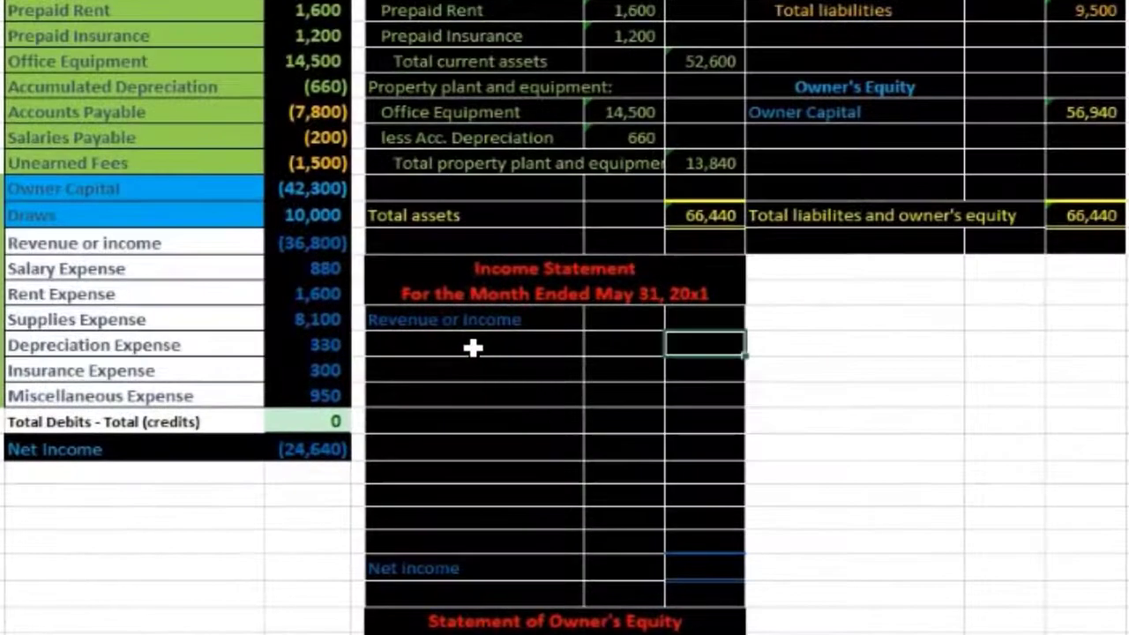
pyautogui.press('Up')
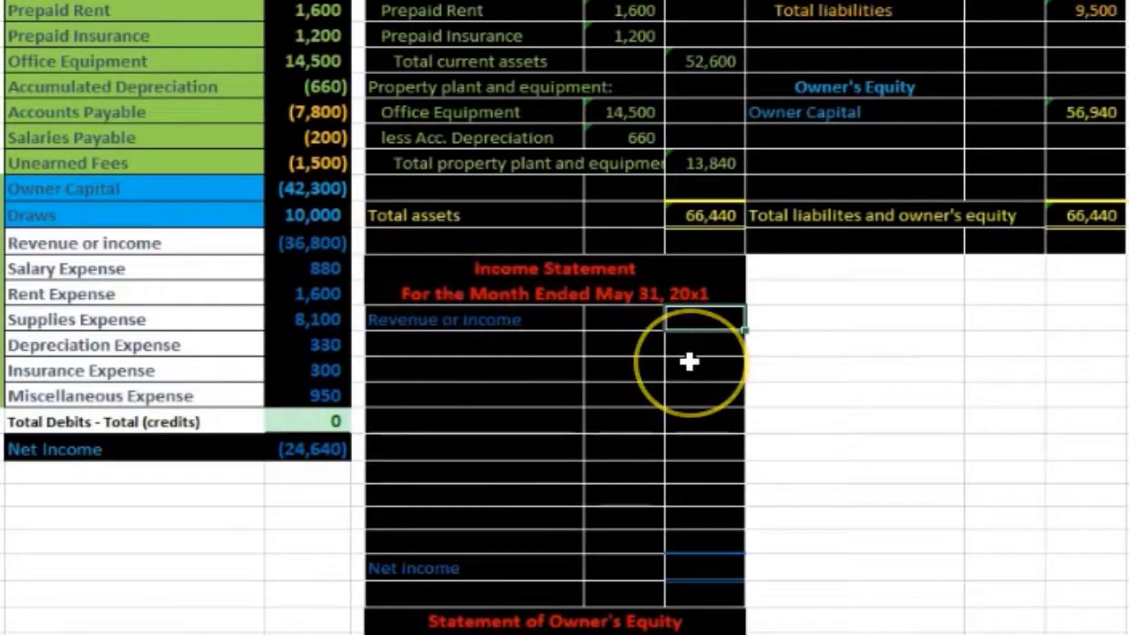
pyautogui.press('F2')
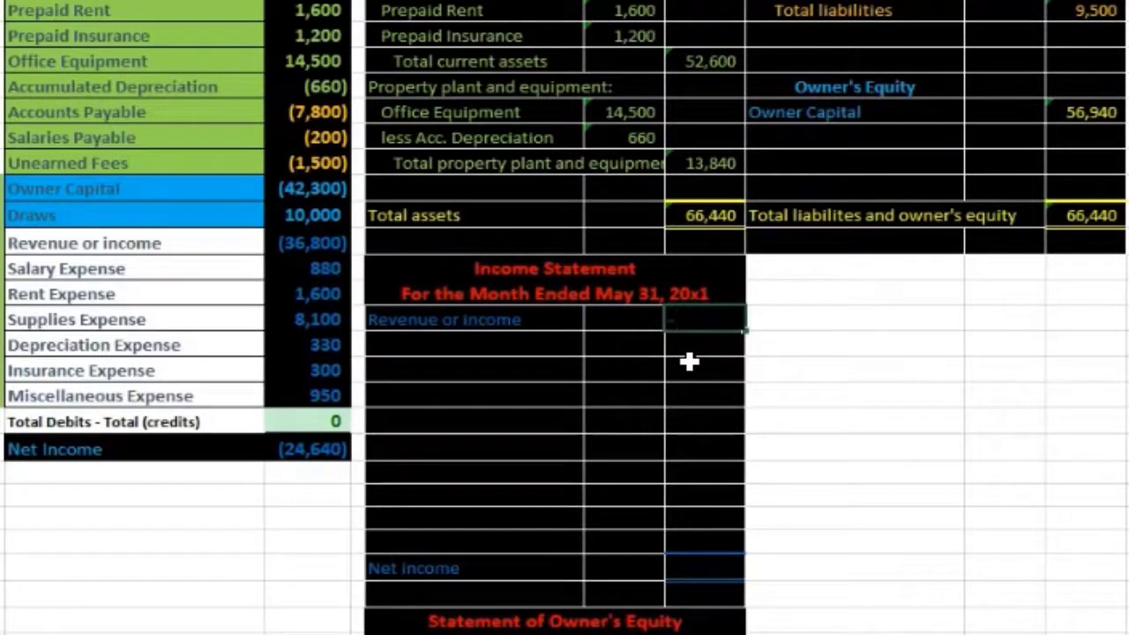
pyautogui.write('-')
pyautogui.click(312, 247)
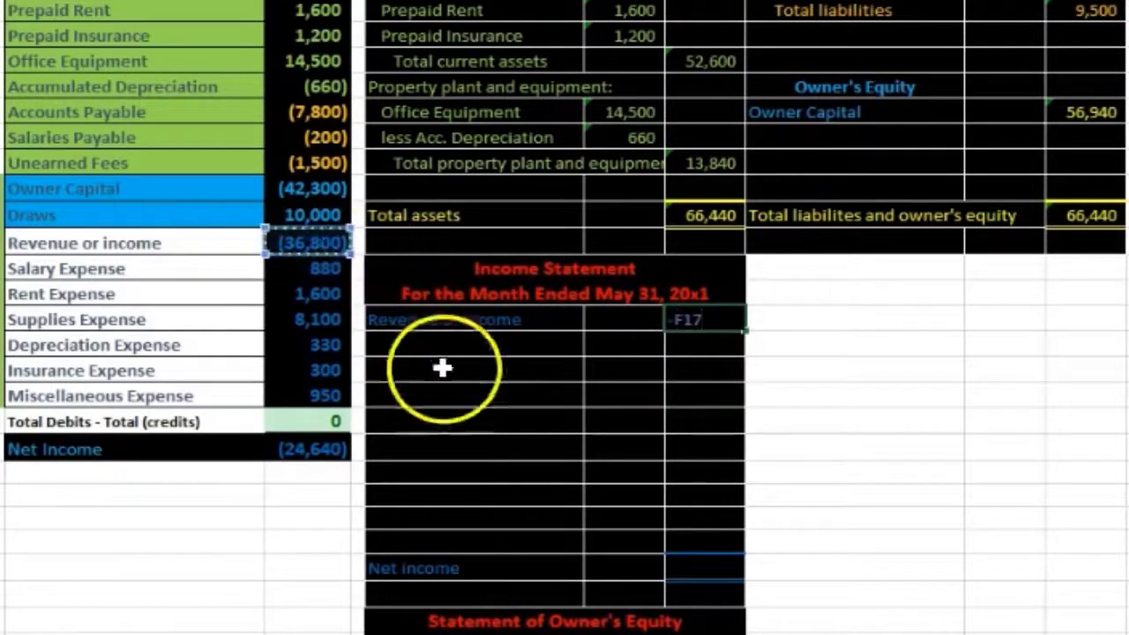
pyautogui.press('Return')
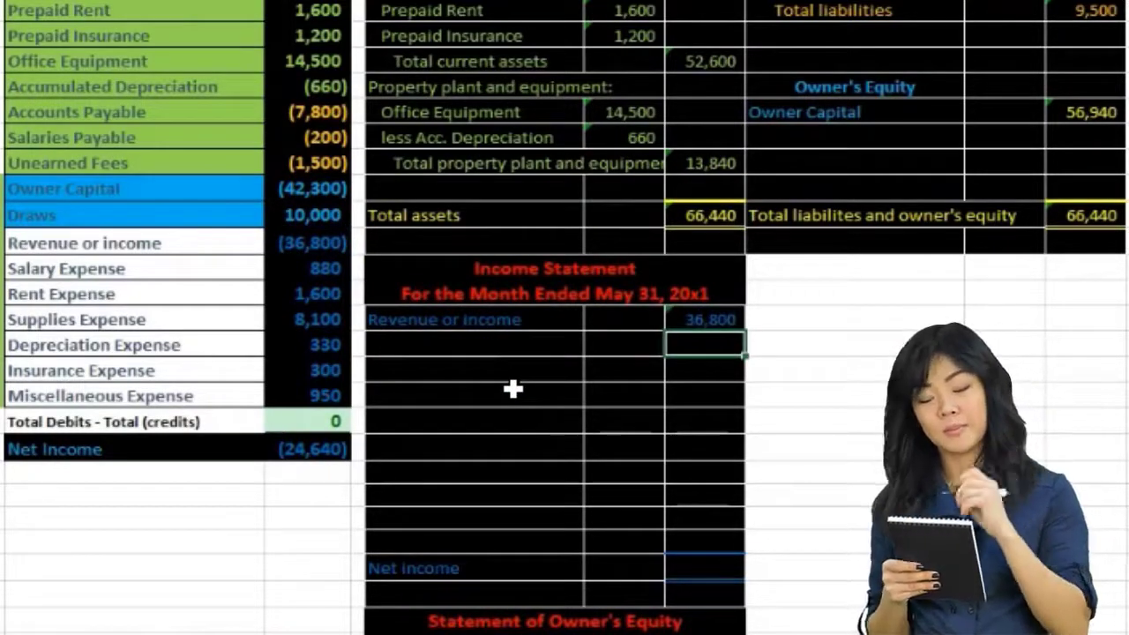
# Step: Add the subheading "Expenses:" in H21, below the revenue line of the income statement
pyautogui.moveTo(207, 269); pyautogui.dragTo(179, 382)
pyautogui.click(460, 349)
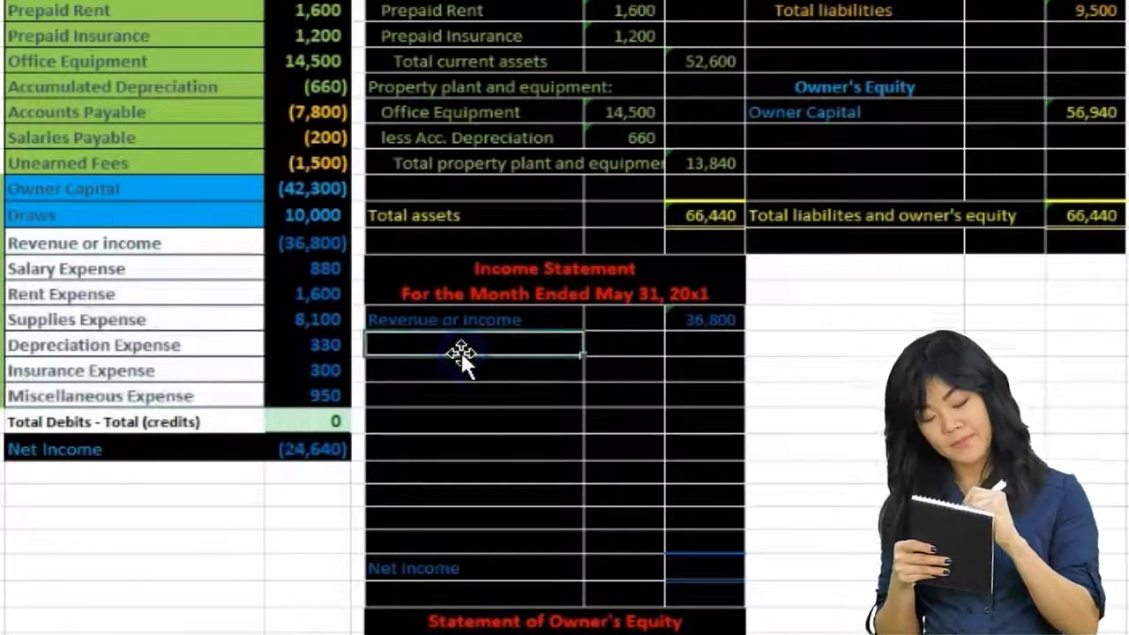
pyautogui.write('E')
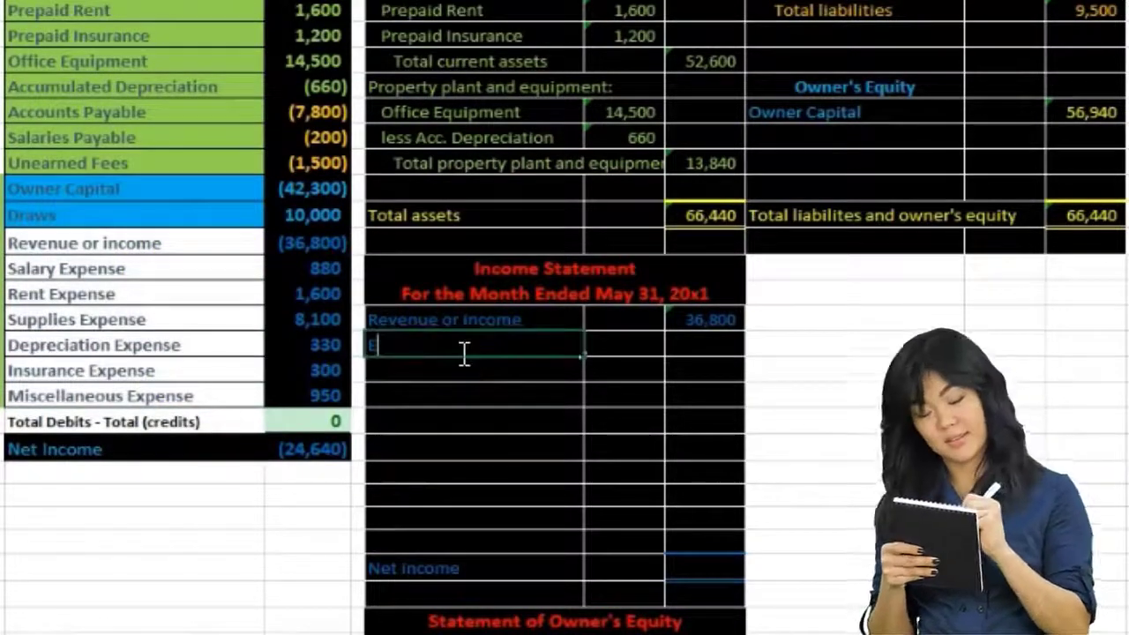
pyautogui.write('xpenses:')
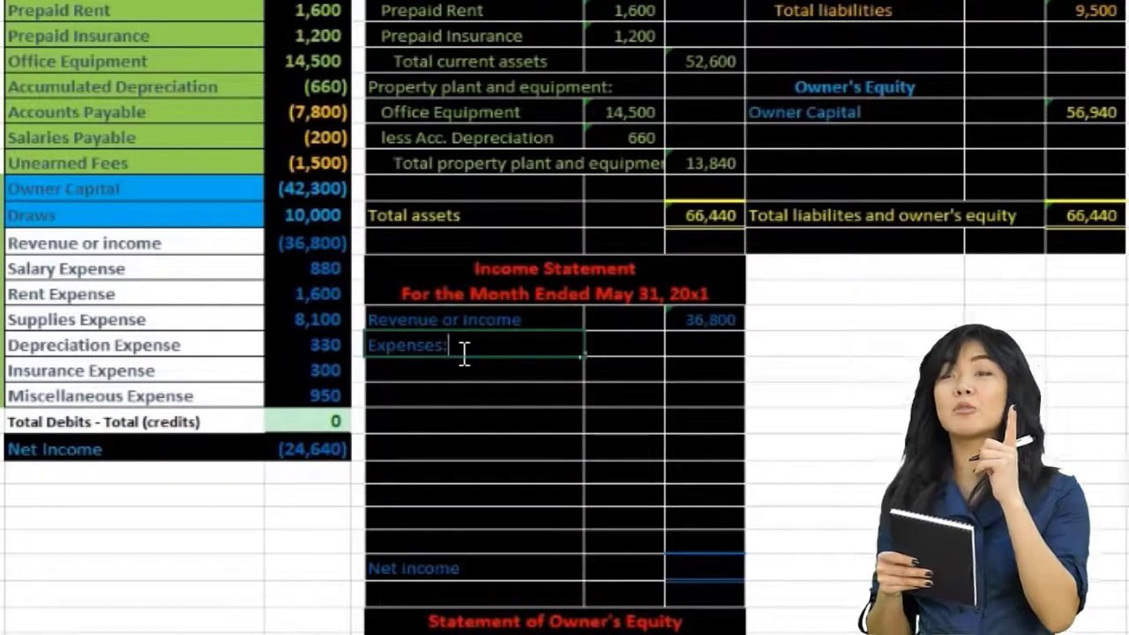
pyautogui.press('Return')
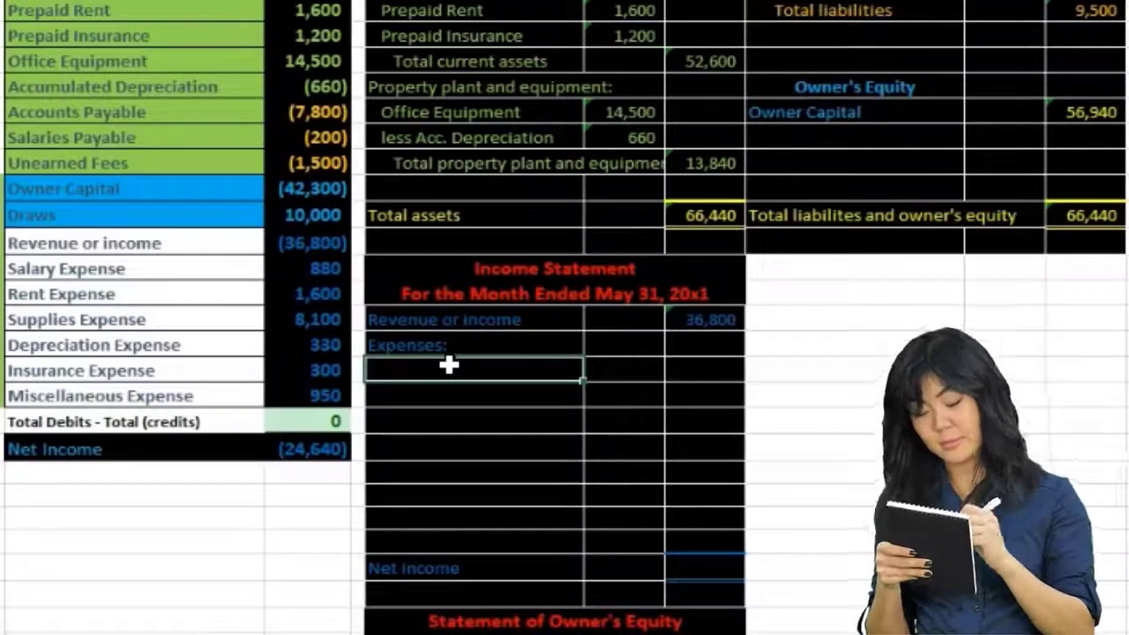
# Step: Copy the expense account names from Salary Expense to Miscellaneous Expense (E18:E23) into H22:H27 as values only
pyautogui.click(164, 275)
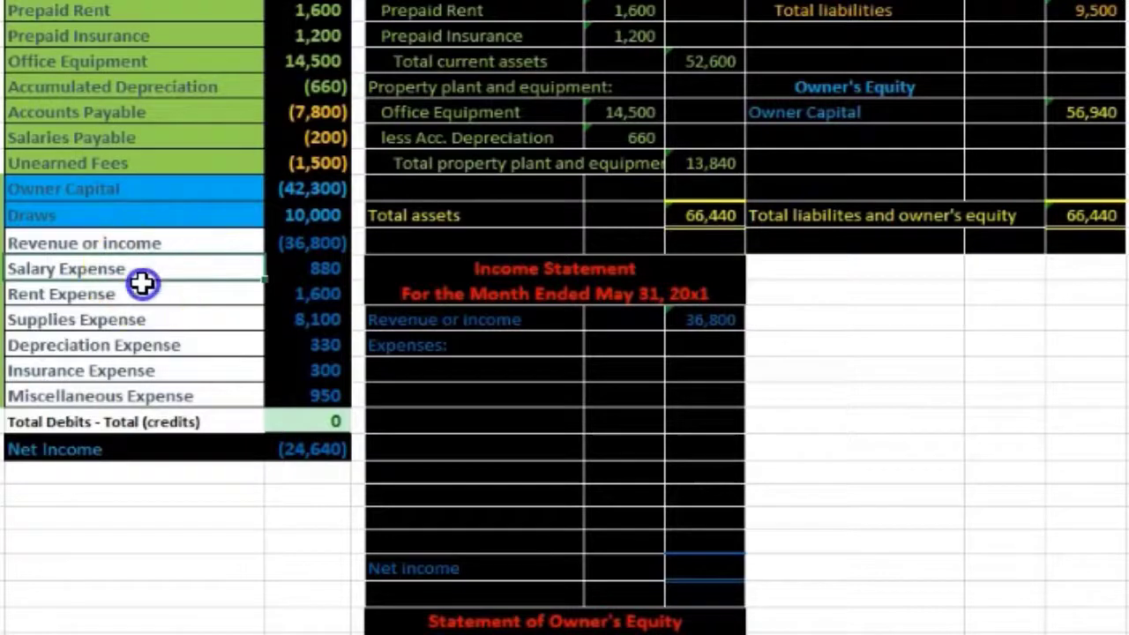
pyautogui.moveTo(143, 279); pyautogui.dragTo(139, 396)
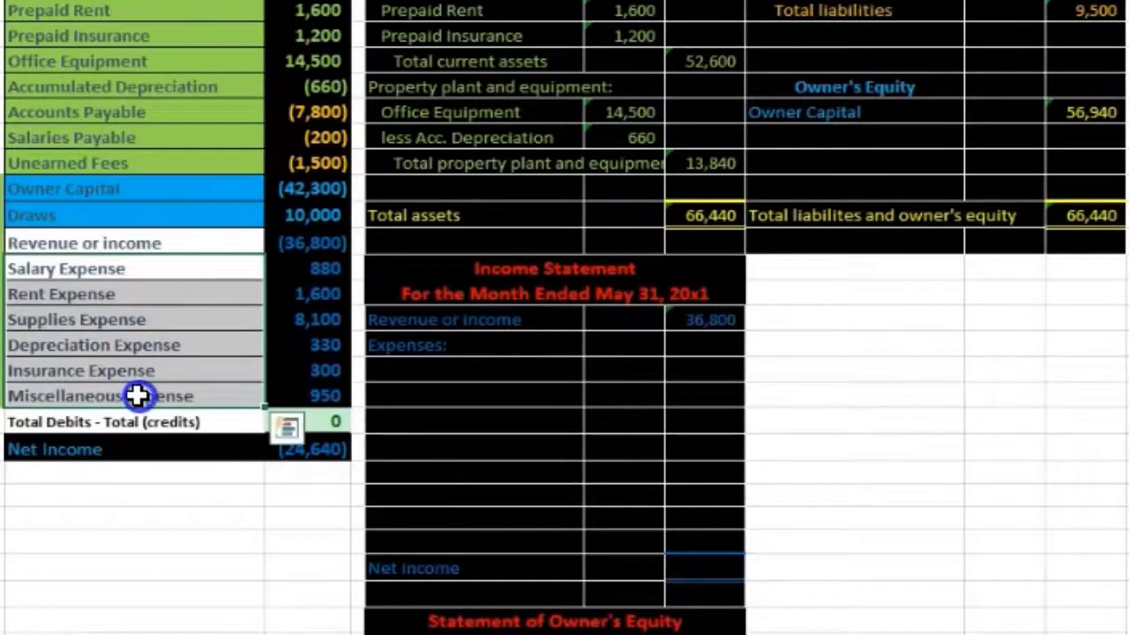
pyautogui.rightClick(138, 396)
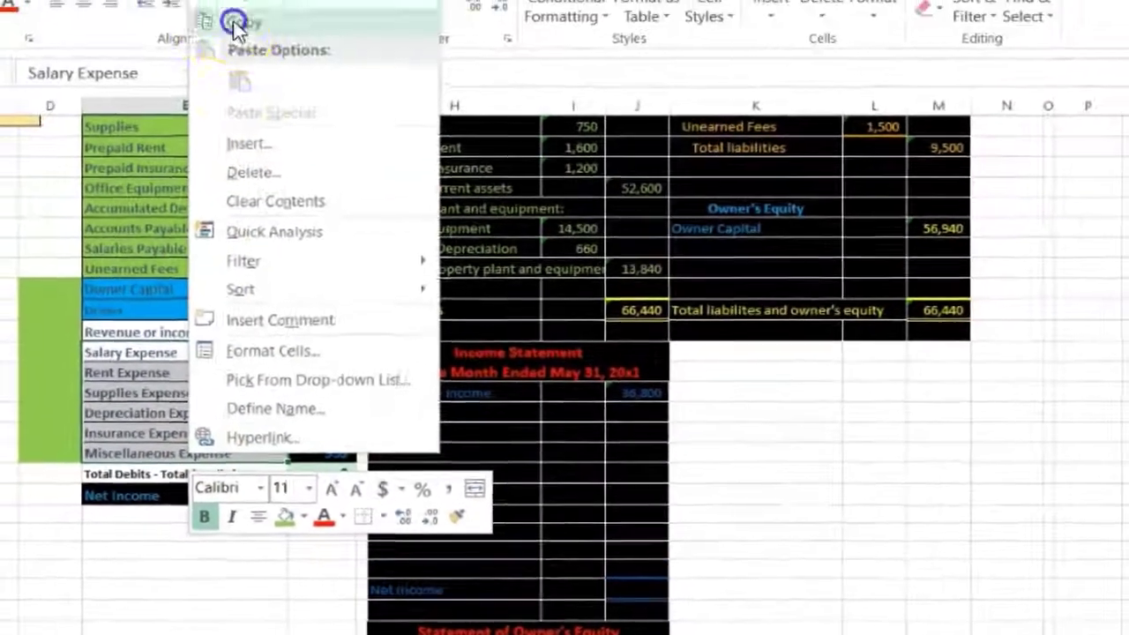
pyautogui.click(164, 20)
pyautogui.click(424, 433)
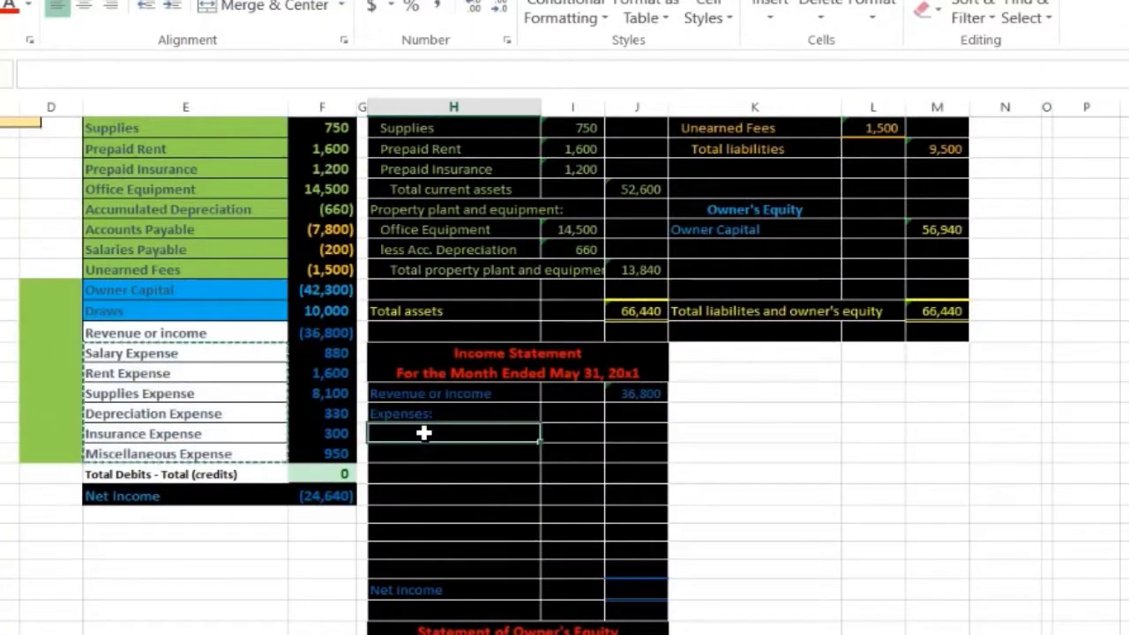
pyautogui.rightClick(424, 434)
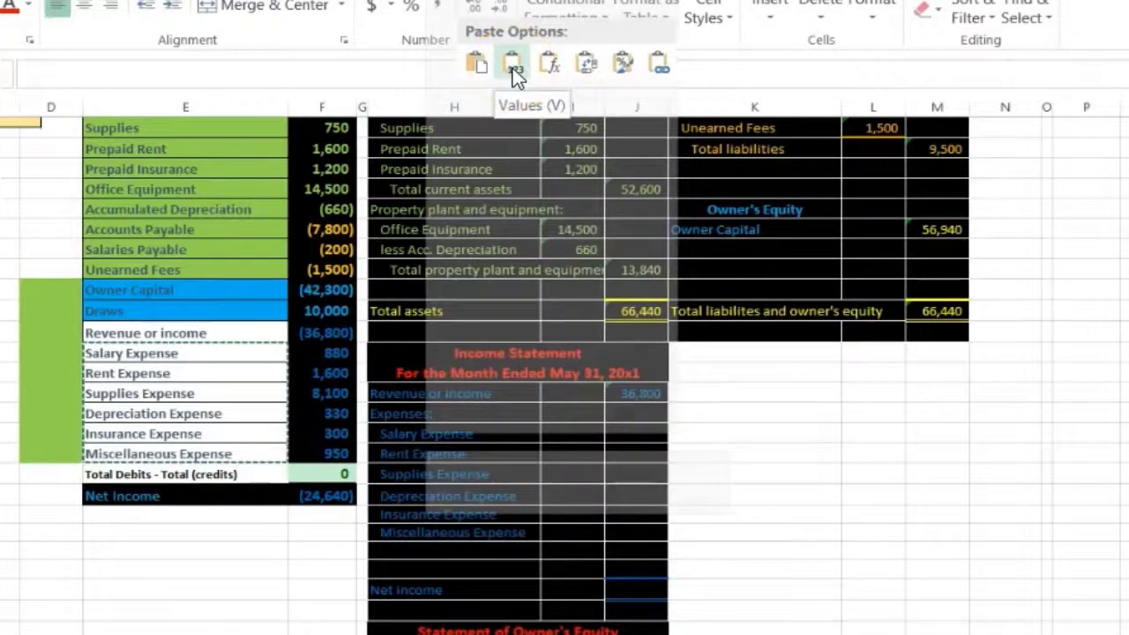
pyautogui.click(512, 66)
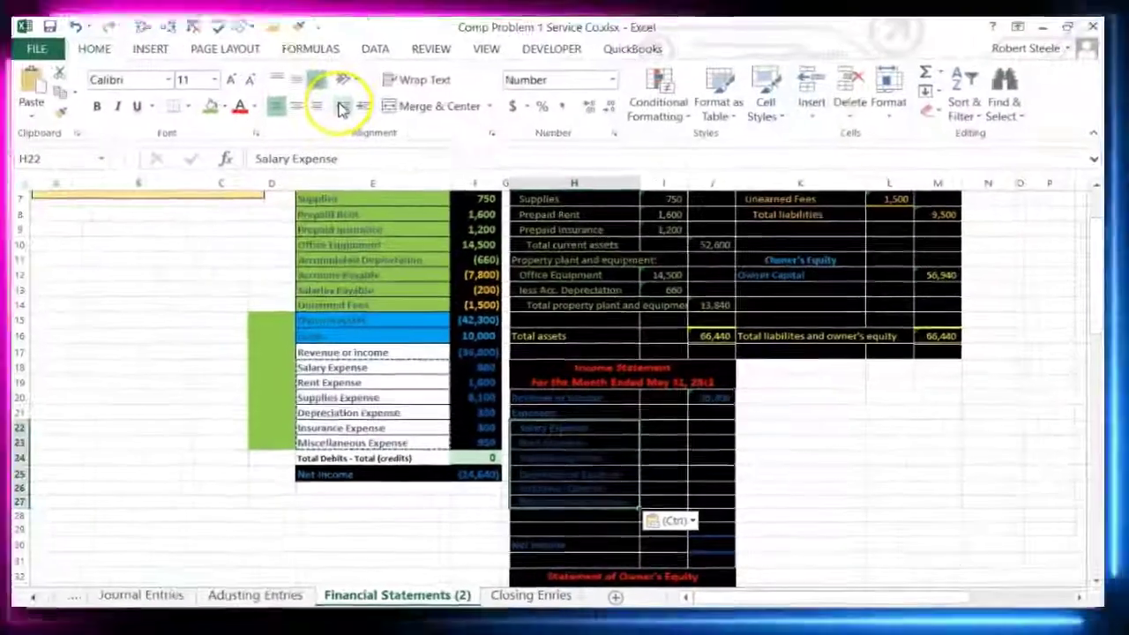
# Step: Remove the indent from the expense labels in H22:H27 and indent them again by one level
pyautogui.click(343, 106)
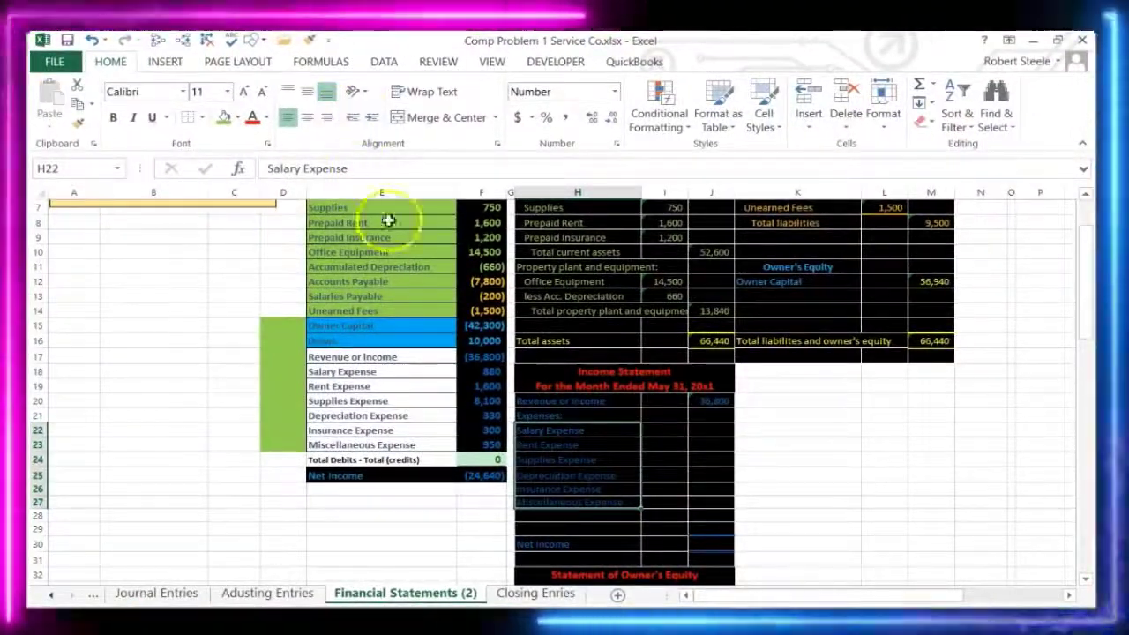
pyautogui.click(373, 118)
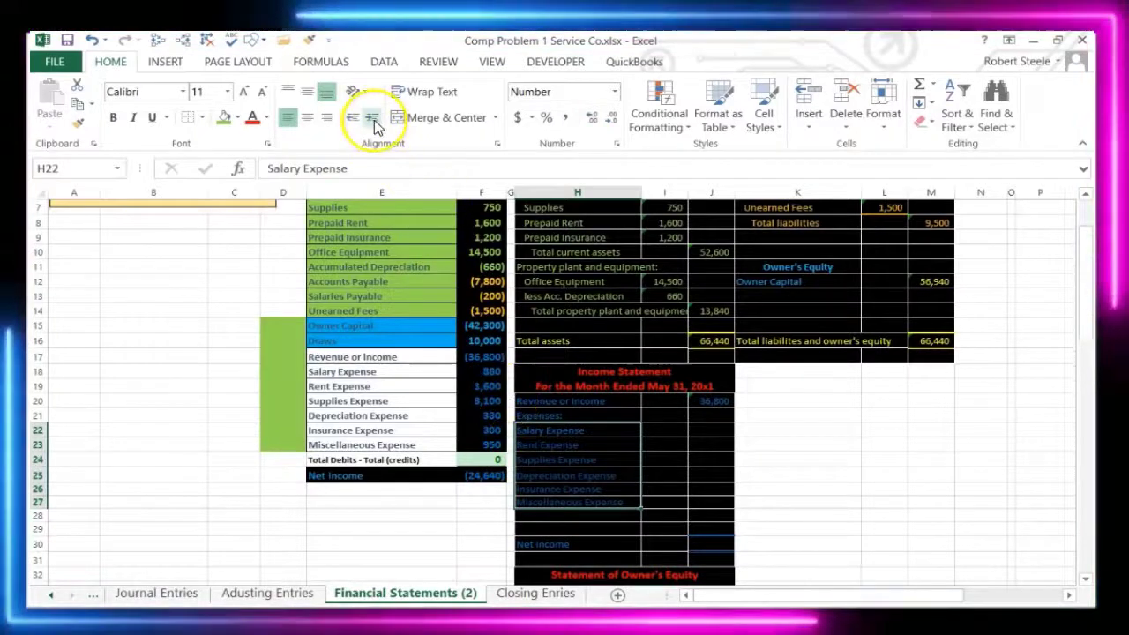
pyautogui.click(381, 559)
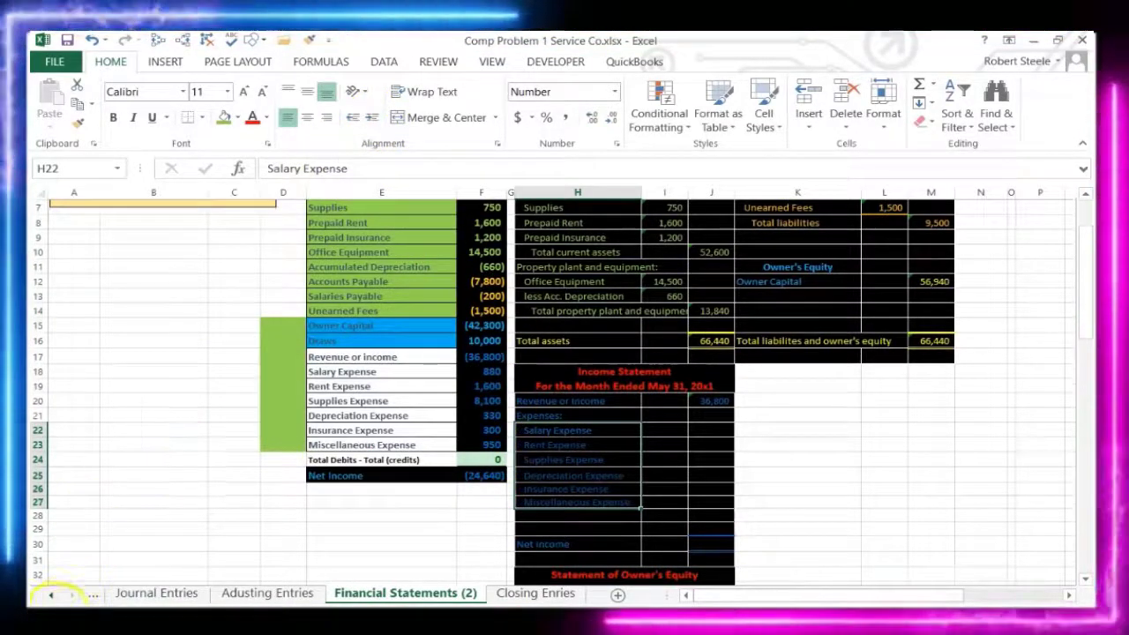
pyautogui.scroll(-2, 538, 339)
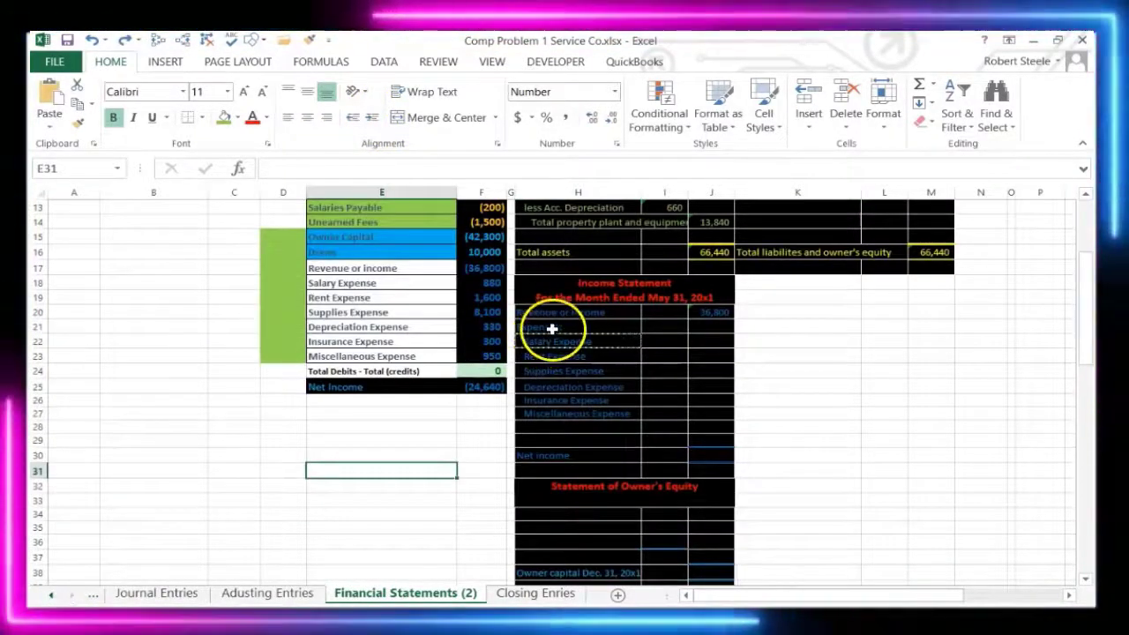
# Step: Enter the formula =F18 in I22 to bring the Salary Expense amount into the income statement
pyautogui.click(564, 328)
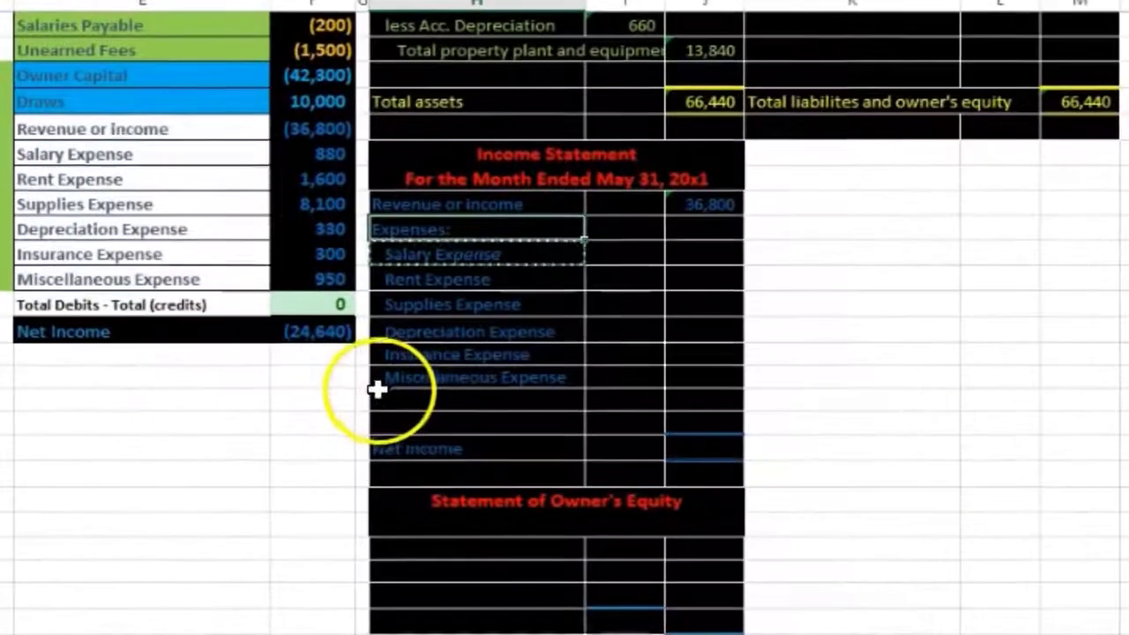
pyautogui.click(627, 256)
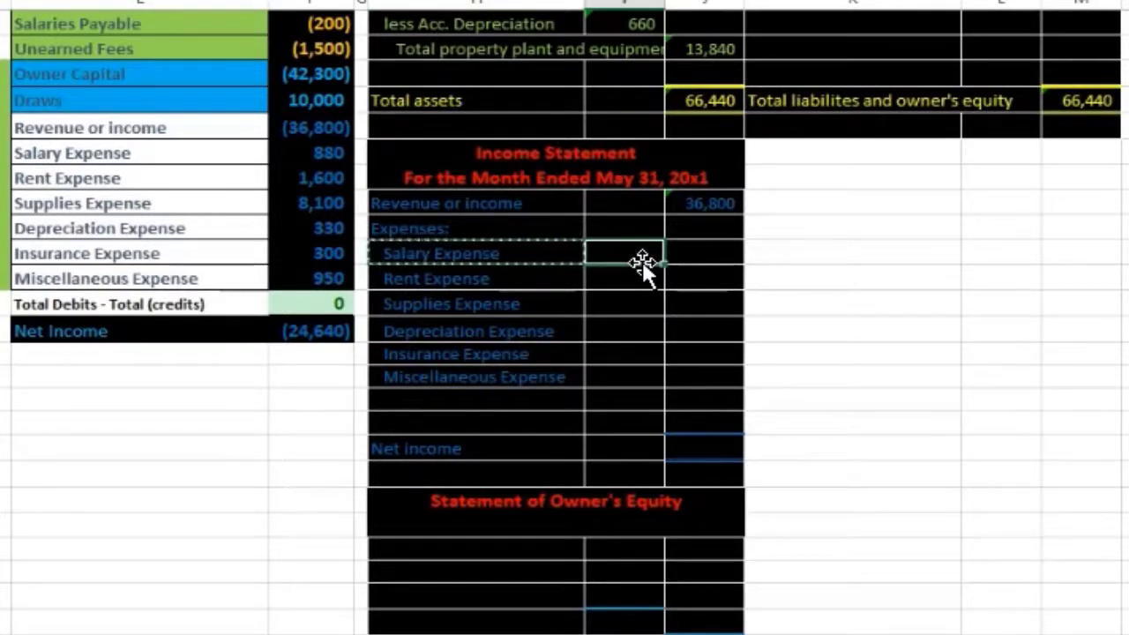
pyautogui.write('=')
pyautogui.click(316, 159)
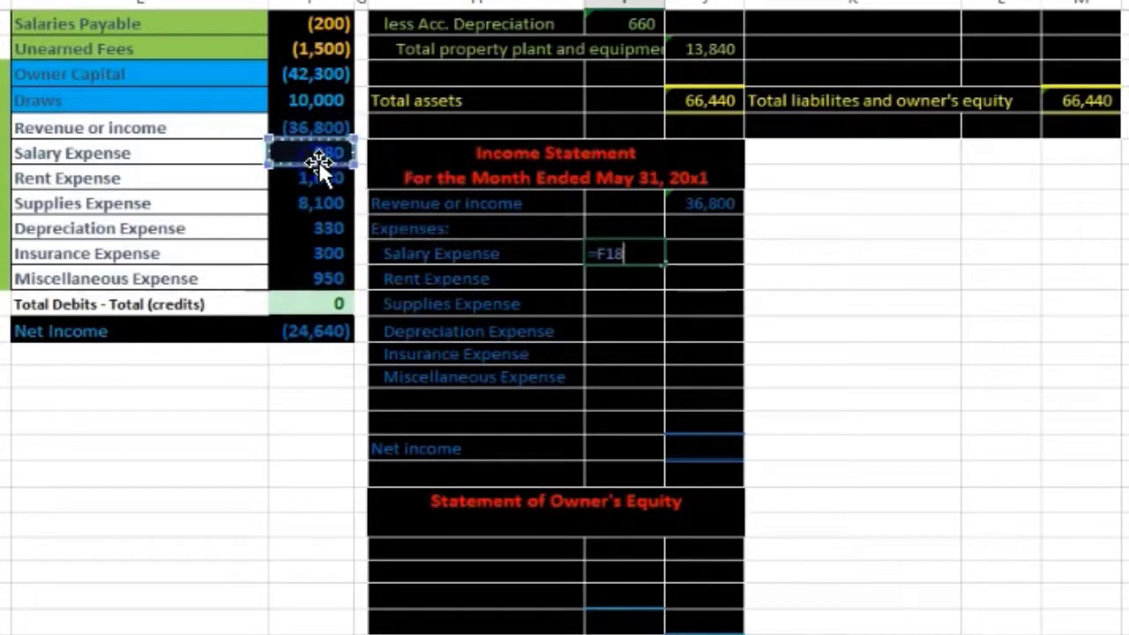
pyautogui.press('Return')
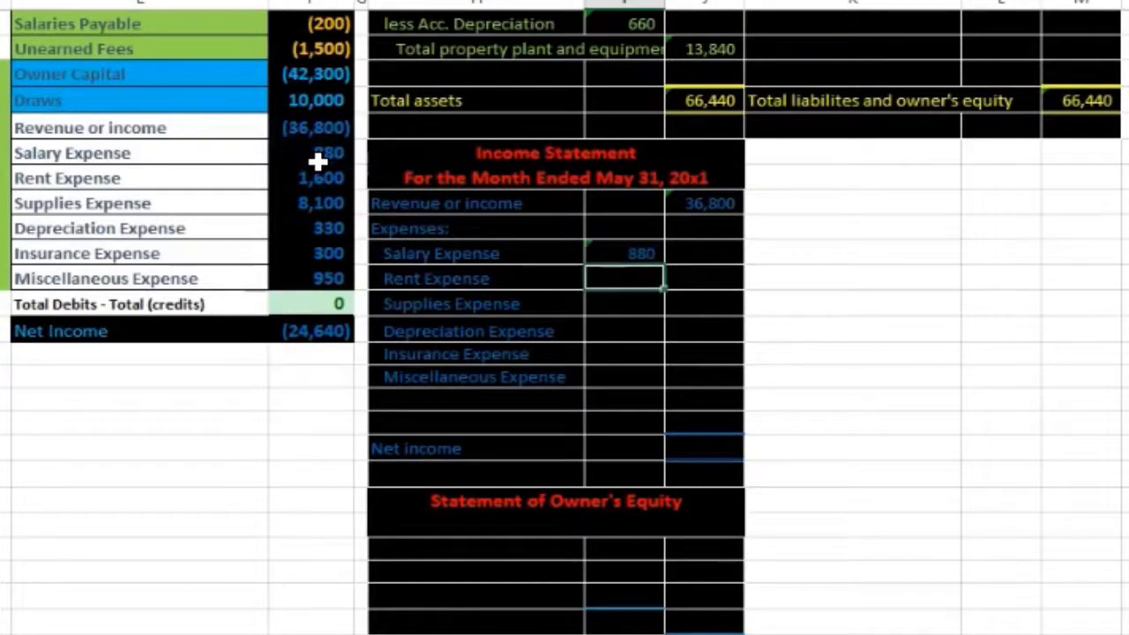
# Step: Link I23:I27 one by one to the remaining expense amounts in F19:F23, and clear those five cells again
pyautogui.write('=')
pyautogui.click(319, 178)
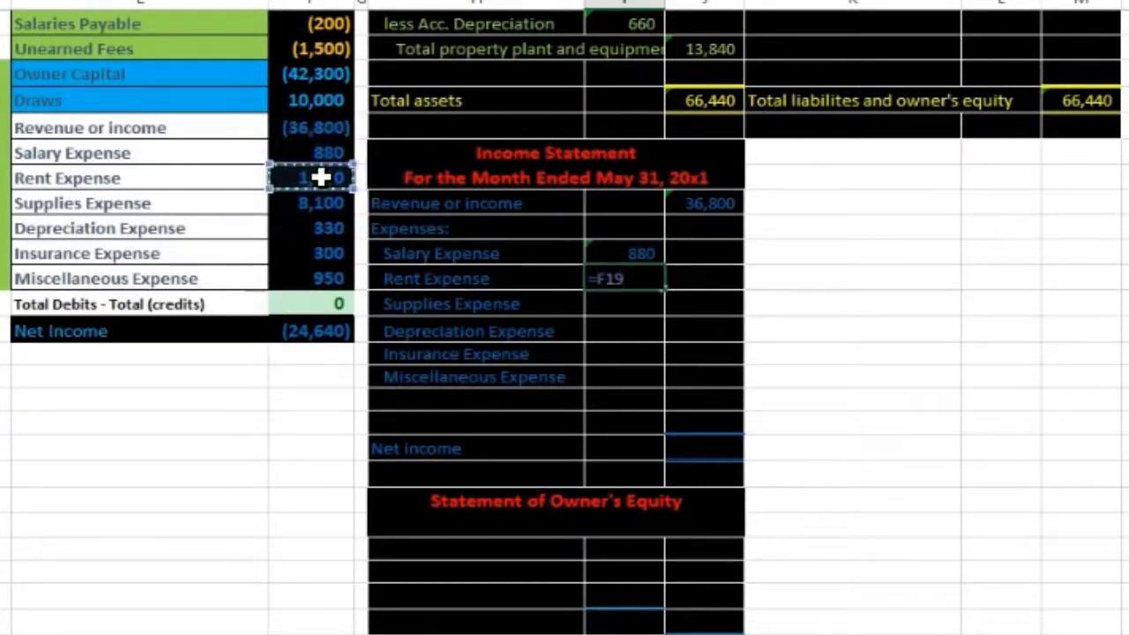
pyautogui.press('Return')
pyautogui.write('=')
pyautogui.click(306, 203)
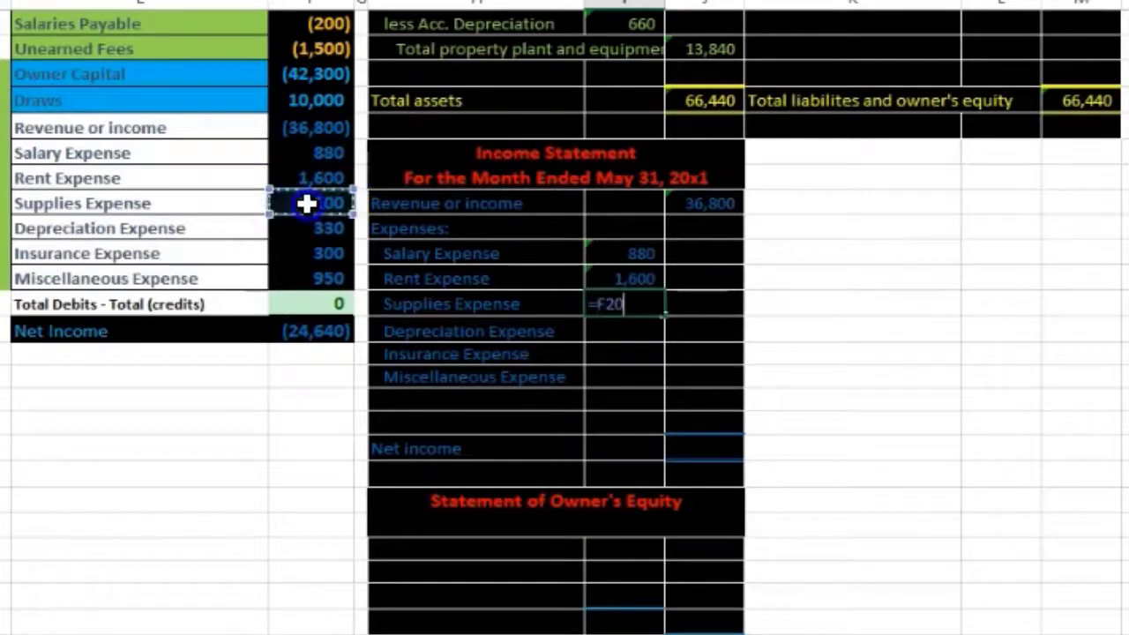
pyautogui.press('Return')
pyautogui.write('=')
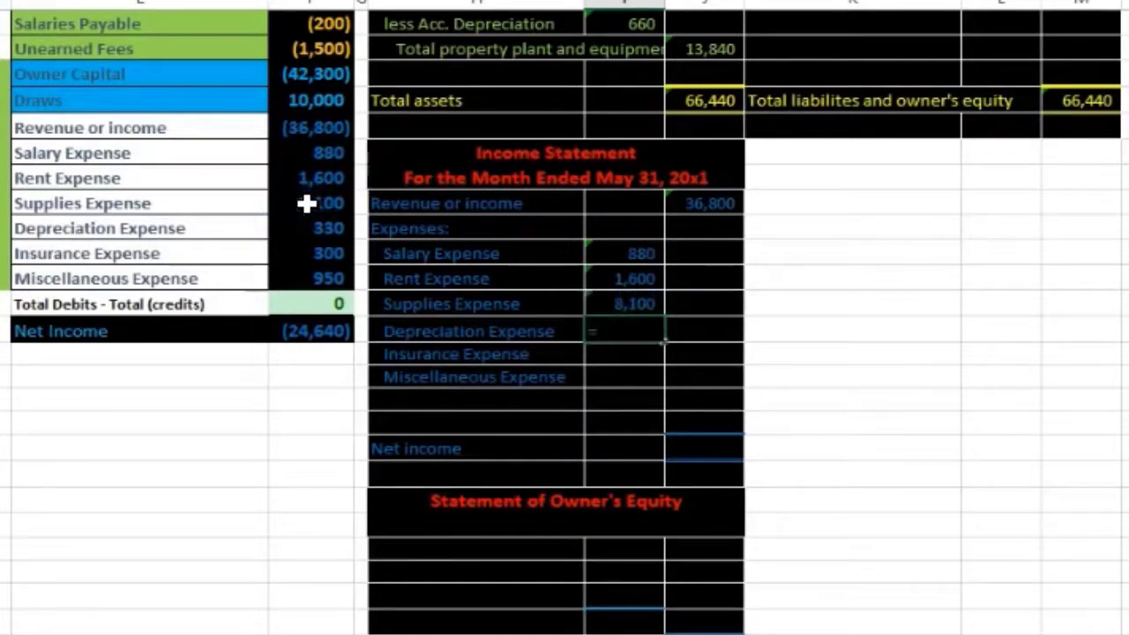
pyautogui.click(279, 227)
pyautogui.press('Return')
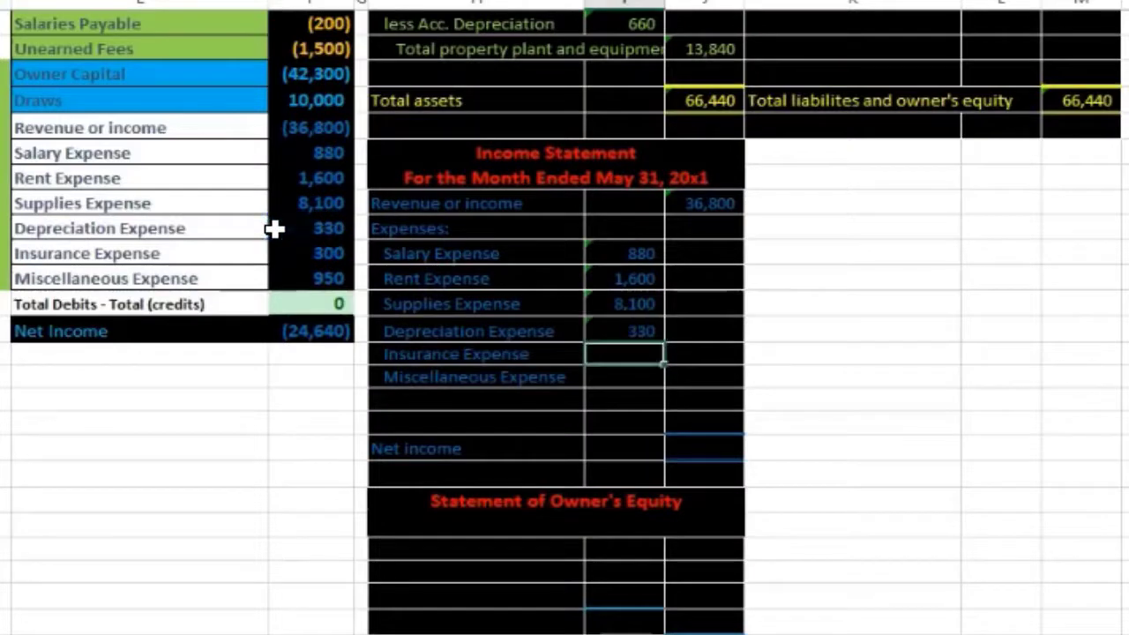
pyautogui.write('=')
pyautogui.click(303, 251)
pyautogui.press('Return')
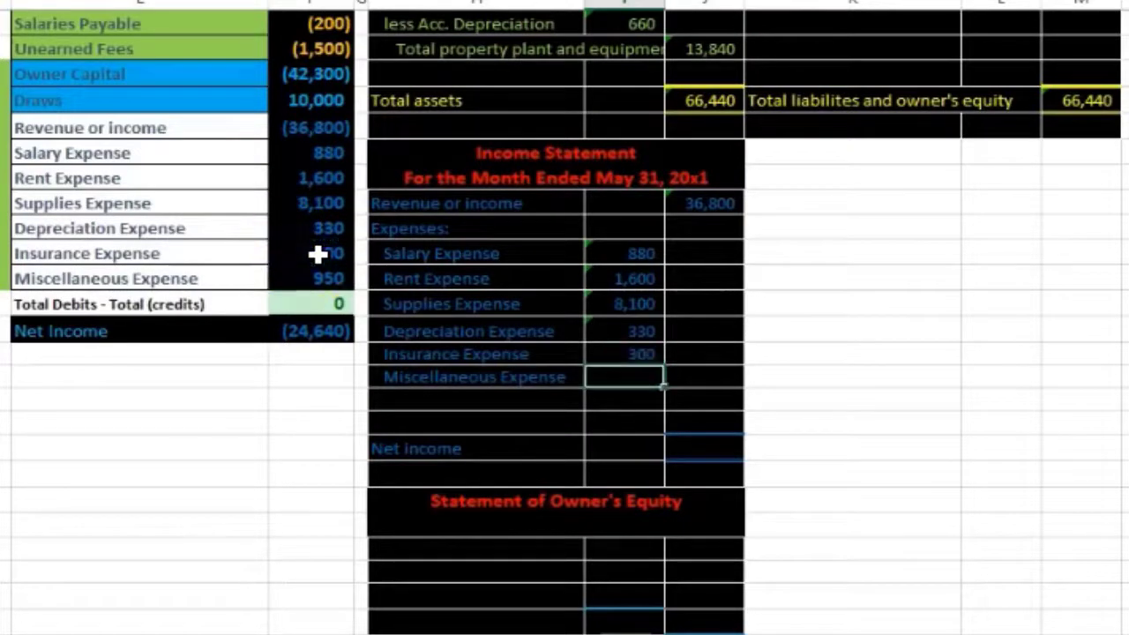
pyautogui.write('=')
pyautogui.click(319, 277)
pyautogui.press('Return')
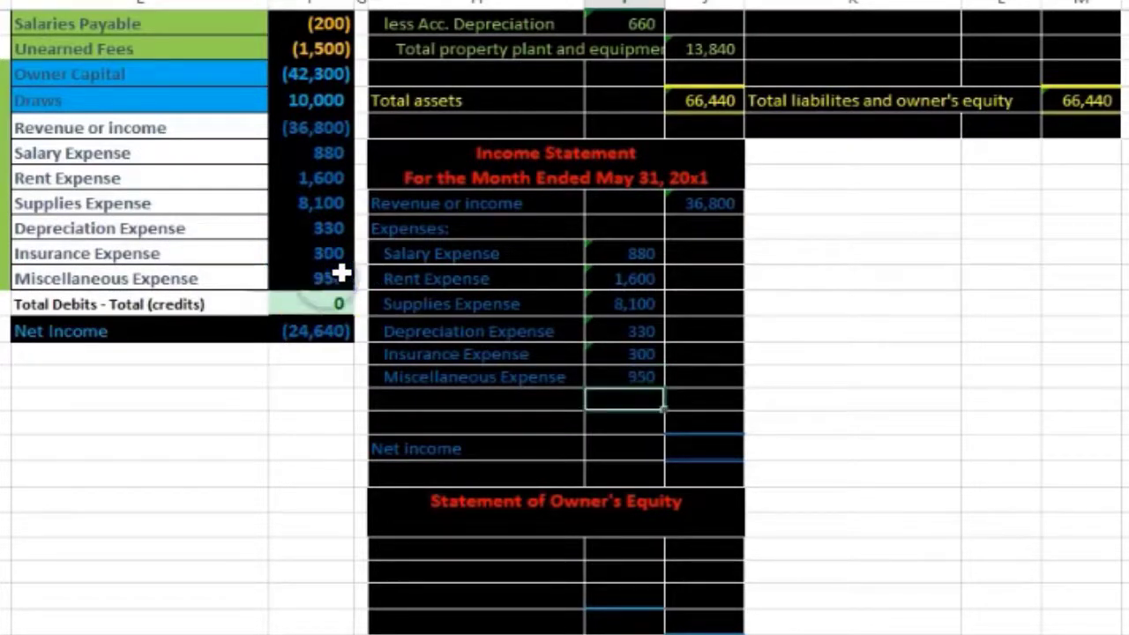
pyautogui.moveTo(628, 280); pyautogui.dragTo(621, 365)
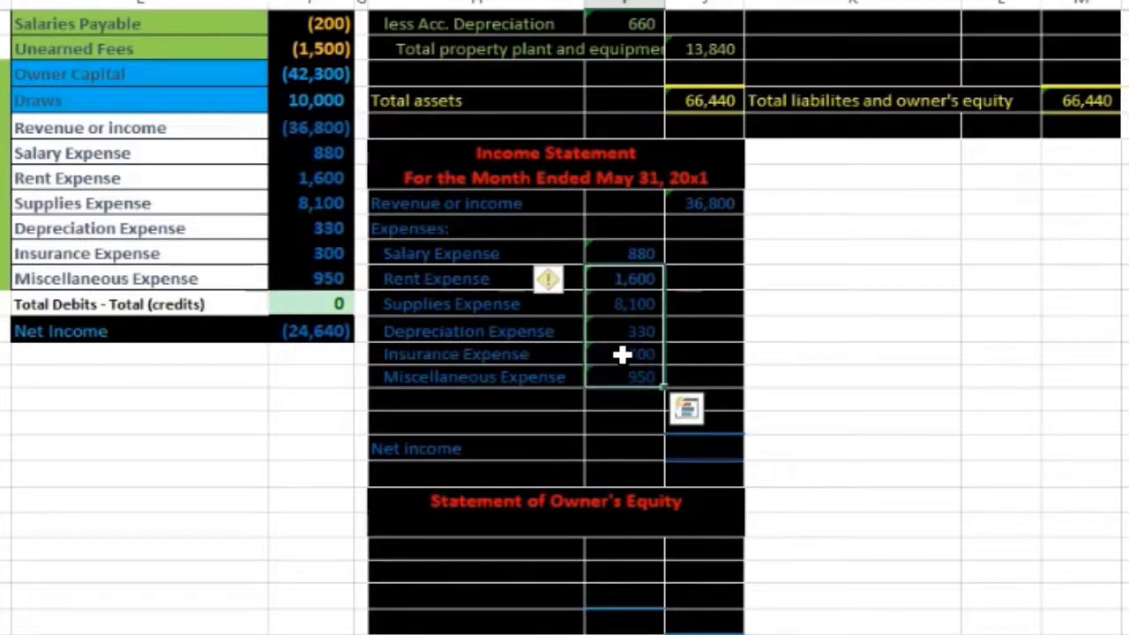
pyautogui.press('Delete')
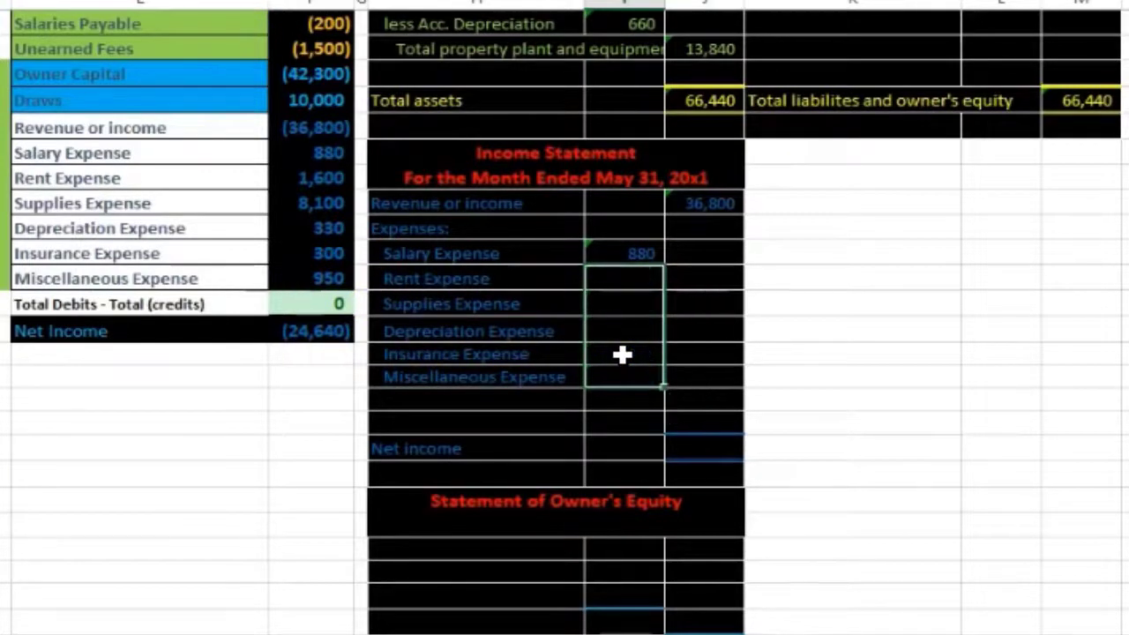
# Step: Fill the Salary Expense formula from I22 down through the Miscellaneous Expense row in I27
pyautogui.click(654, 252)
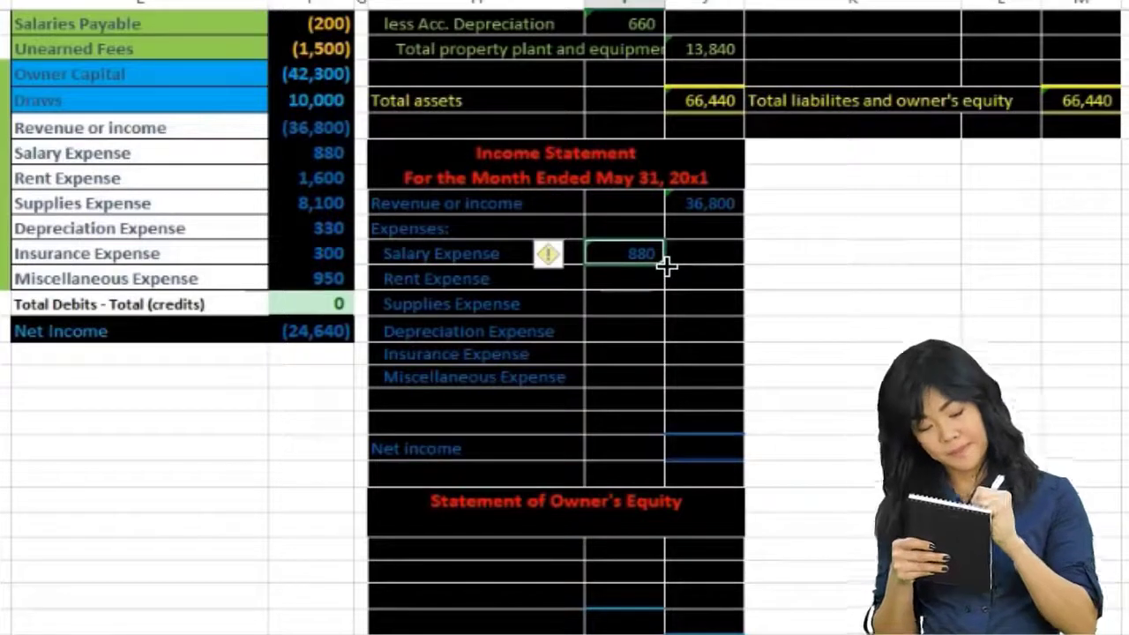
pyautogui.moveTo(665, 265); pyautogui.dragTo(669, 380)
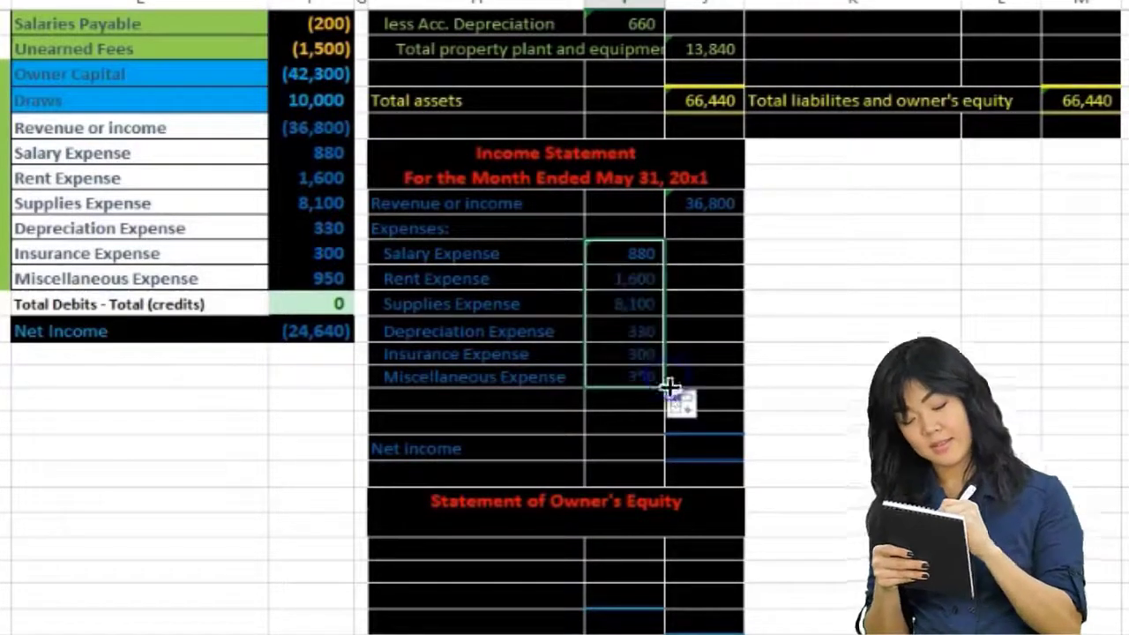
pyautogui.click(637, 420)
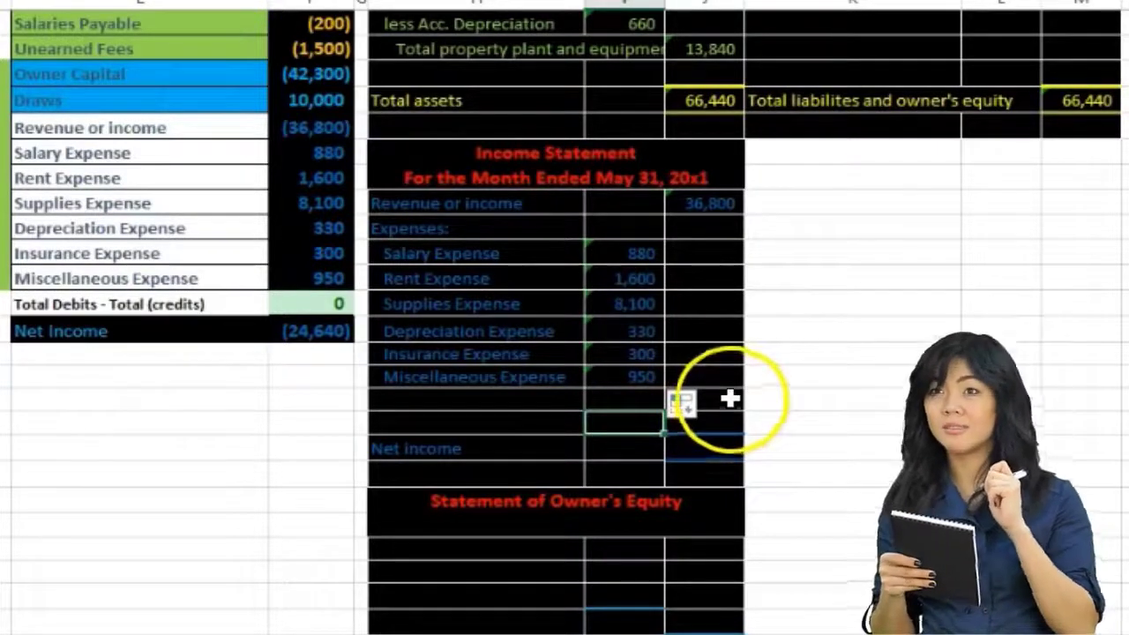
# Step: Examine the cell references in the filled formulas for Rent, Supplies and Depreciation Expense in I23:I25
pyautogui.click(635, 281)
pyautogui.doubleClick(635, 281)
pyautogui.press('Return')
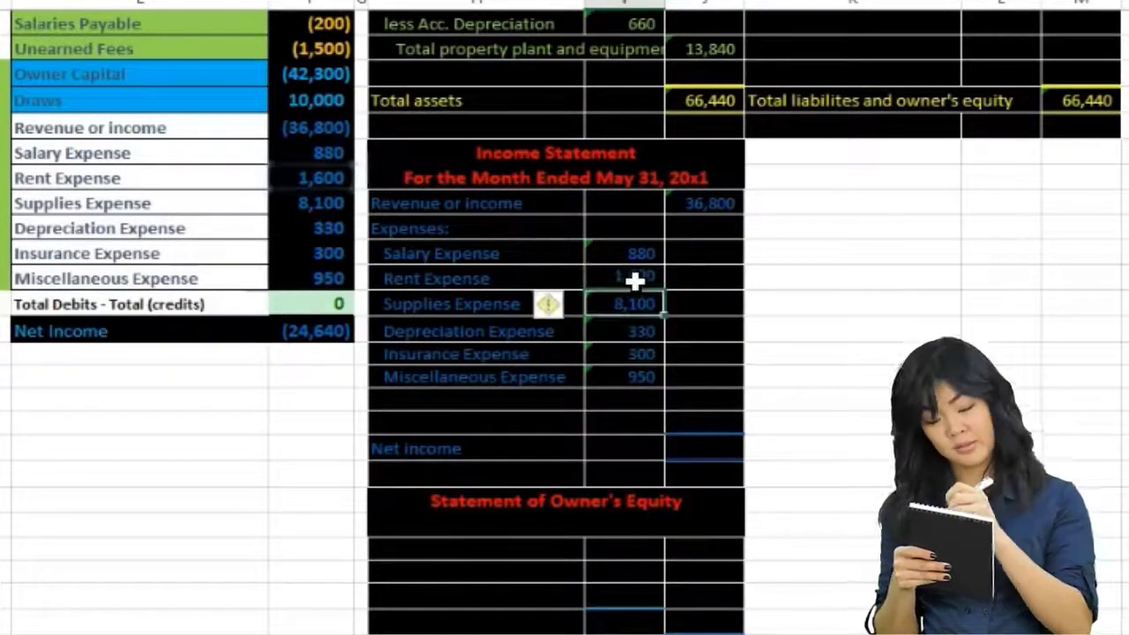
pyautogui.doubleClick(629, 304)
pyautogui.press('Return')
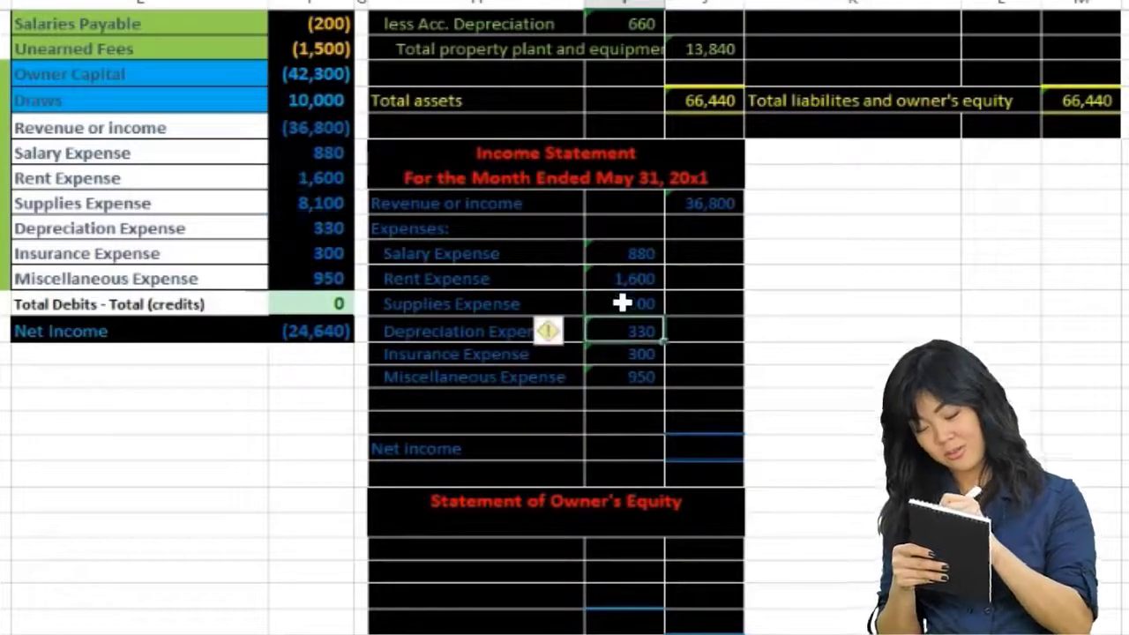
pyautogui.click(629, 333)
pyautogui.doubleClick(629, 332)
pyautogui.press('Return')
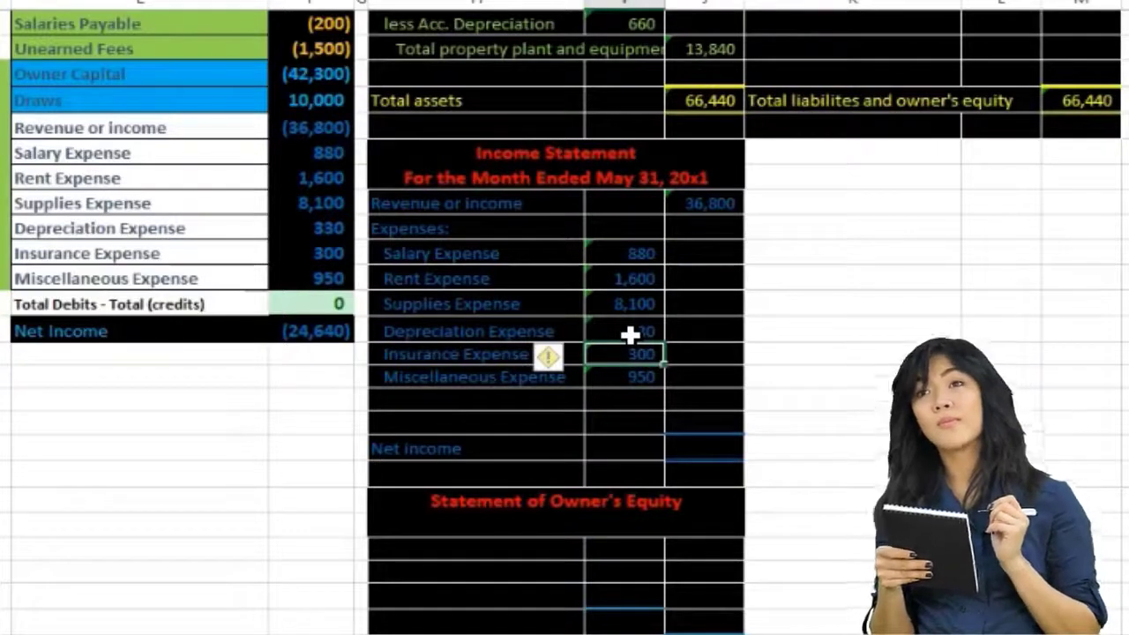
# Step: Add the label "Total Expenses" in H28, below Miscellaneous Expense
pyautogui.click(496, 403)
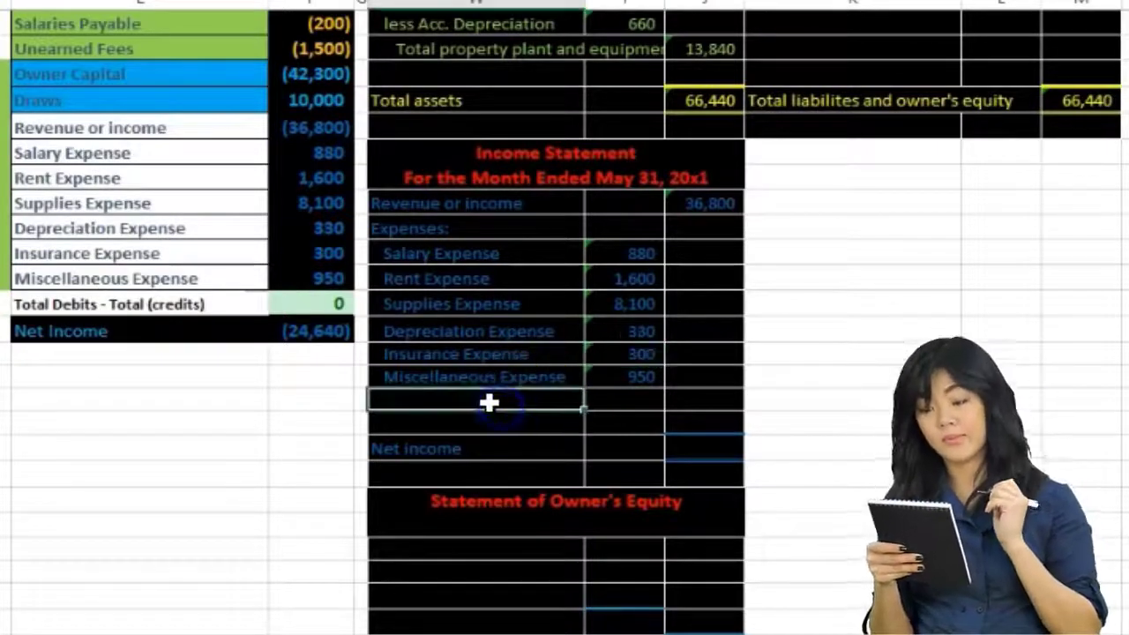
pyautogui.write('Total Ex')
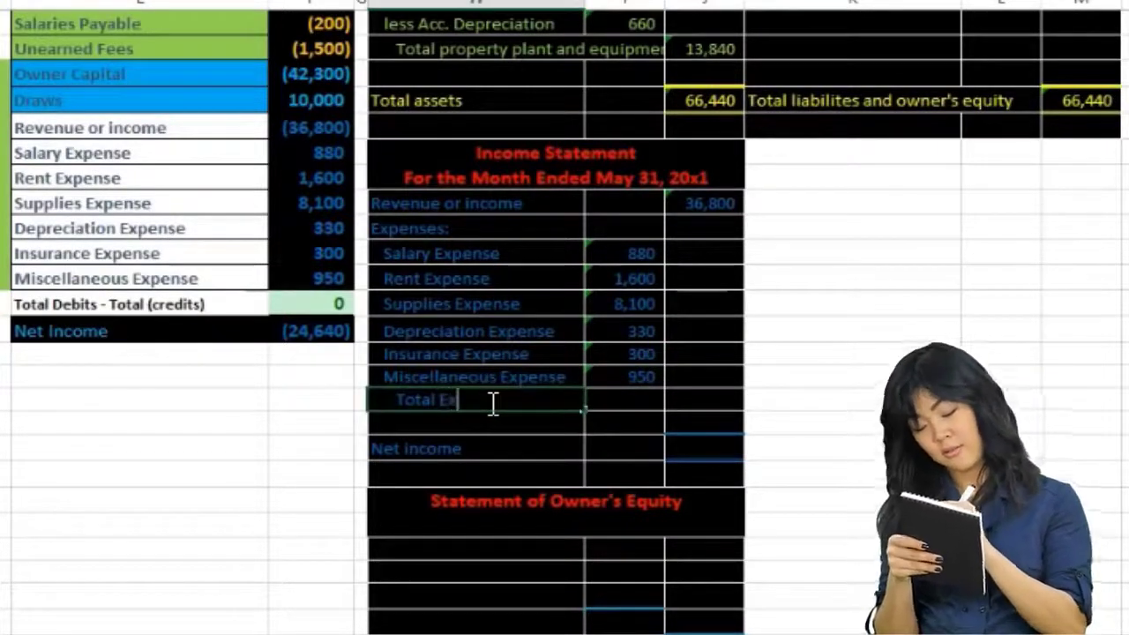
pyautogui.write('penses')
pyautogui.press('Return')
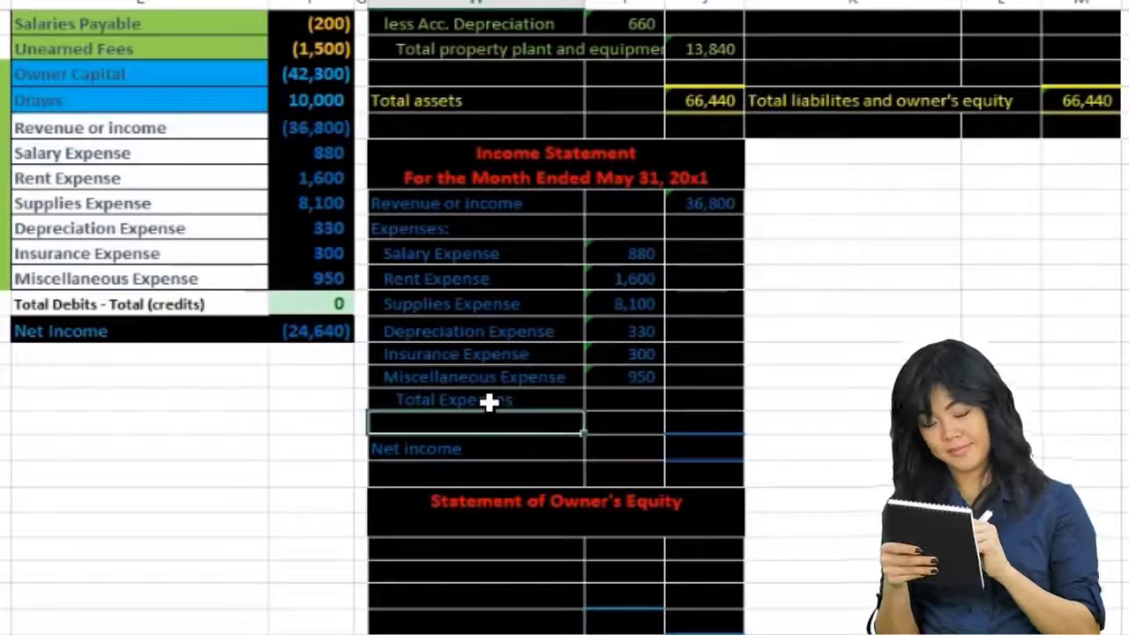
# Step: Remove the indent from the Total Expenses label in H28 and indent it again by two levels
pyautogui.click(487, 400)
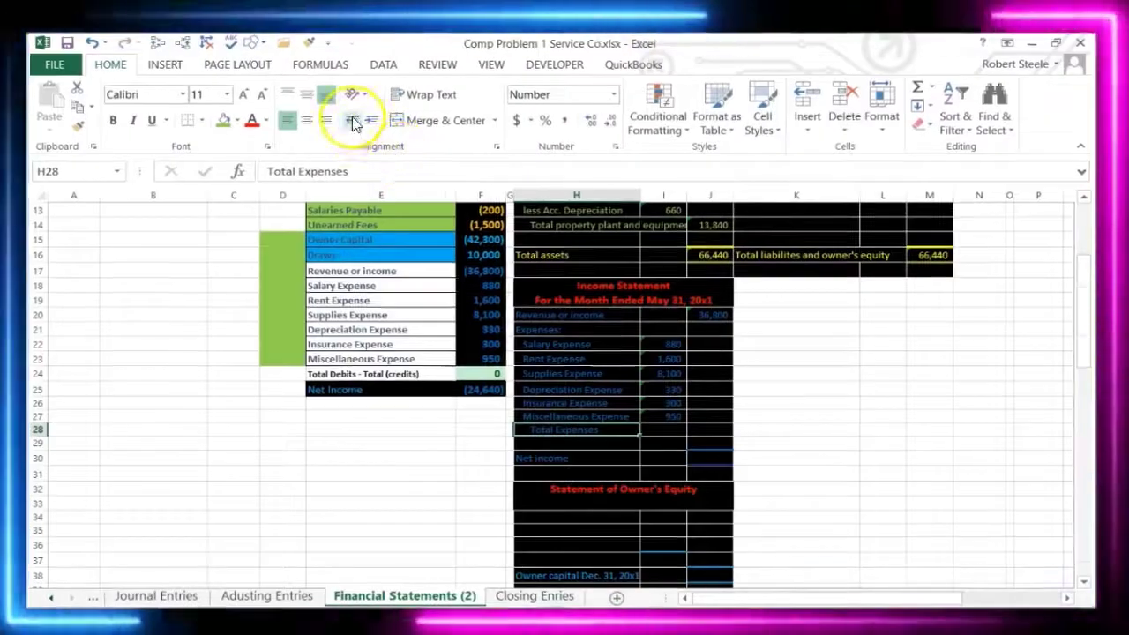
pyautogui.click(352, 120)
pyautogui.click(372, 120)
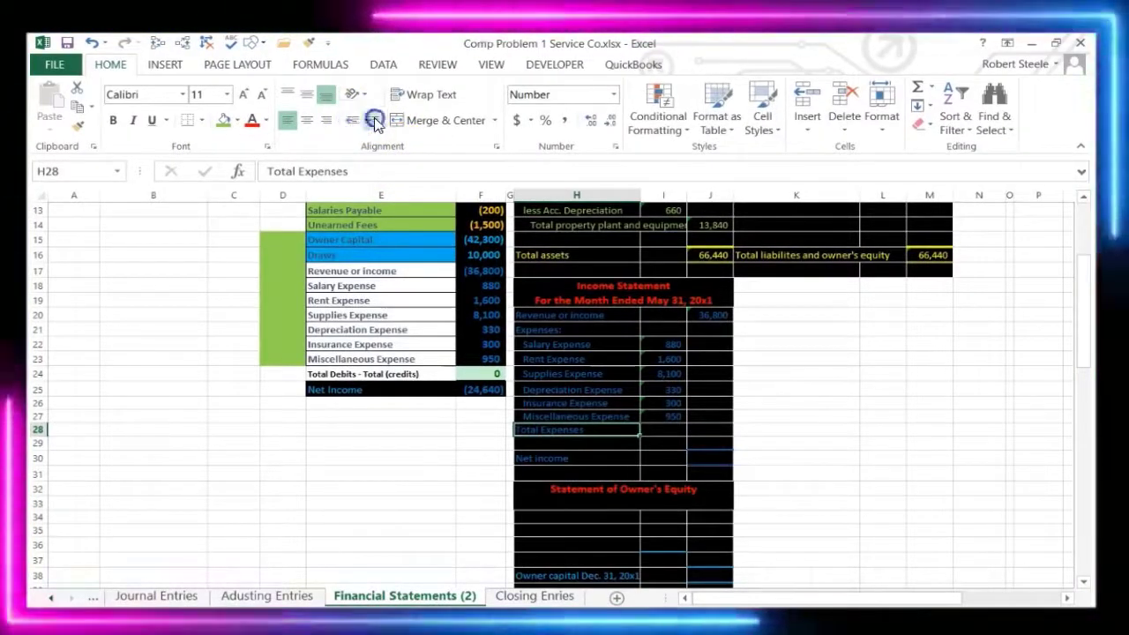
# Step: Total the expense amounts in J28 with a SUM of I22:I27, and select that range to check the sum
pyautogui.click(719, 433)
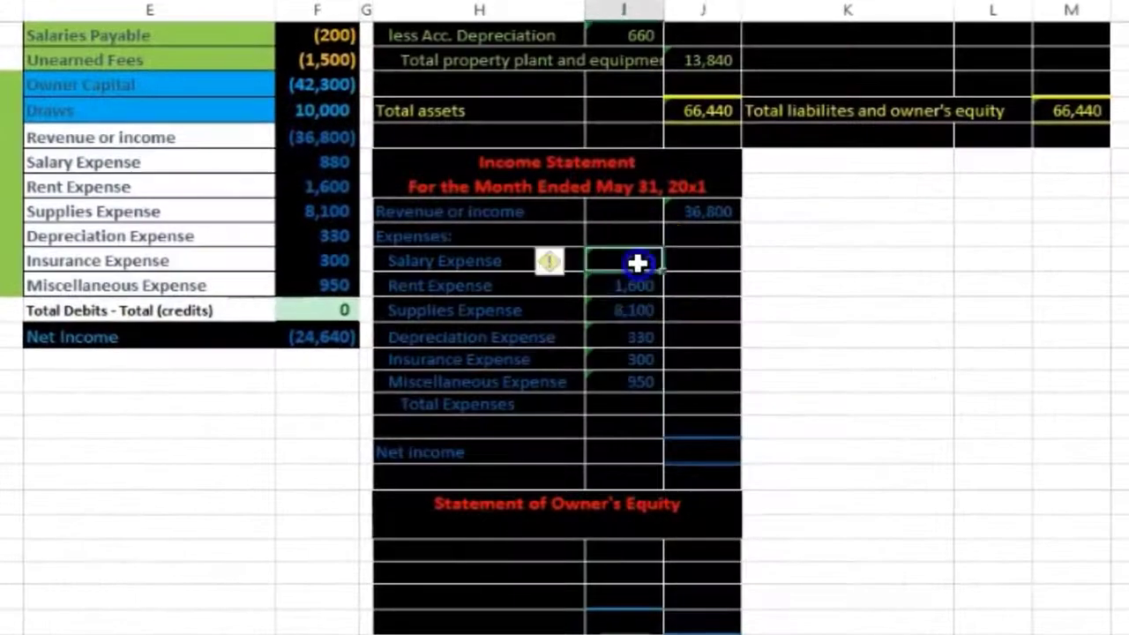
pyautogui.click(719, 402)
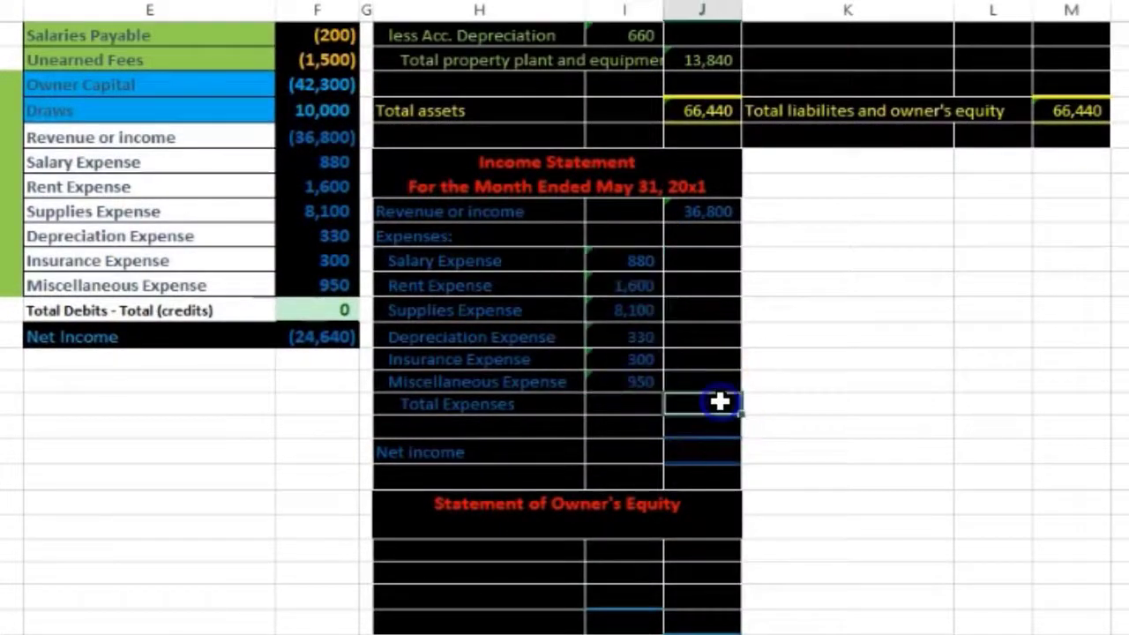
pyautogui.write('=sum(')
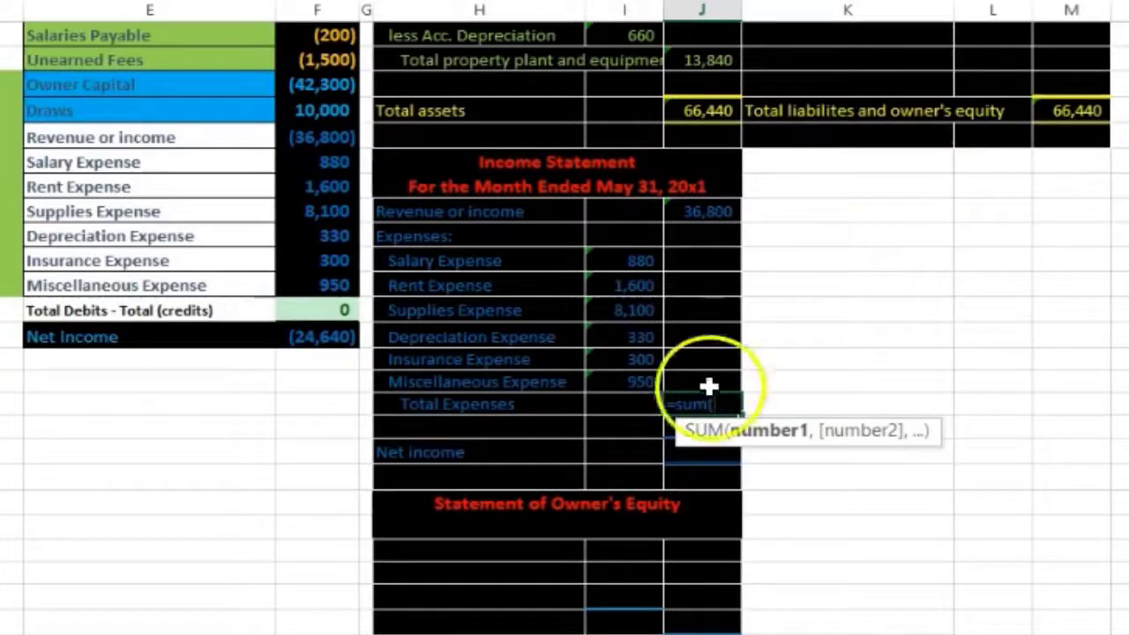
pyautogui.moveTo(624, 257); pyautogui.dragTo(632, 363)
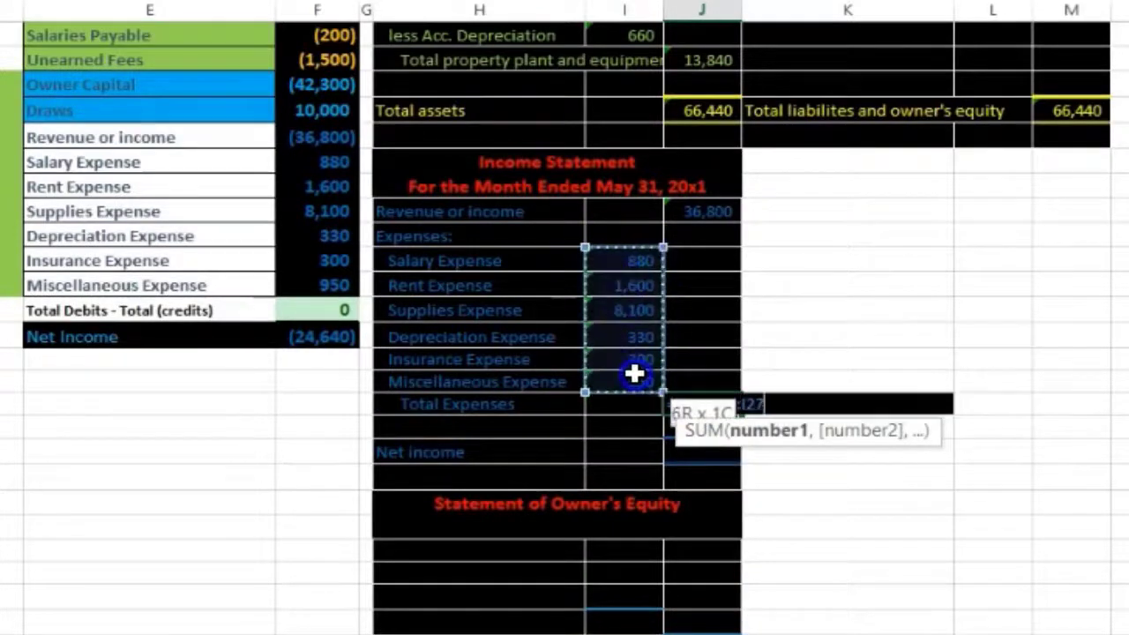
pyautogui.press('Return')
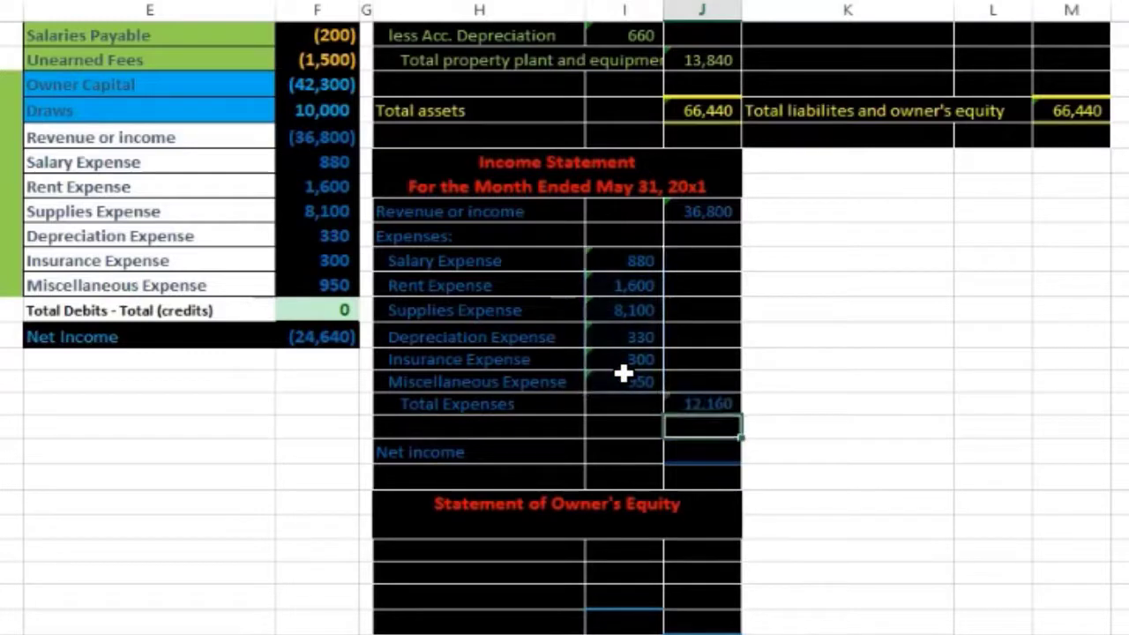
pyautogui.moveTo(615, 262); pyautogui.dragTo(622, 340)
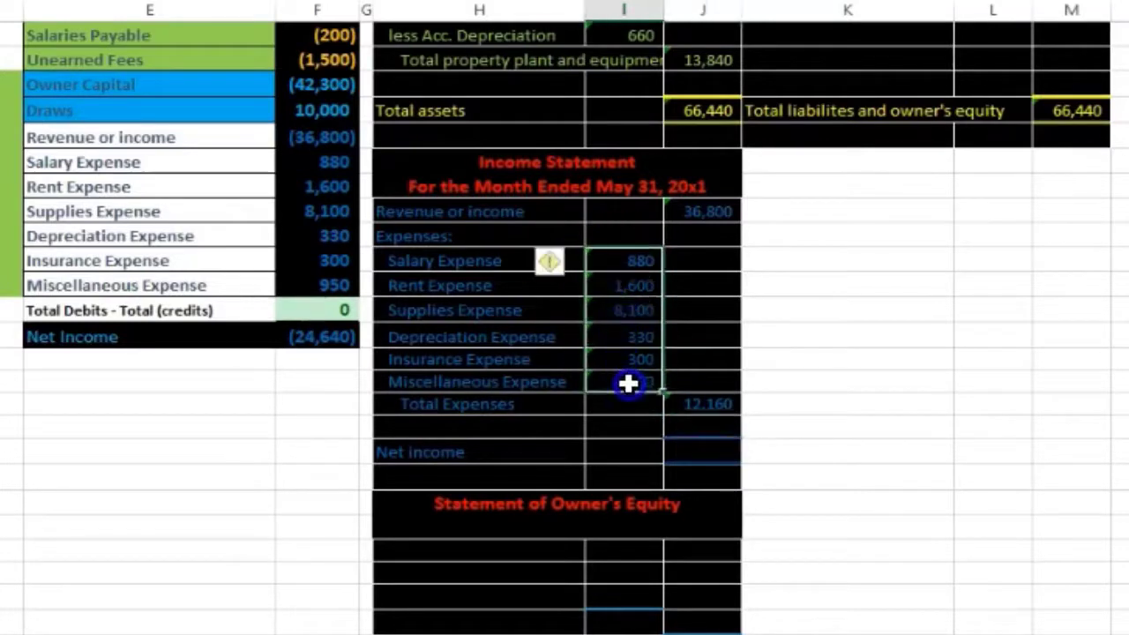
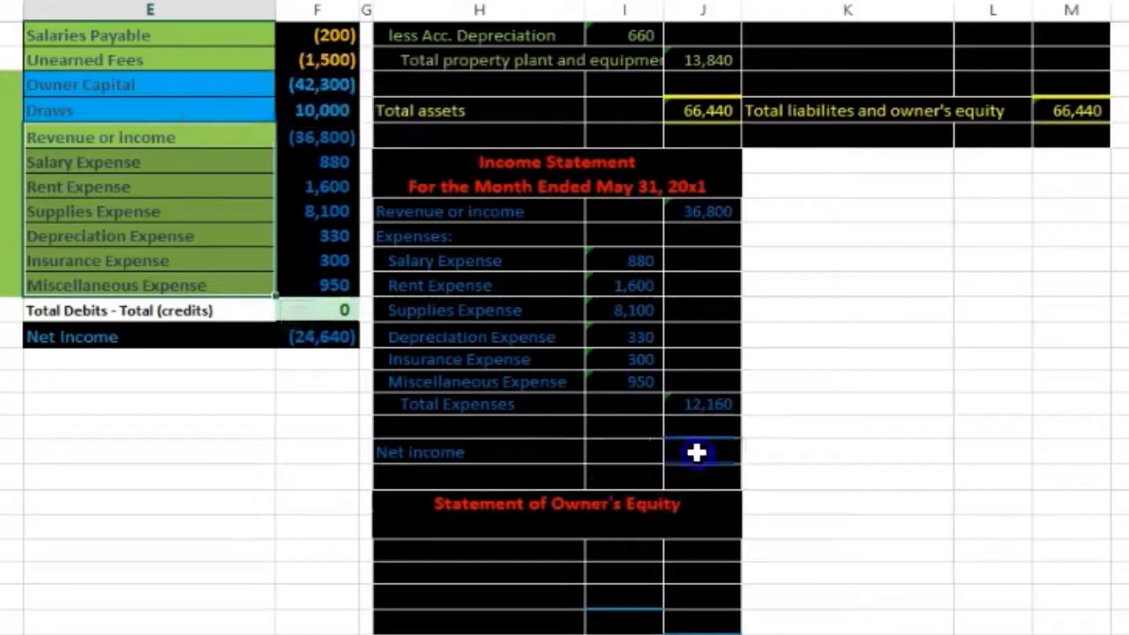
# Step: Calculate net income in J30 with the formula =J20-J28, and select F17:F23 to compare it with the trial balance
pyautogui.click(696, 453)
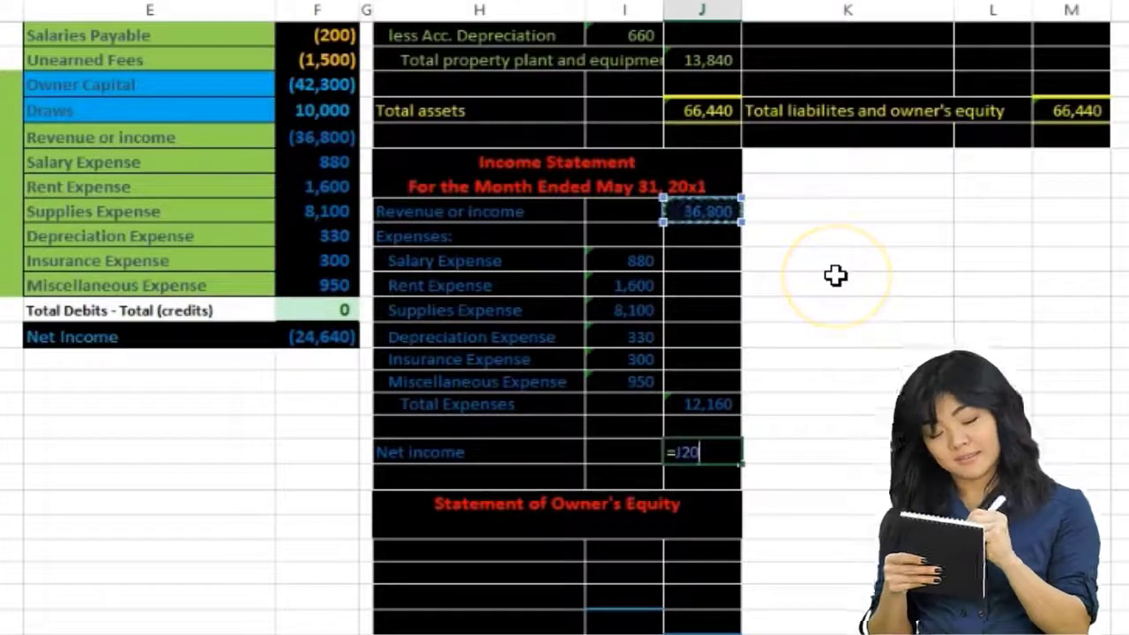
pyautogui.click(710, 403)
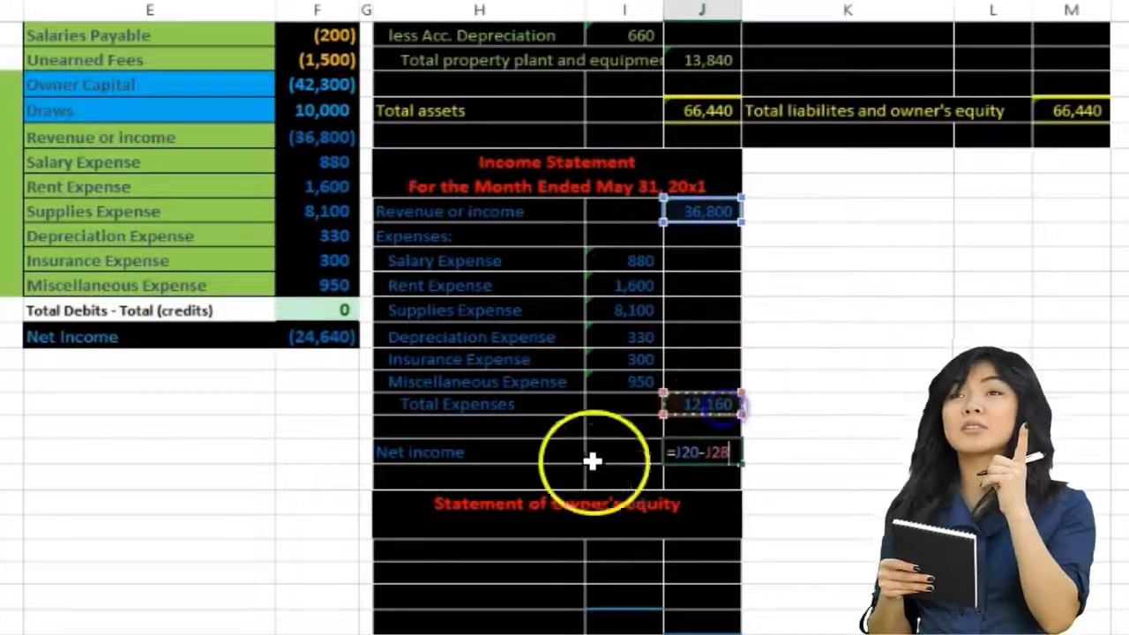
pyautogui.press('Return')
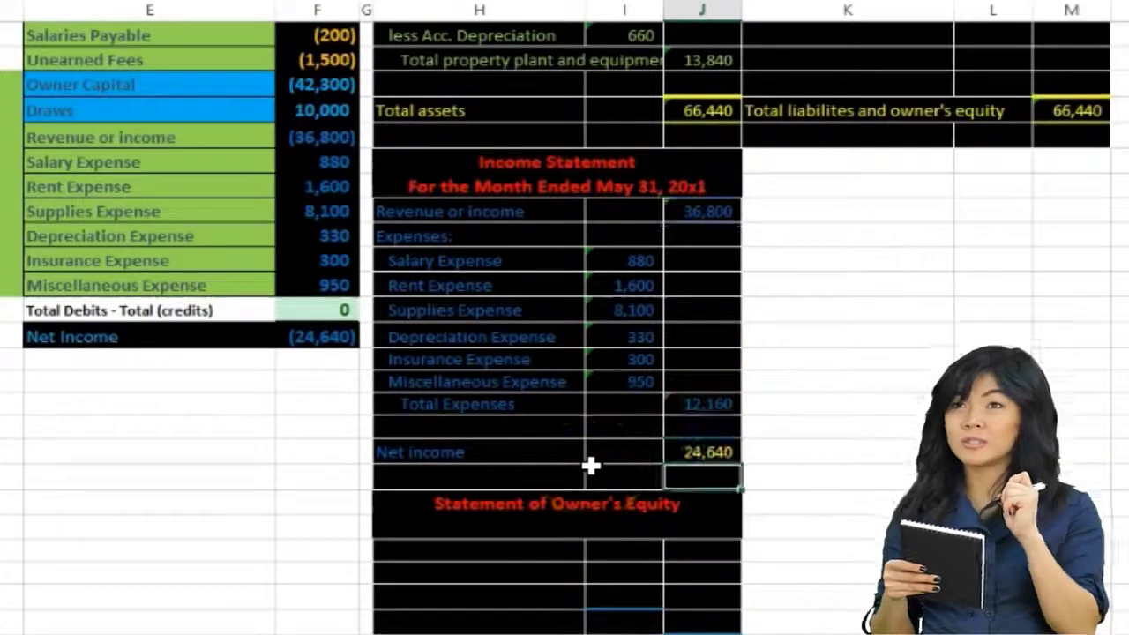
pyautogui.click(723, 453)
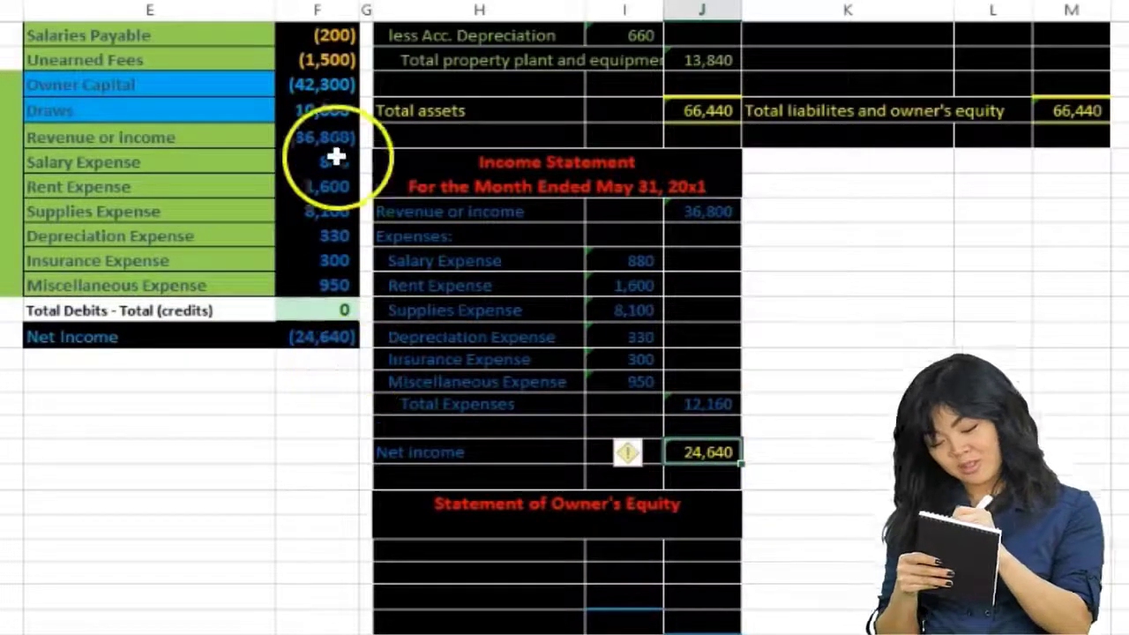
pyautogui.moveTo(328, 136); pyautogui.dragTo(330, 285)
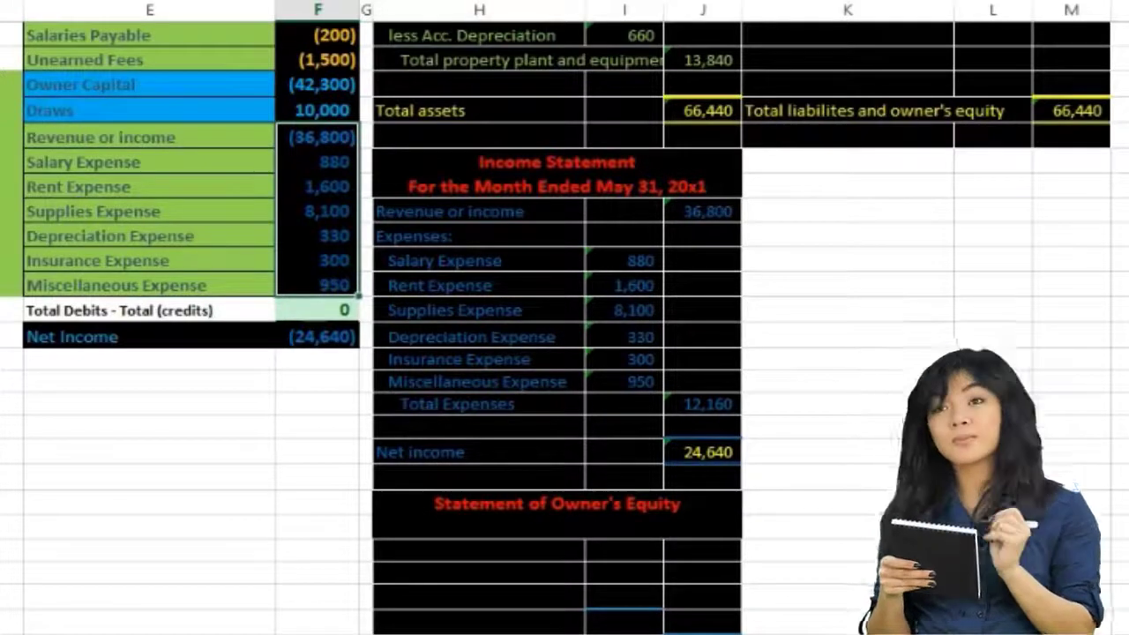
# Step: Examine how the trial balance equity, revenue and expense accounts F15:F23 relate to net income in J30 and the balance sheet's Owner Capital
pyautogui.click(751, 454)
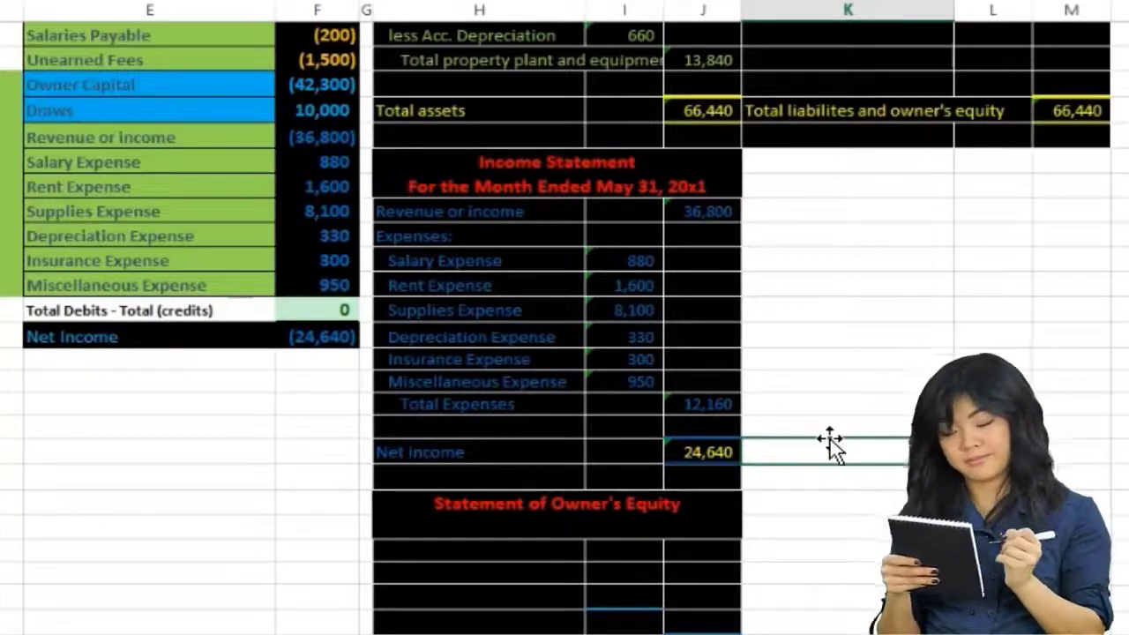
pyautogui.moveTo(13, 81); pyautogui.dragTo(10, 286)
pyautogui.scroll(1, 867, 345)
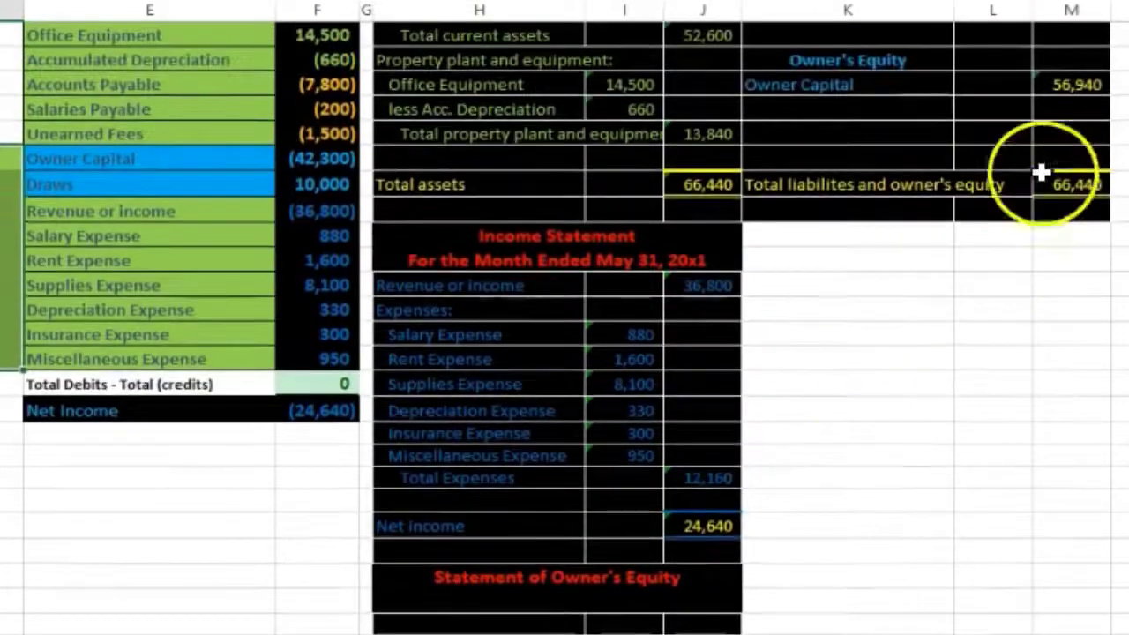
pyautogui.click(1081, 89)
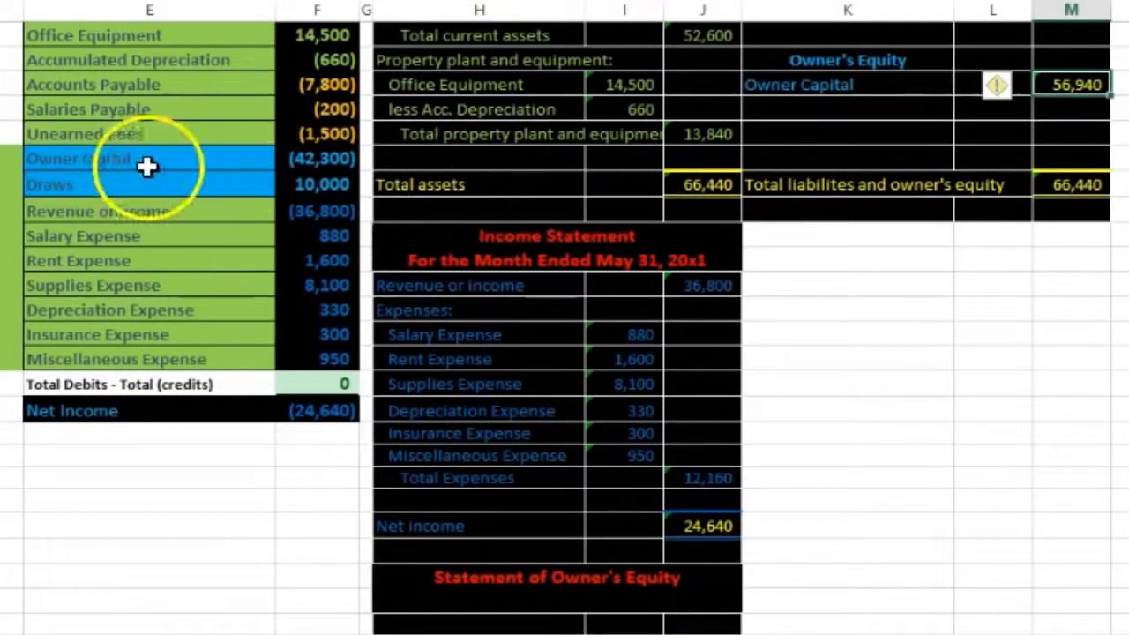
pyautogui.moveTo(146, 161)
pyautogui.mouseDown()
pyautogui.moveTo(247, 159)
pyautogui.moveTo(299, 180)
pyautogui.mouseUp()
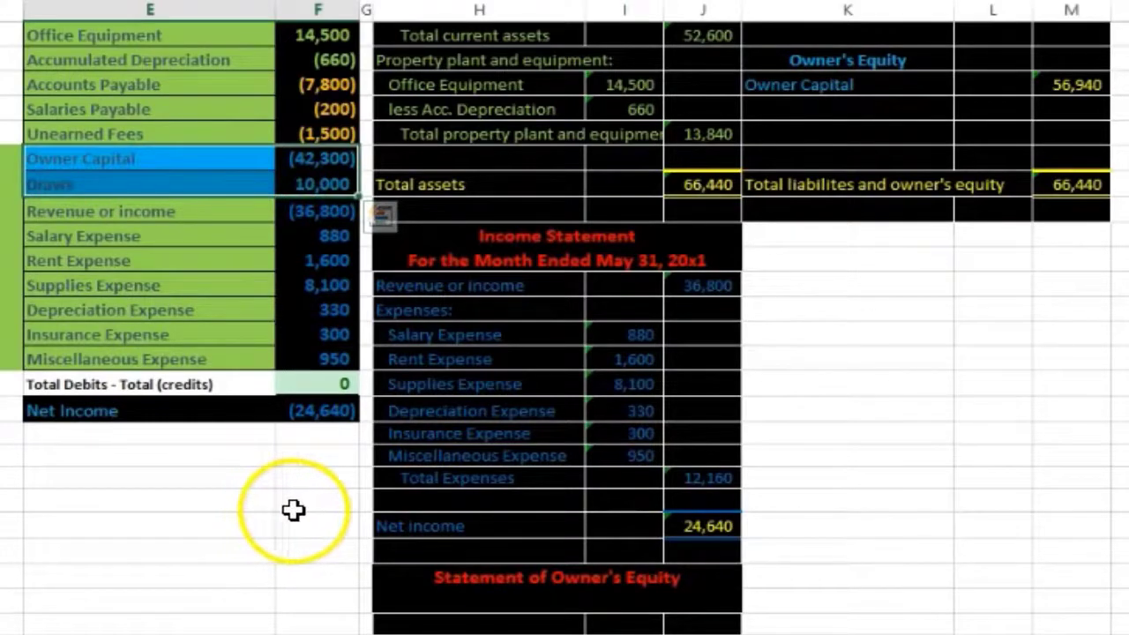
pyautogui.click(716, 528)
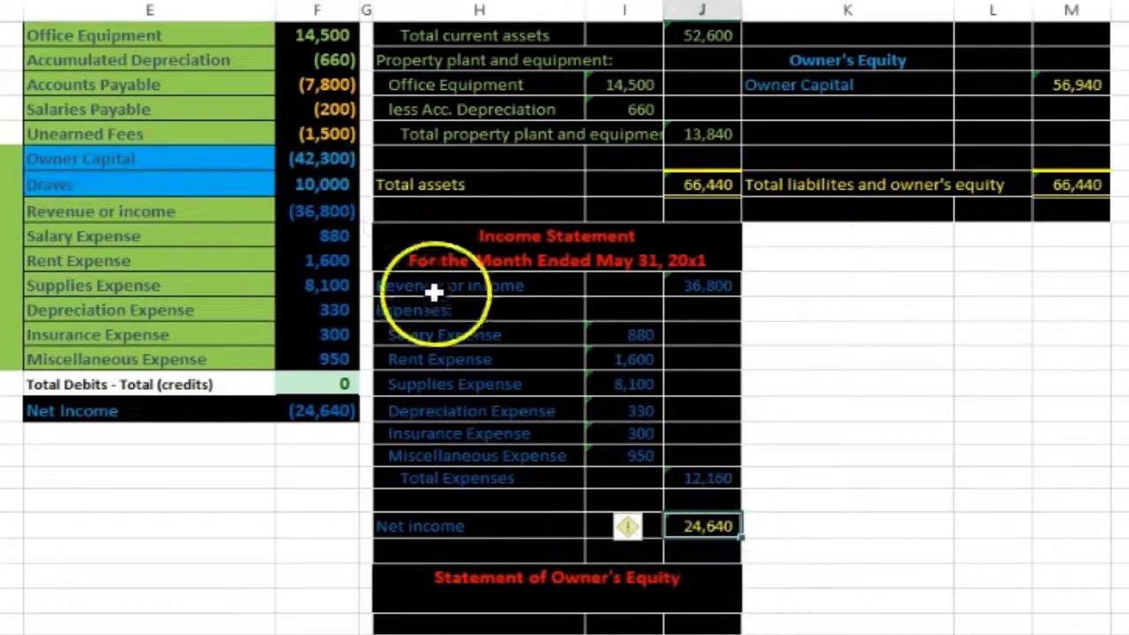
pyautogui.moveTo(319, 159); pyautogui.dragTo(318, 336)
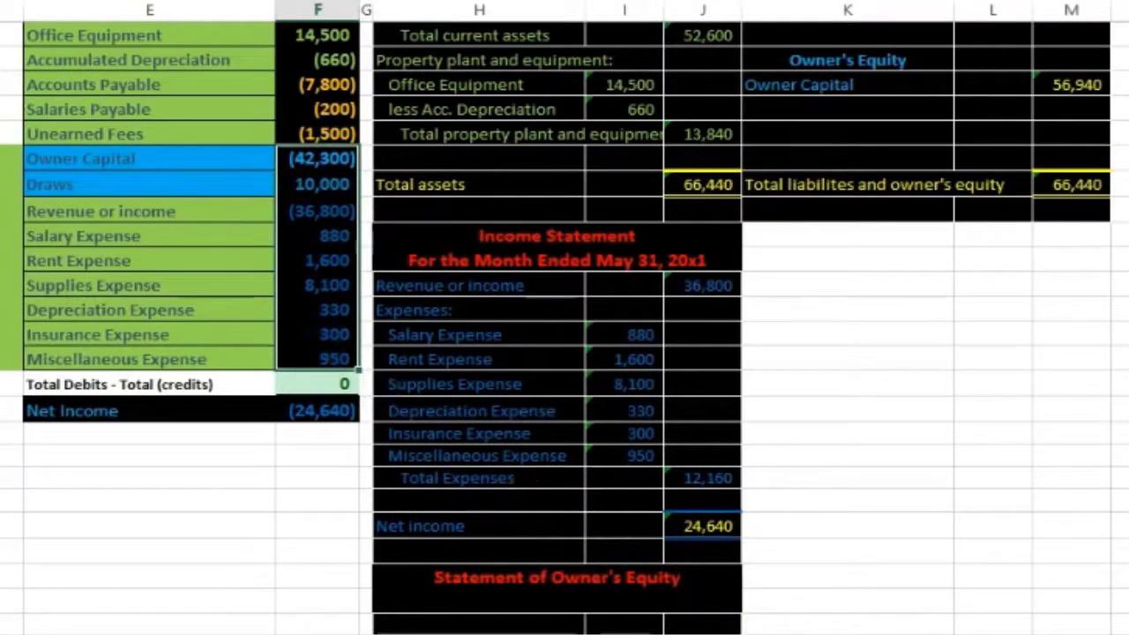
pyautogui.click(1107, 91)
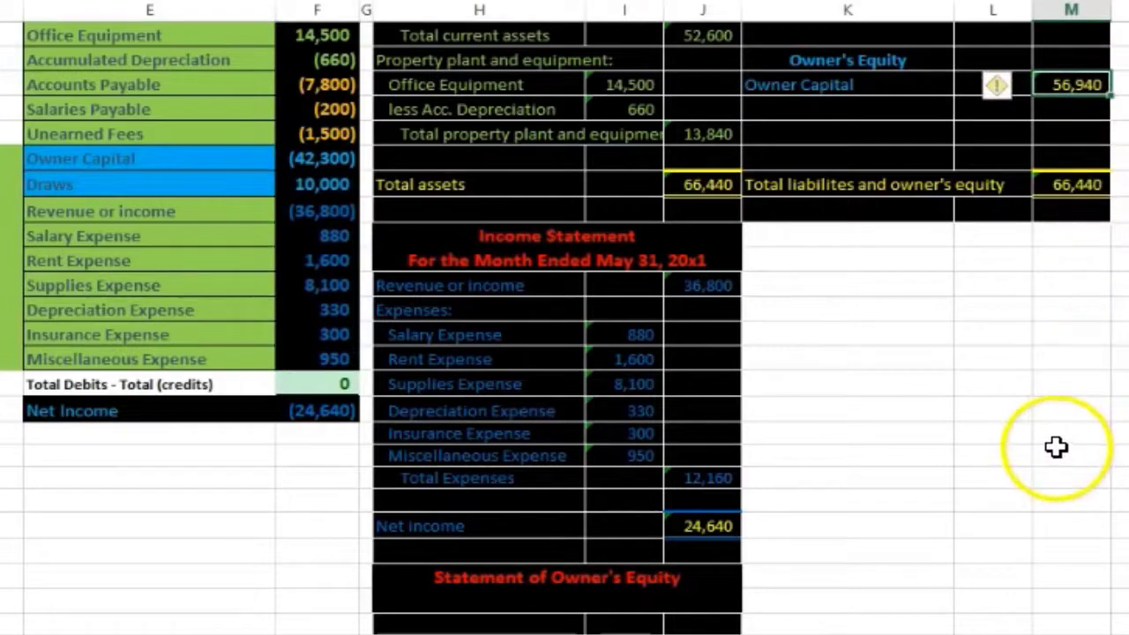
# Step: Copy the "For the Month Ended May 31, 20x1" line from the Income Statement heading to below the Statement of Owner's Equity title
pyautogui.scroll(-1, 1053, 445)
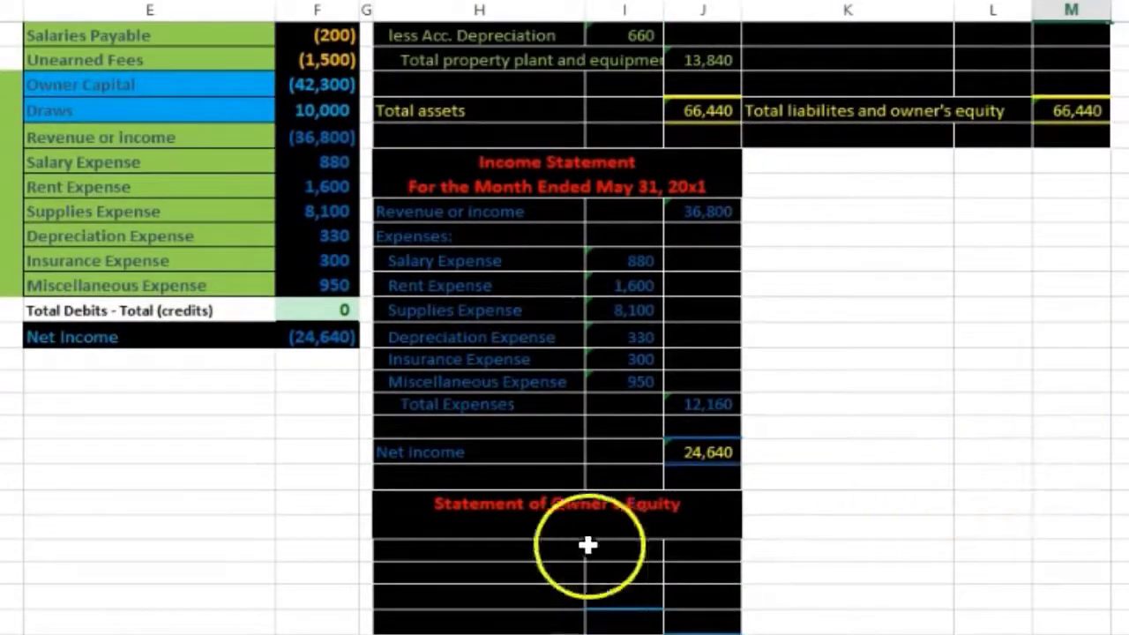
pyautogui.click(494, 183)
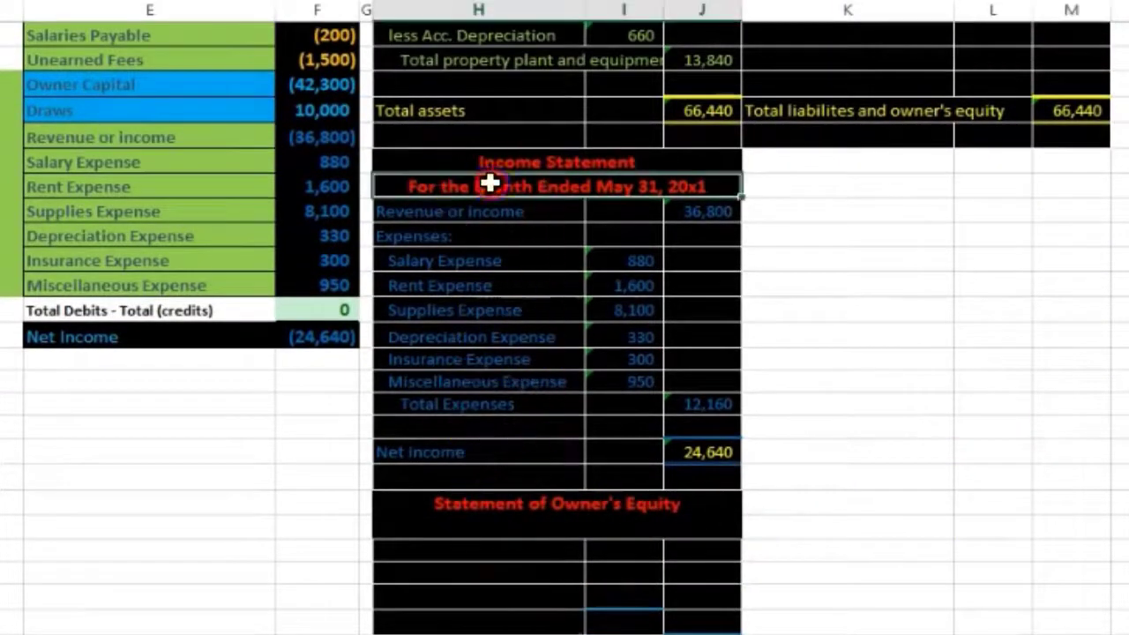
pyautogui.rightClick(494, 184)
pyautogui.click(543, 209)
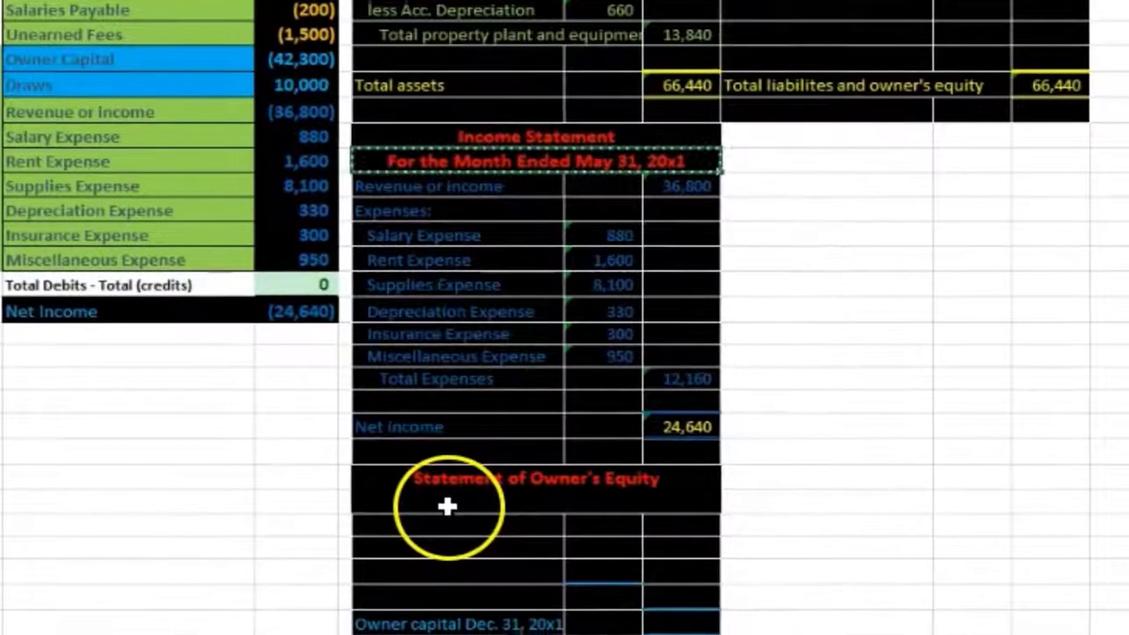
pyautogui.rightClick(468, 533)
pyautogui.click(550, 50)
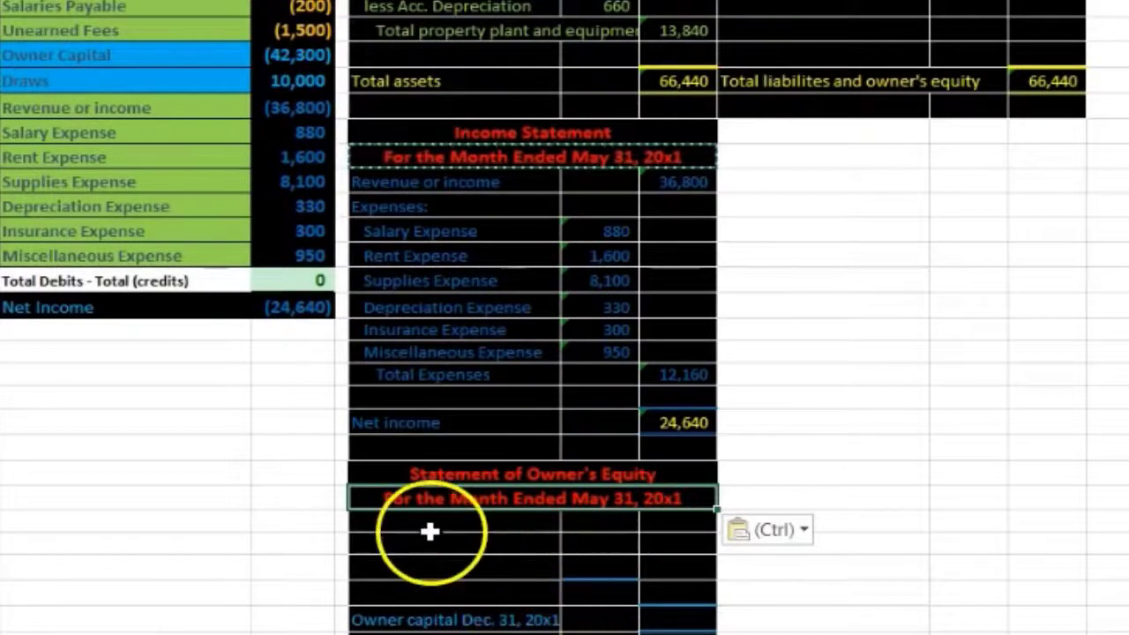
# Step: Copy the Owner Capital label from the trial balance and paste it as values into H34, the statement's first row
pyautogui.rightClick(88, 56)
pyautogui.click(113, 113)
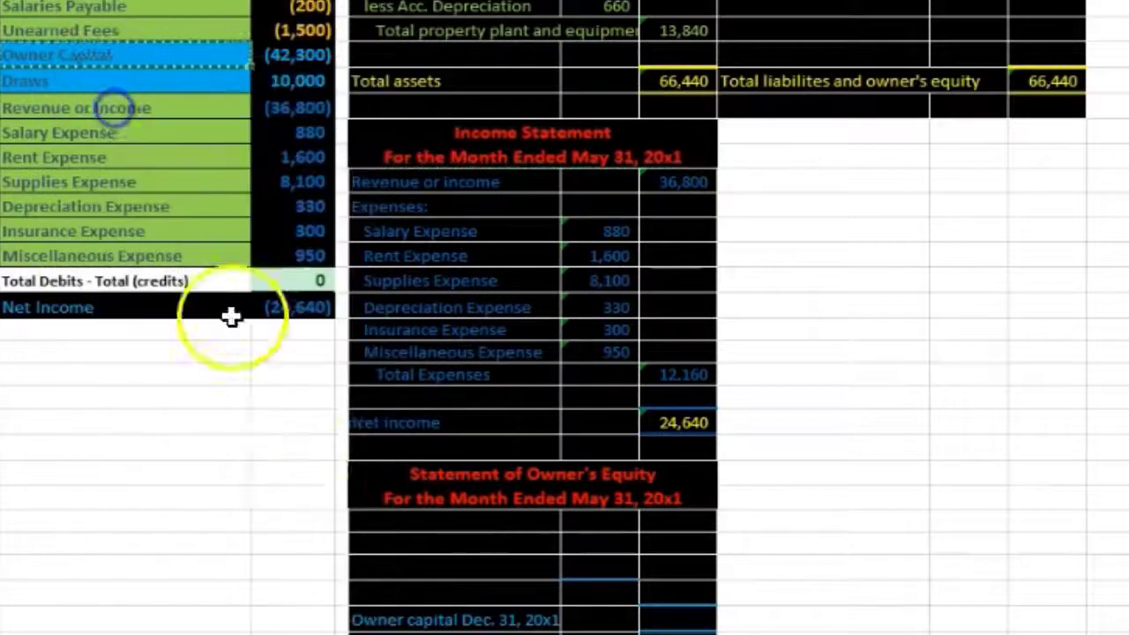
pyautogui.rightClick(379, 529)
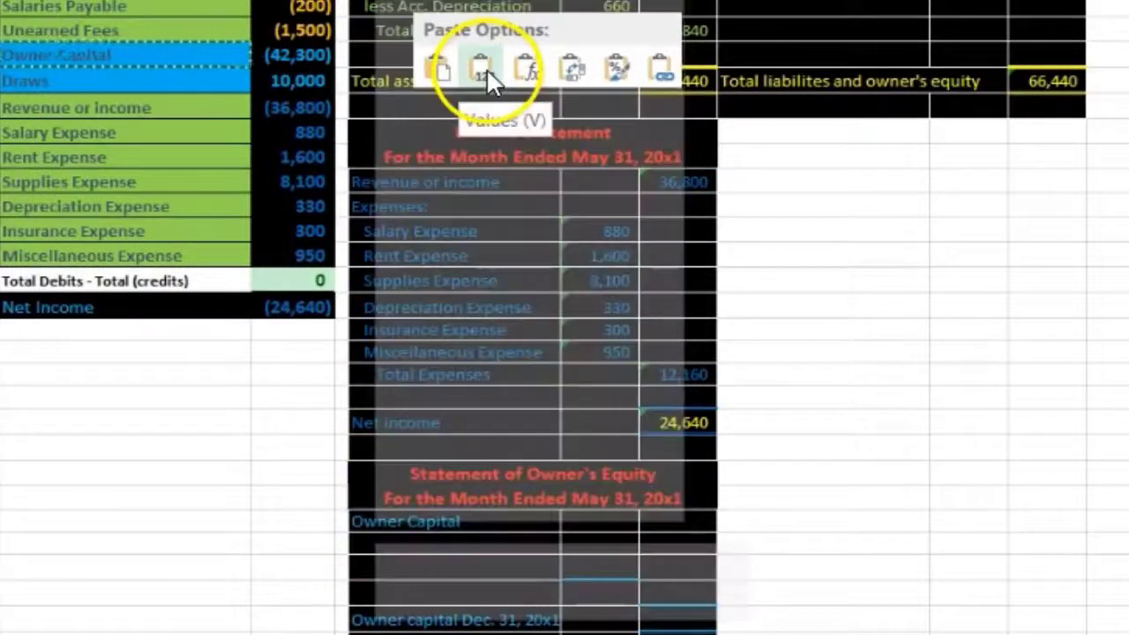
pyautogui.click(486, 68)
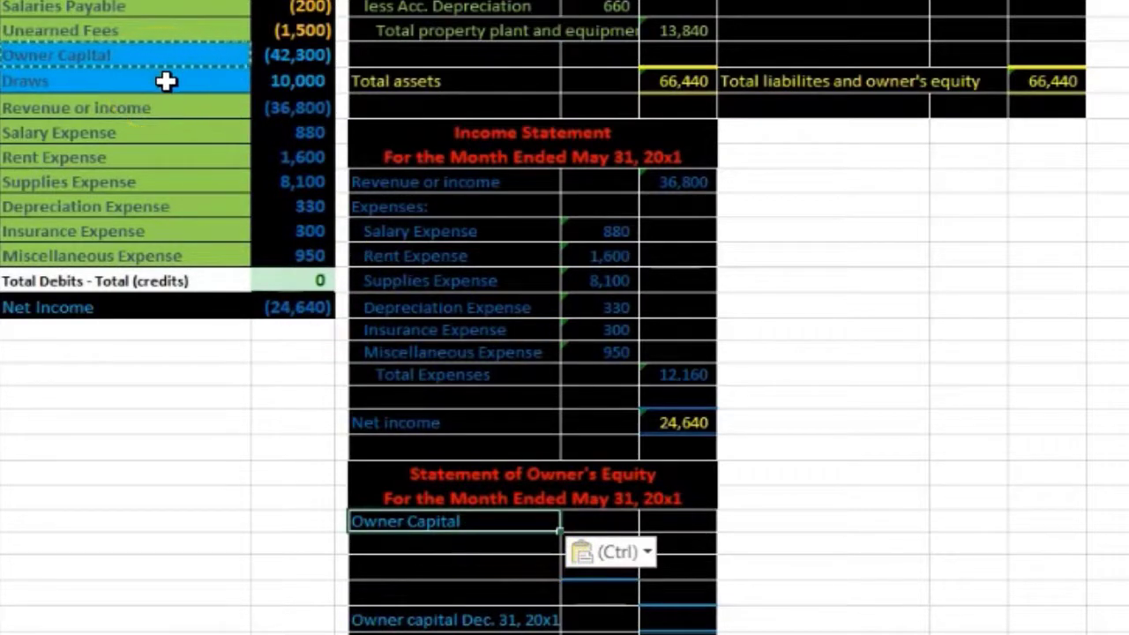
# Step: Review the Owner Capital balance and F16:F23 in the trial balance, and extend the H34 label to "Owner Capital May 1, 20x1"
pyautogui.click(286, 58)
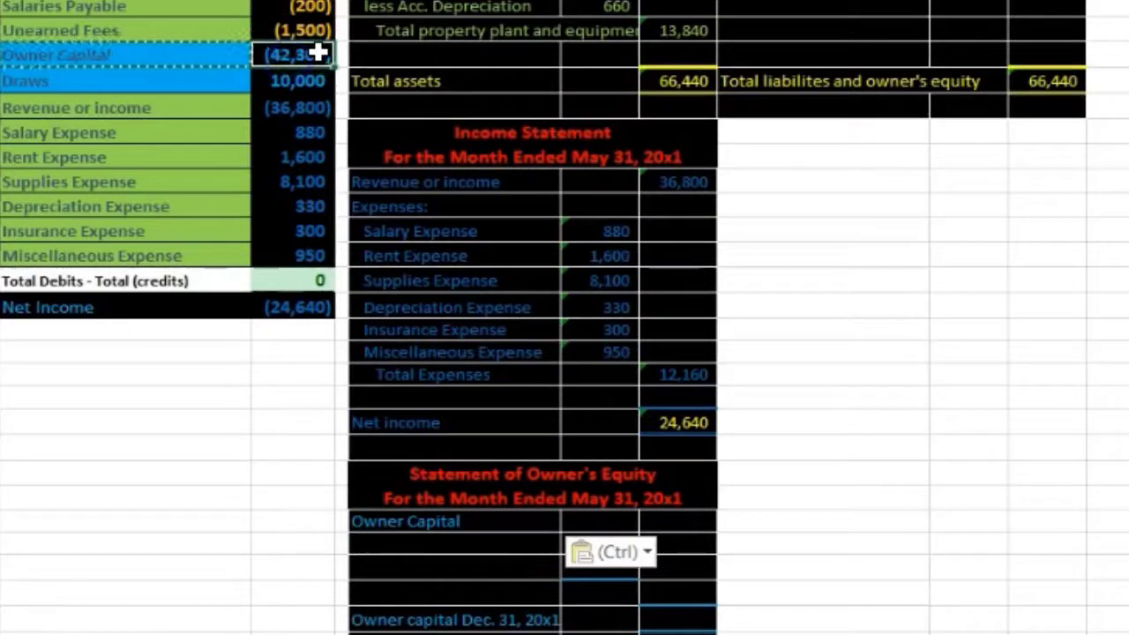
pyautogui.moveTo(300, 81); pyautogui.dragTo(302, 257)
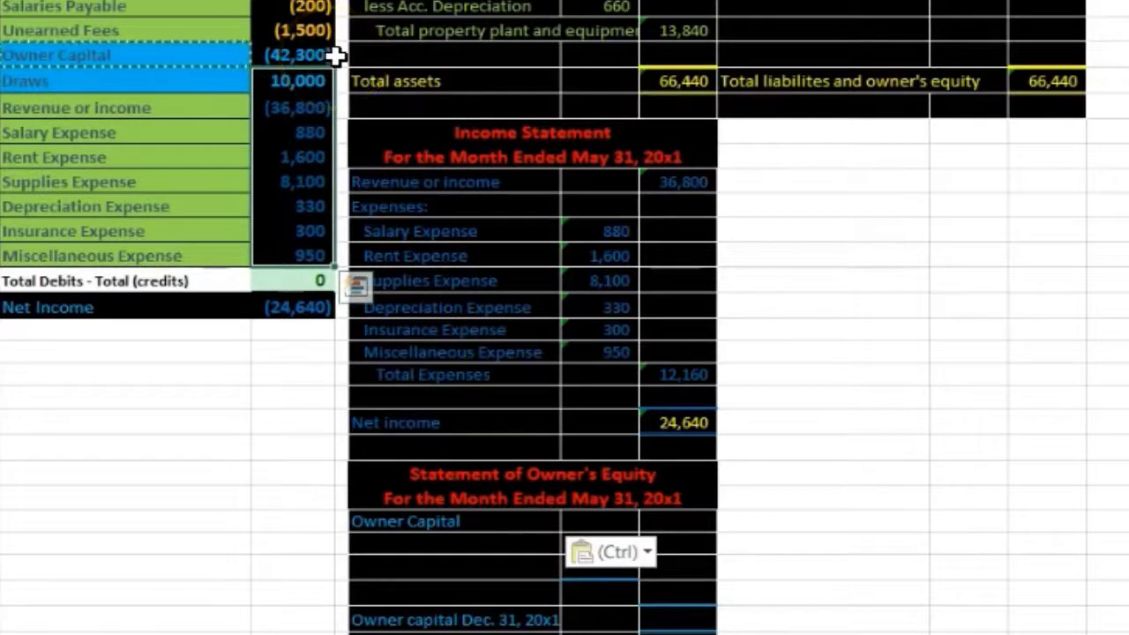
pyautogui.click(689, 524)
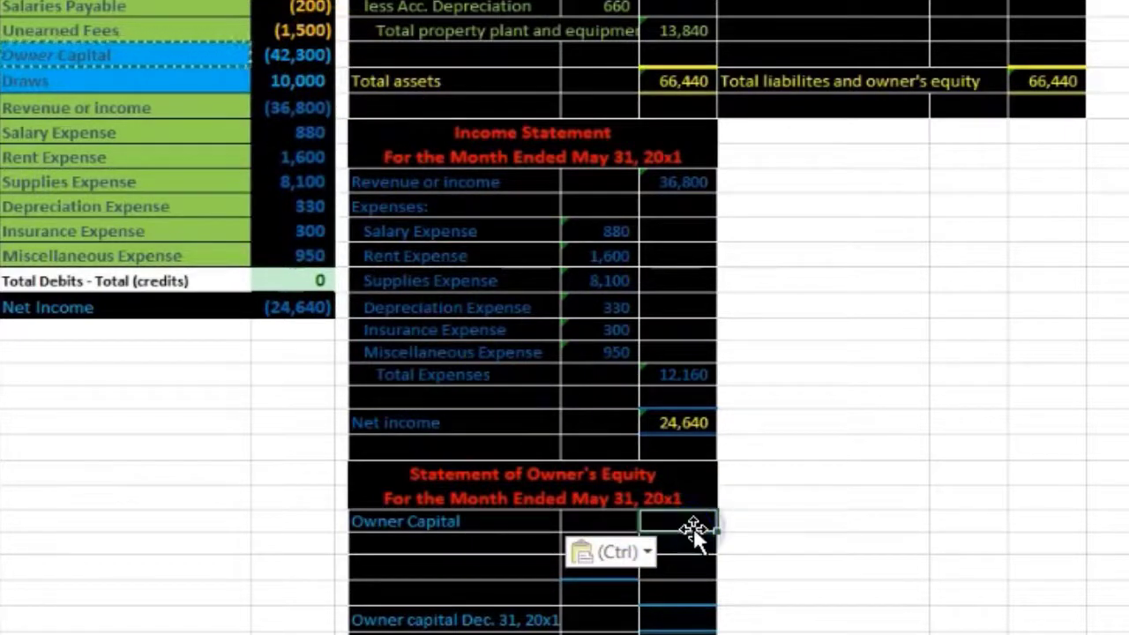
pyautogui.doubleClick(510, 530)
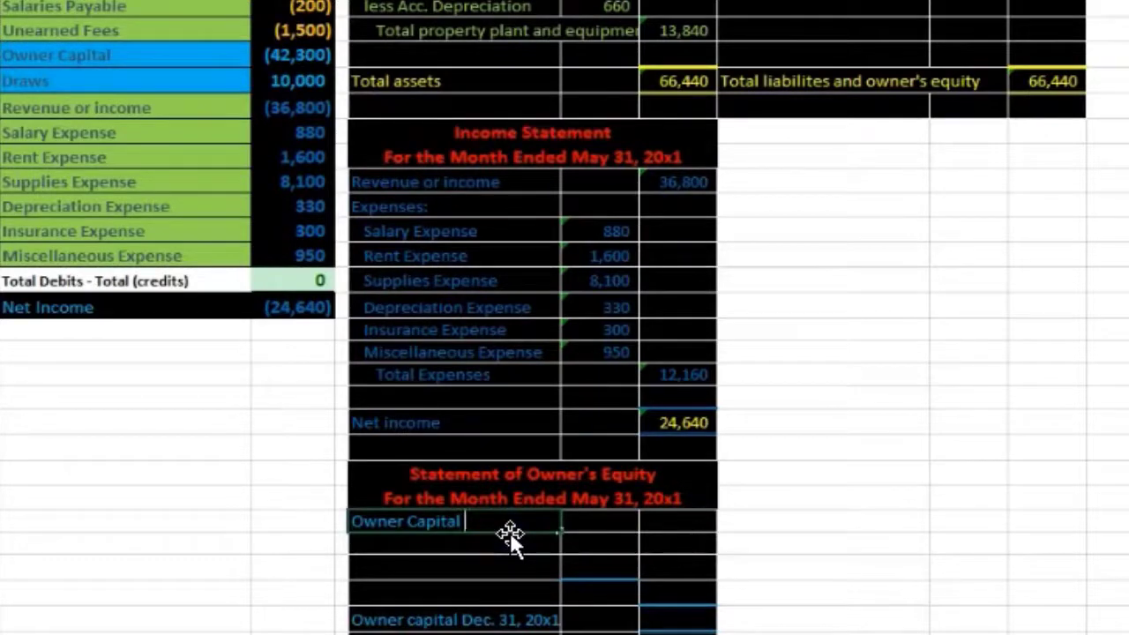
pyautogui.write('May 1, 20')
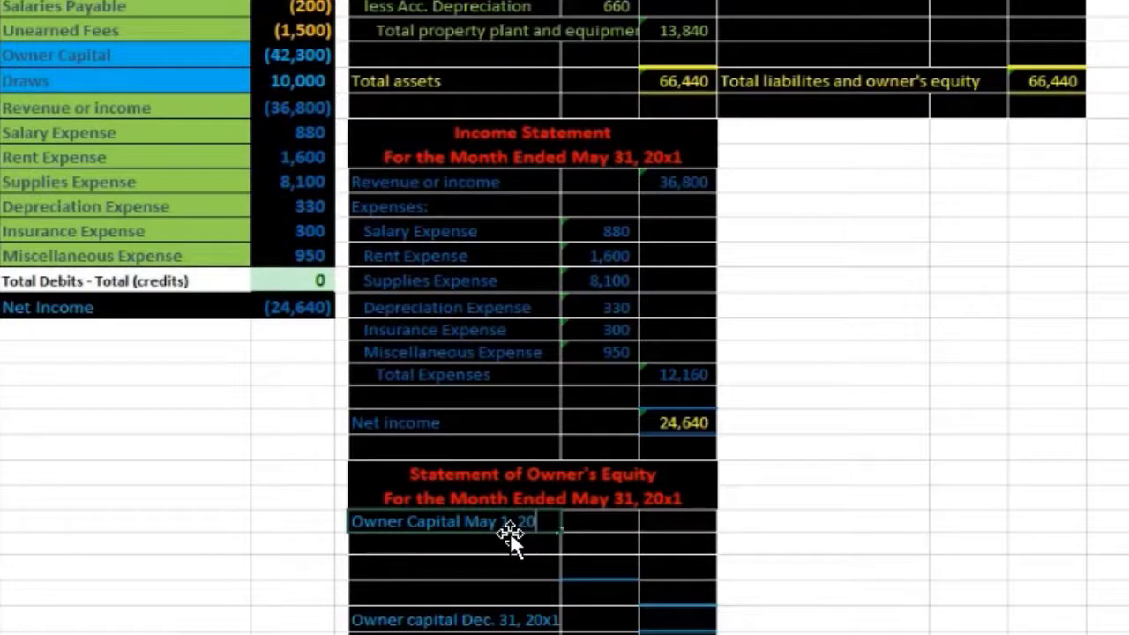
pyautogui.write('x1')
pyautogui.press('Return')
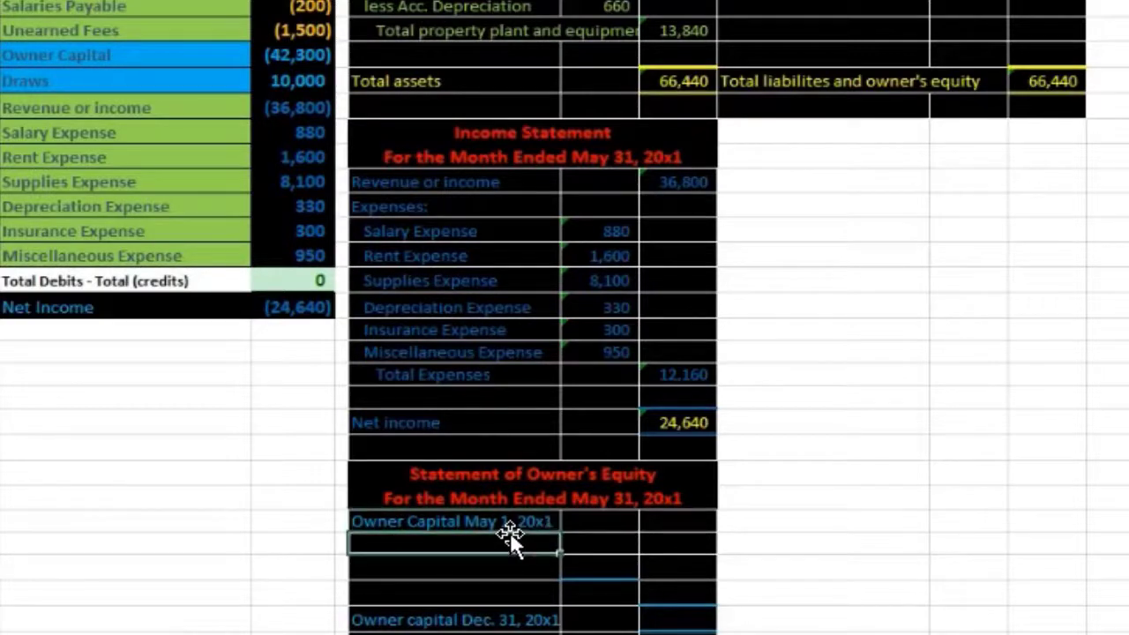
# Step: Enter the beginning owner capital in J34 as the negated trial balance amount, -F15
pyautogui.press('Right')
pyautogui.press('Up')
pyautogui.press('Right')
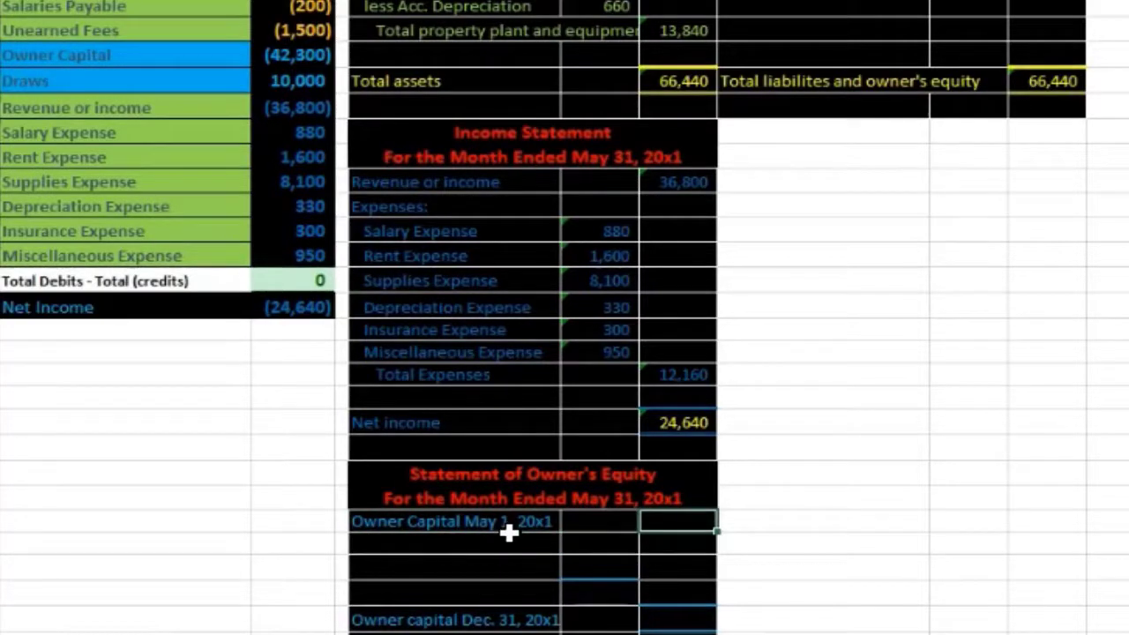
pyautogui.write('-')
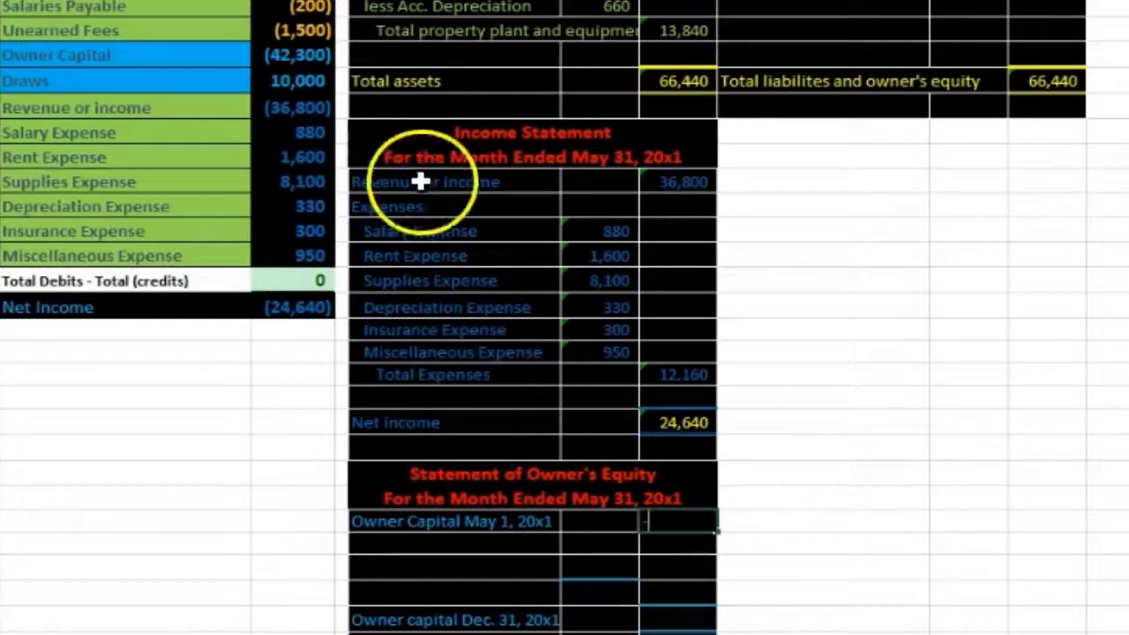
pyautogui.click(296, 55)
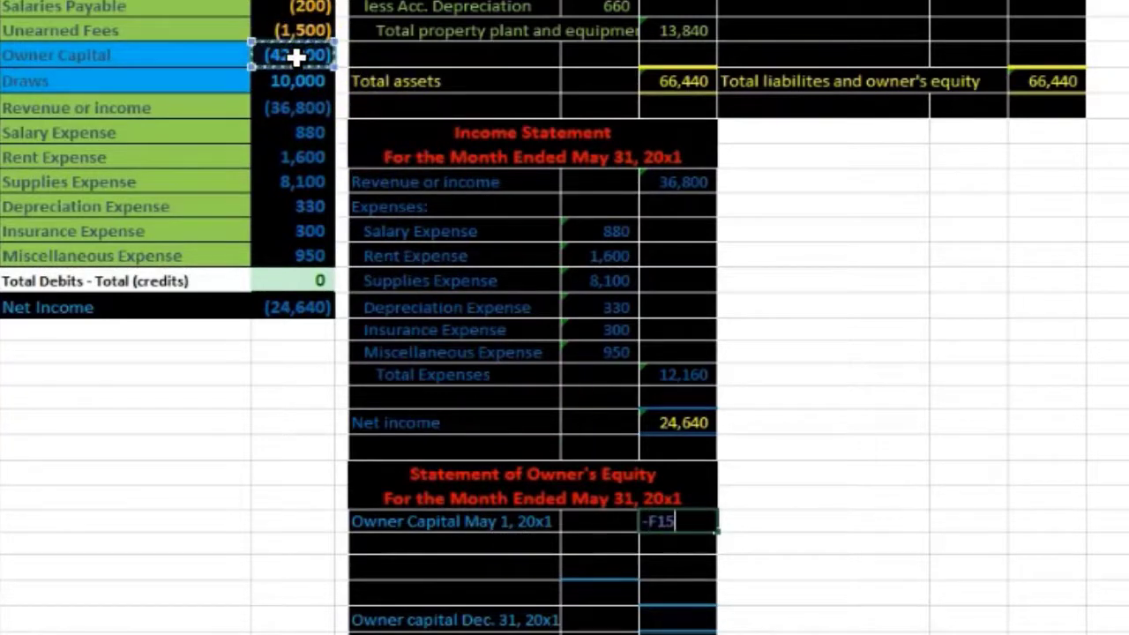
pyautogui.press('Return')
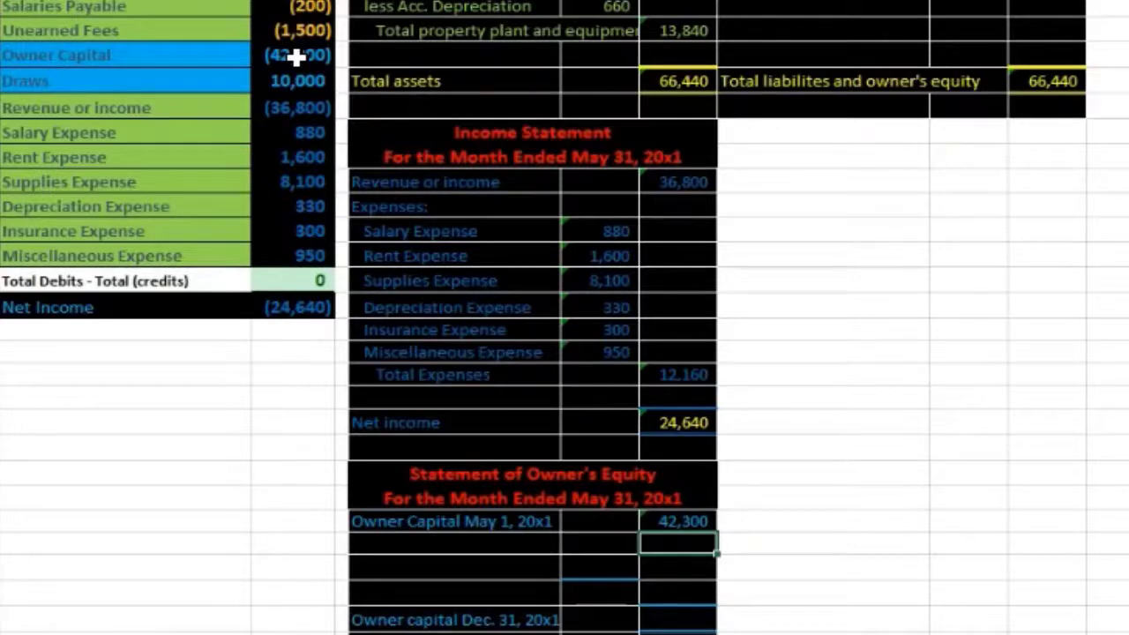
# Step: Add the label "Net income" in H35, link I35 to the Income Statement with =J30, and select F17:F23 to compare the amount
pyautogui.moveTo(237, 110); pyautogui.dragTo(310, 276)
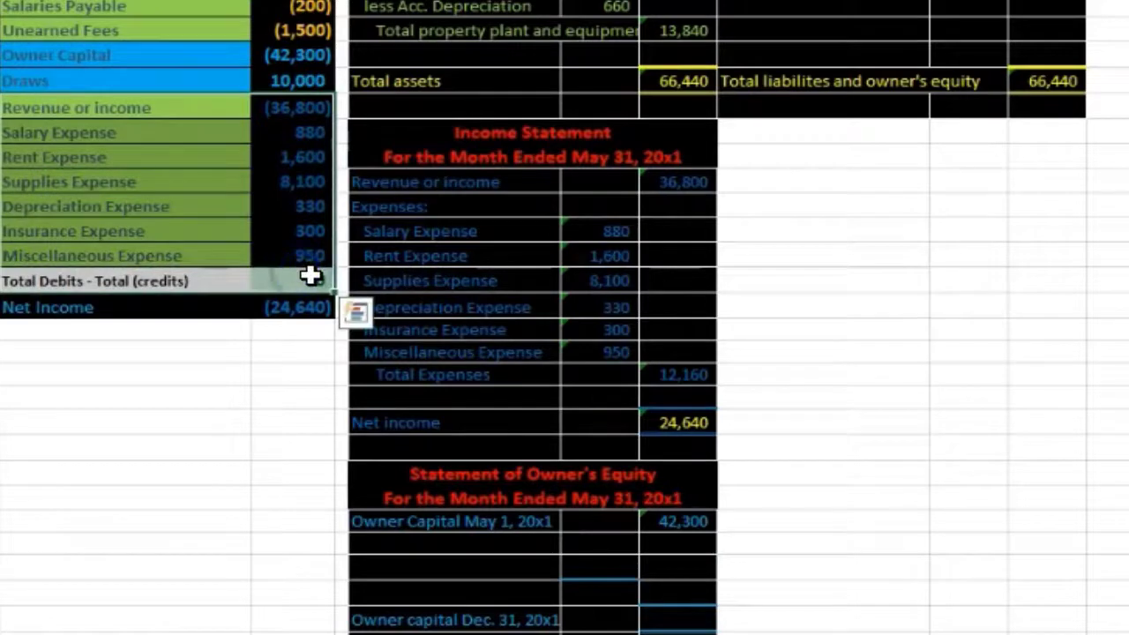
pyautogui.moveTo(300, 111); pyautogui.dragTo(308, 227)
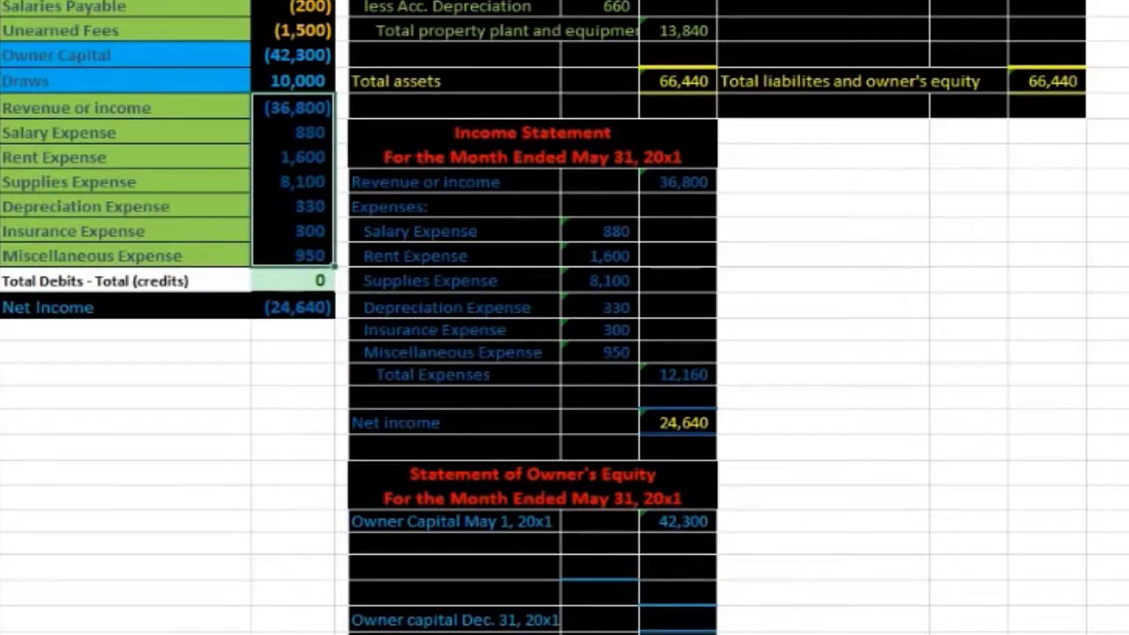
pyautogui.click(691, 419)
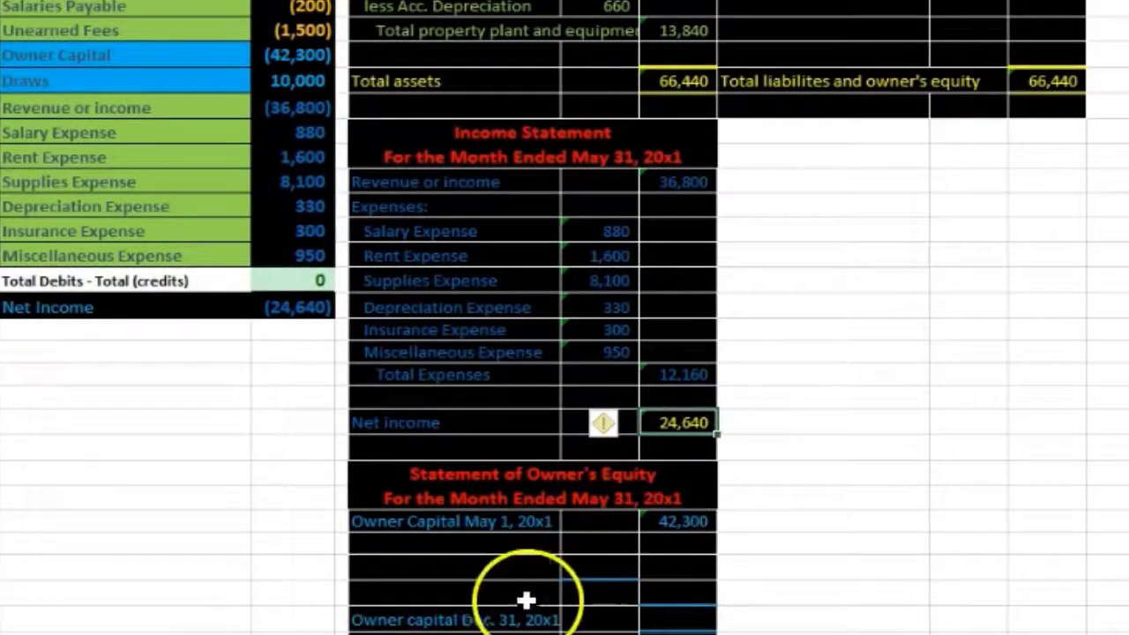
pyautogui.click(406, 549)
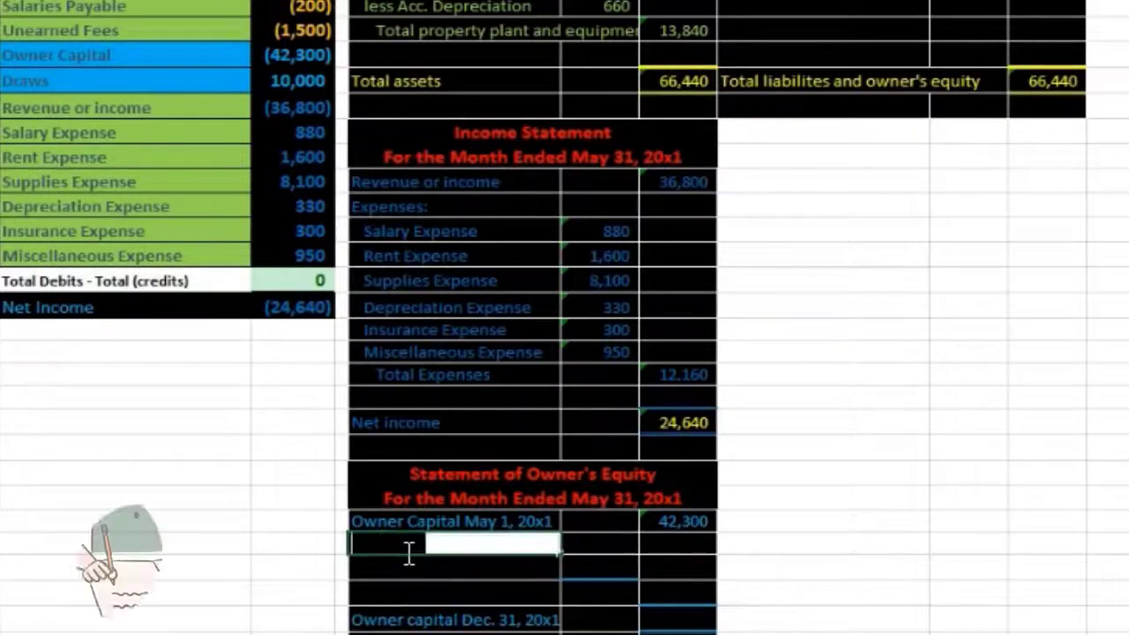
pyautogui.write('Net income')
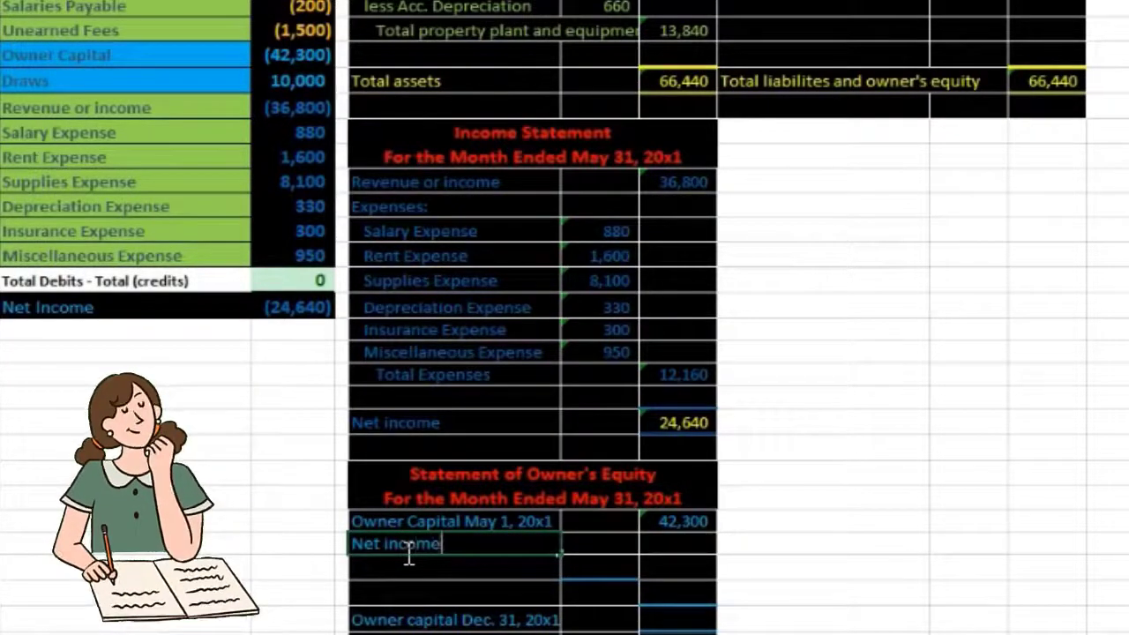
pyautogui.press('Tab')
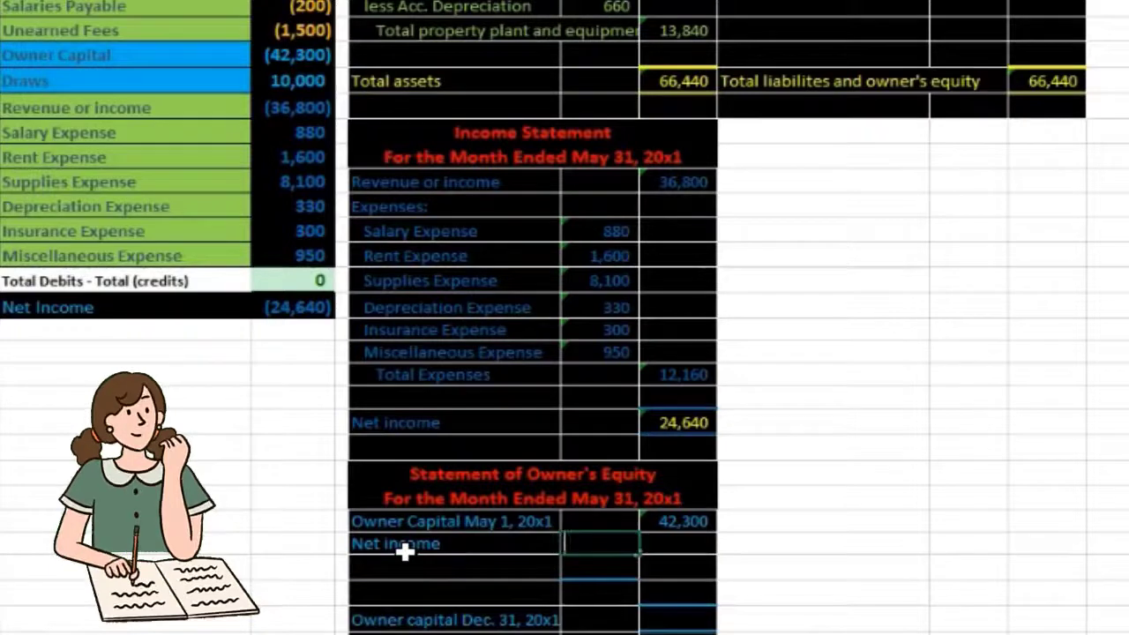
pyautogui.write('=')
pyautogui.click(666, 427)
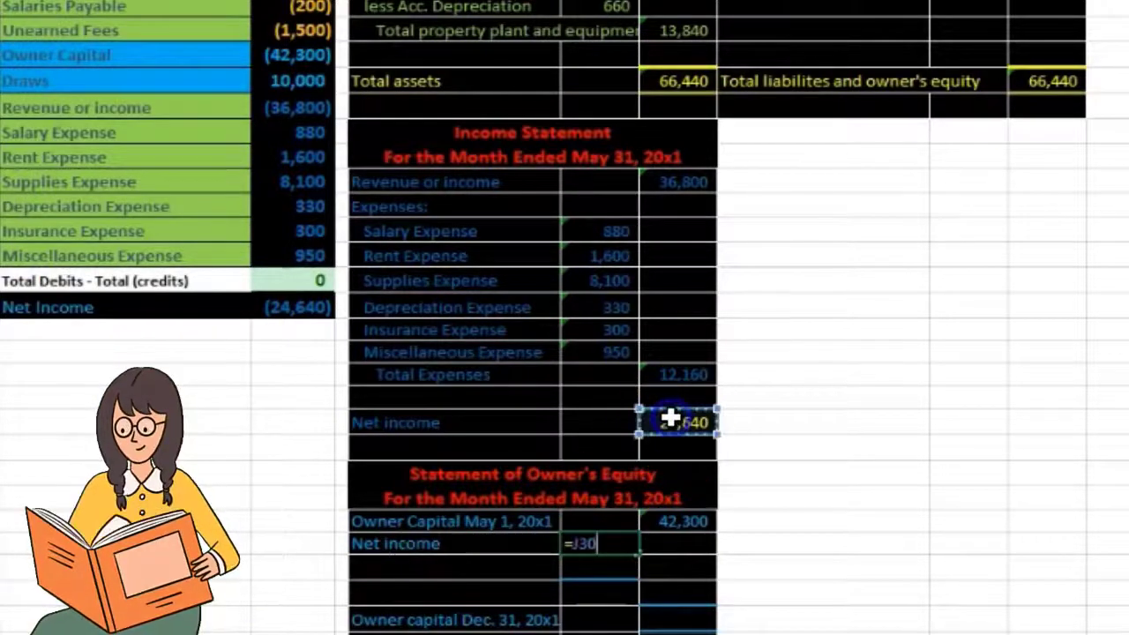
pyautogui.press('Return')
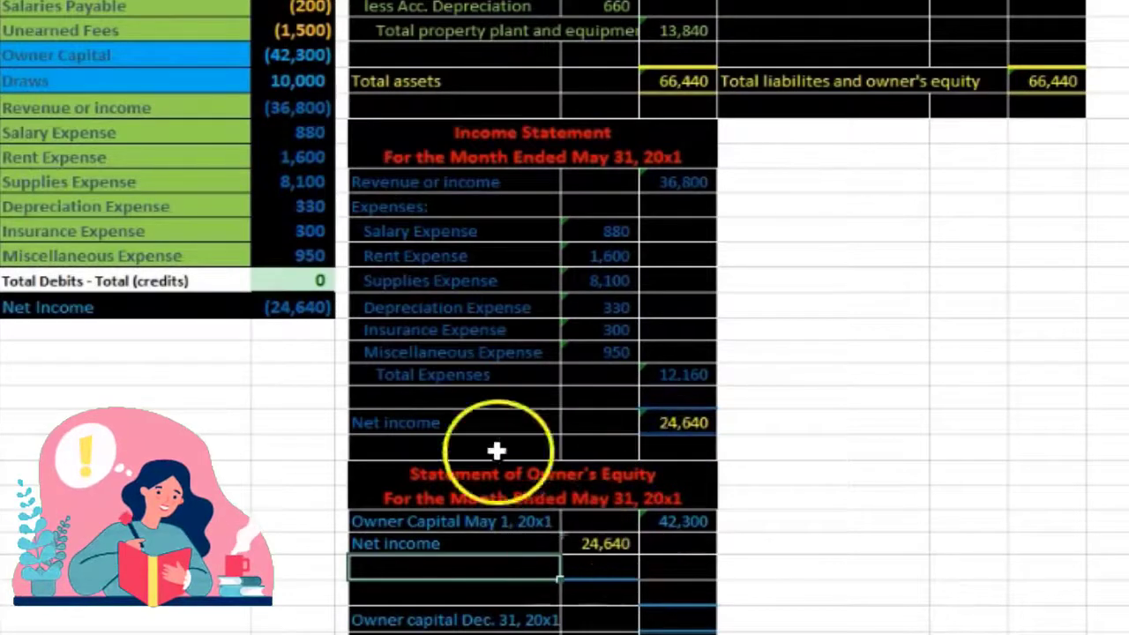
pyautogui.moveTo(303, 111); pyautogui.dragTo(296, 261)
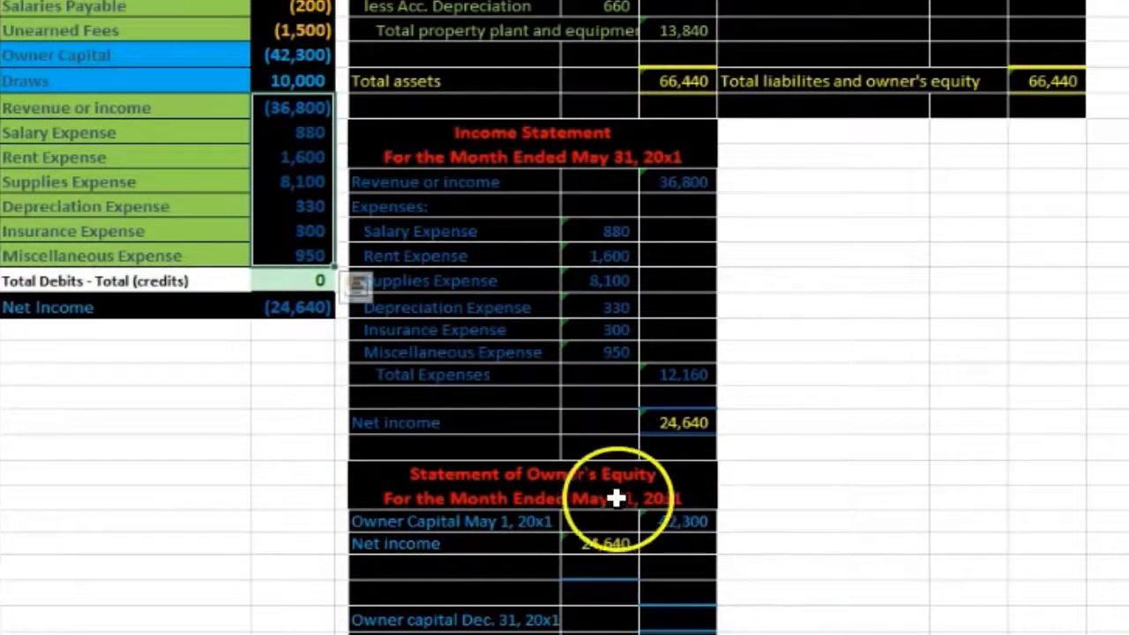
# Step: Check the Draws account and F15:F23 in the trial balance, and enter the label "Less draws" in H36
pyautogui.click(484, 568)
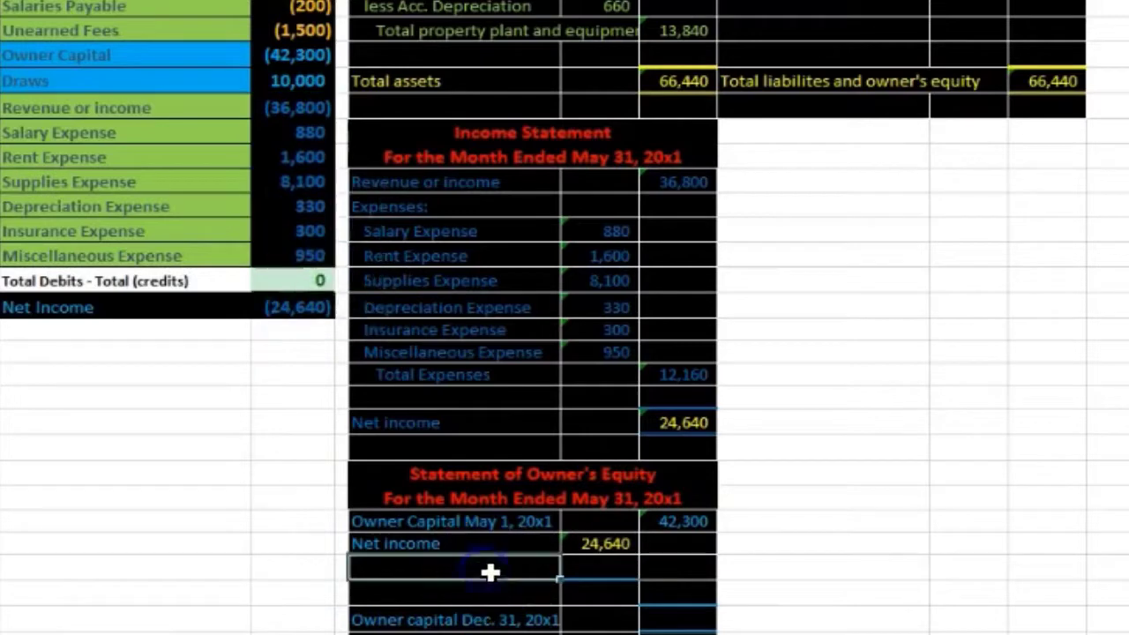
pyautogui.rightClick(119, 55)
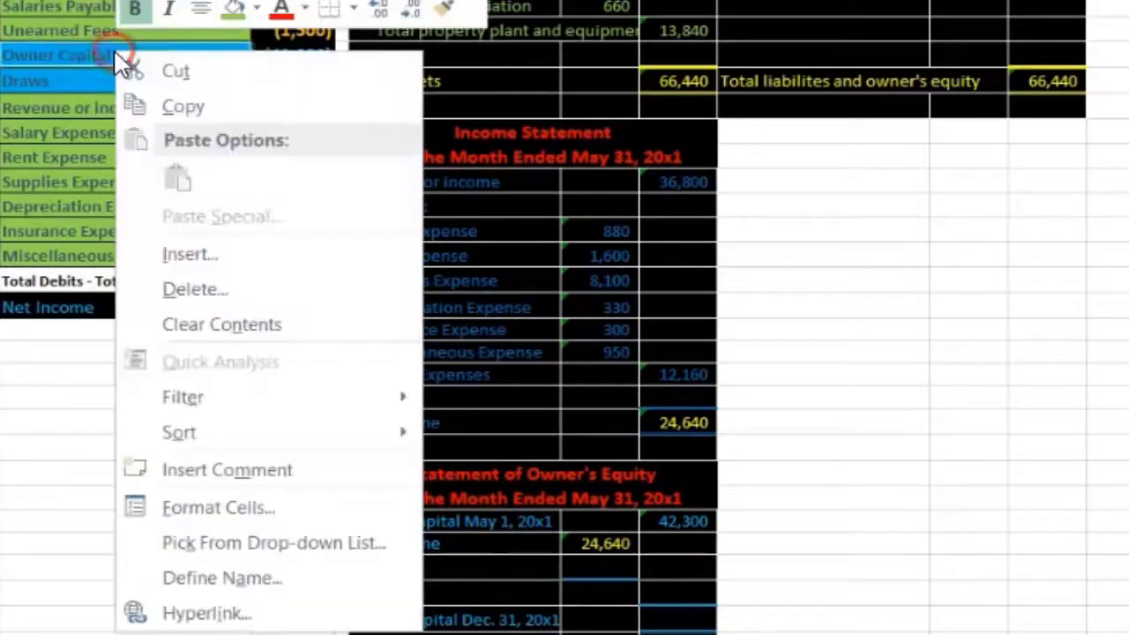
pyautogui.press('Escape')
pyautogui.click(153, 77)
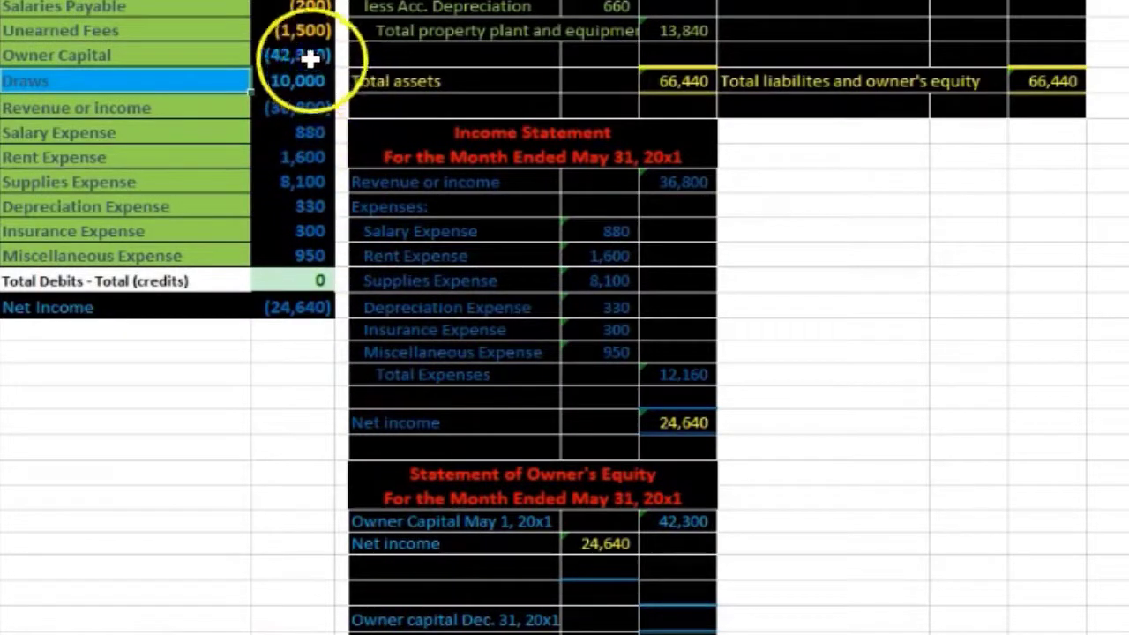
pyautogui.moveTo(309, 56); pyautogui.dragTo(292, 256)
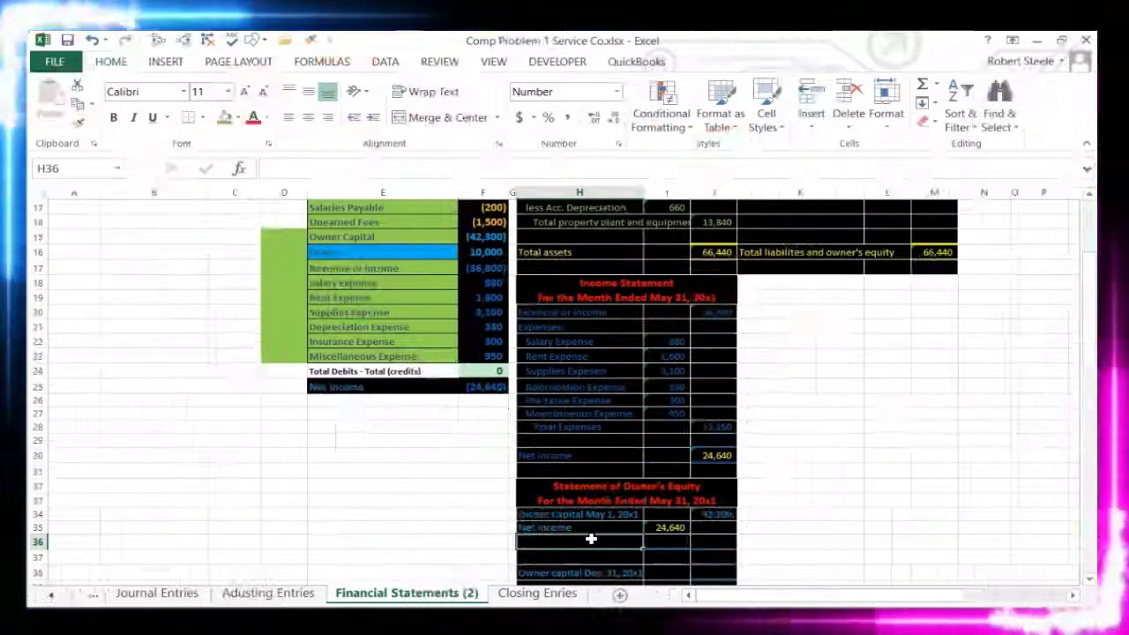
pyautogui.write('les')
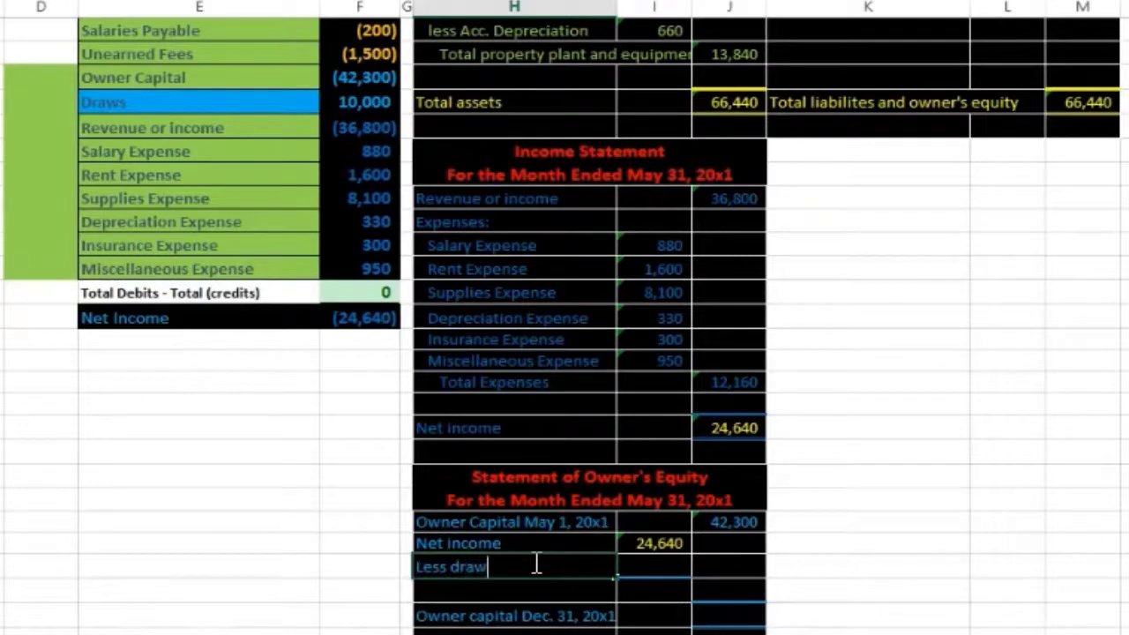
pyautogui.press('Tab')
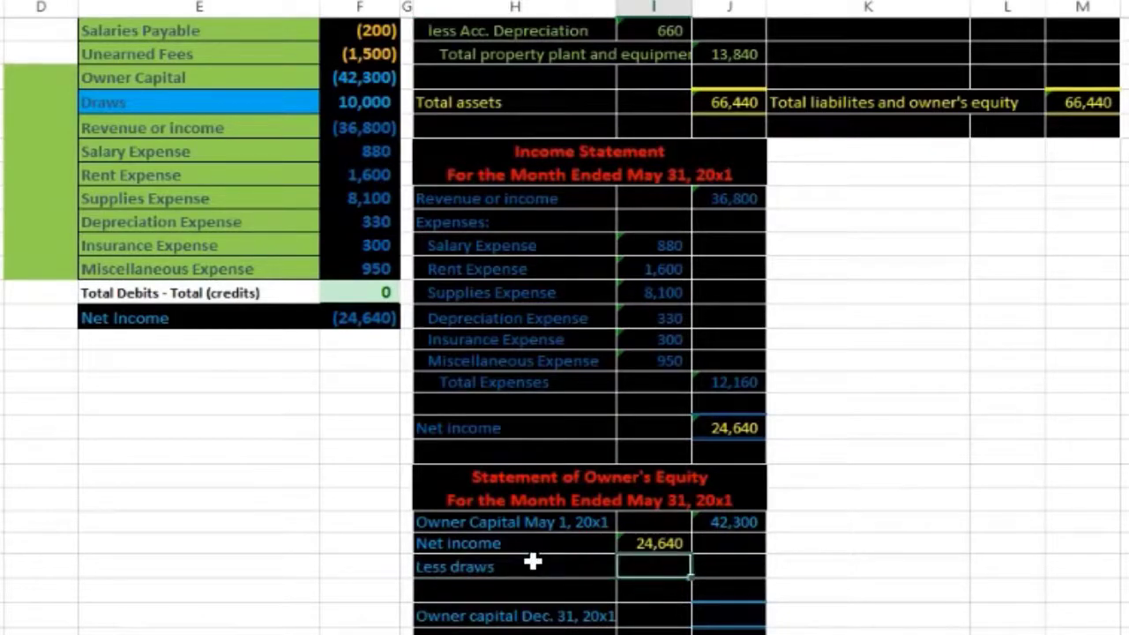
# Step: Link I36 to the Draws amount in the trial balance with =F16
pyautogui.write('=')
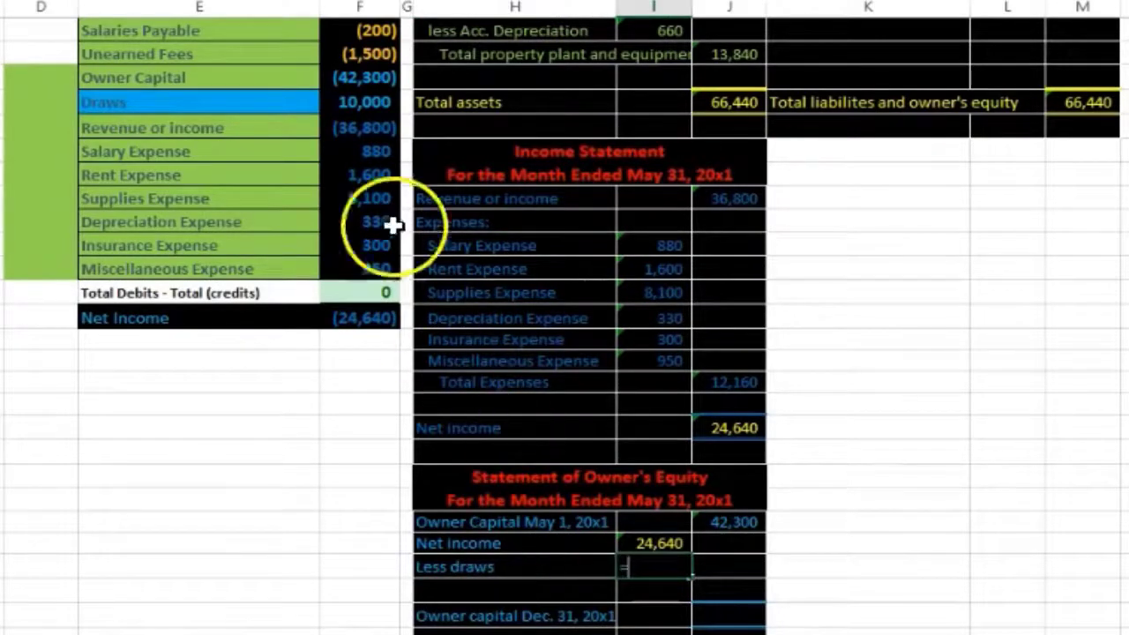
pyautogui.click(356, 103)
pyautogui.press('Return')
pyautogui.press('Up')
pyautogui.press('Right')
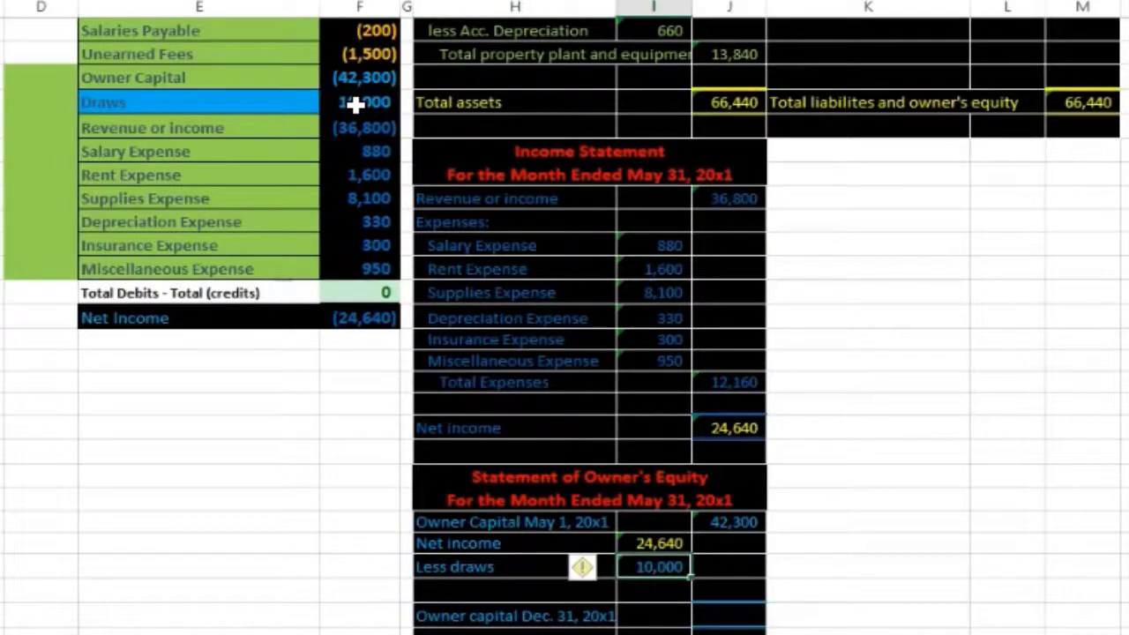
# Step: Enter the label "Increase in Owner's Equity" in H37, under the draws line
pyautogui.press('Left')
pyautogui.press('Down')
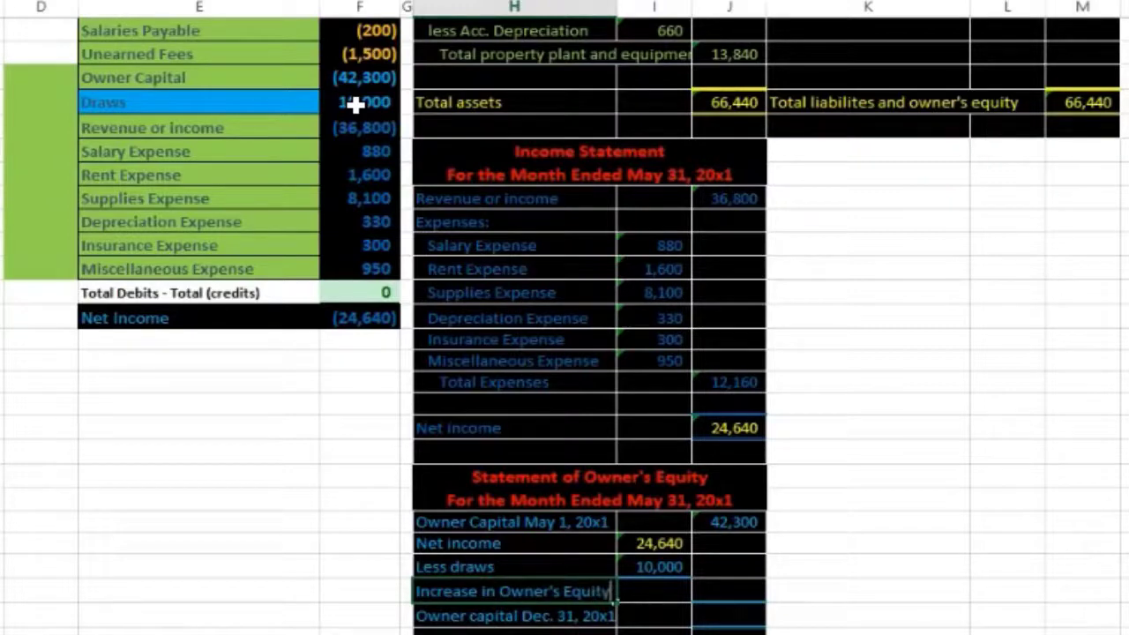
pyautogui.press('Tab')
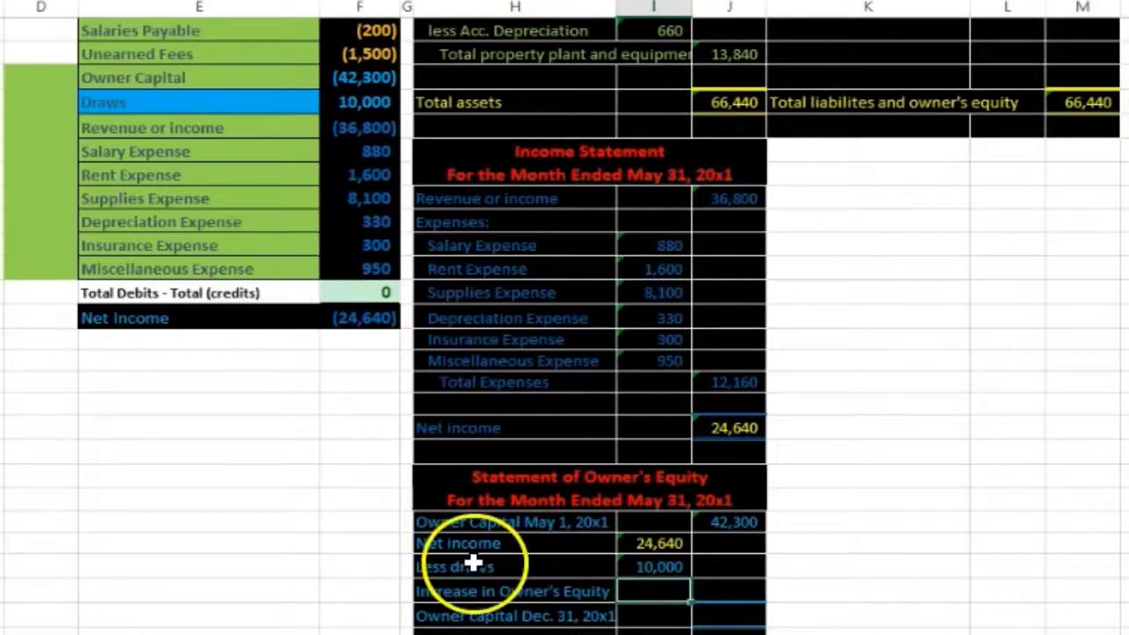
# Step: Calculate the increase in owner's equity in J37 with =I35-I36, and select F16:F23 in the trial balance to compare the amount
pyautogui.click(476, 593)
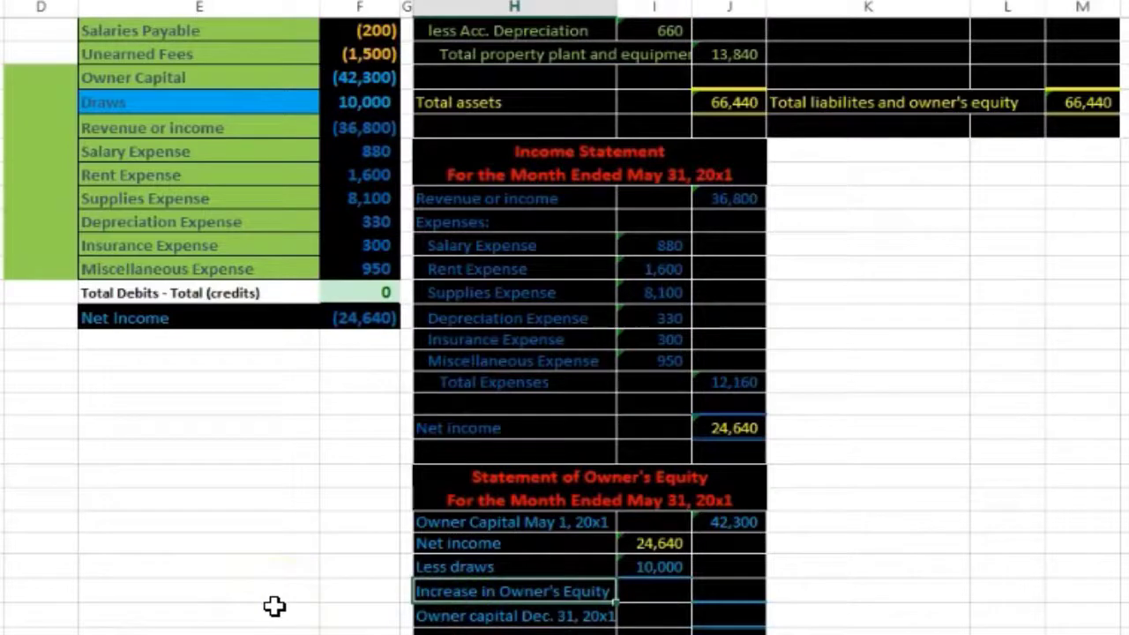
pyautogui.press('Tab')
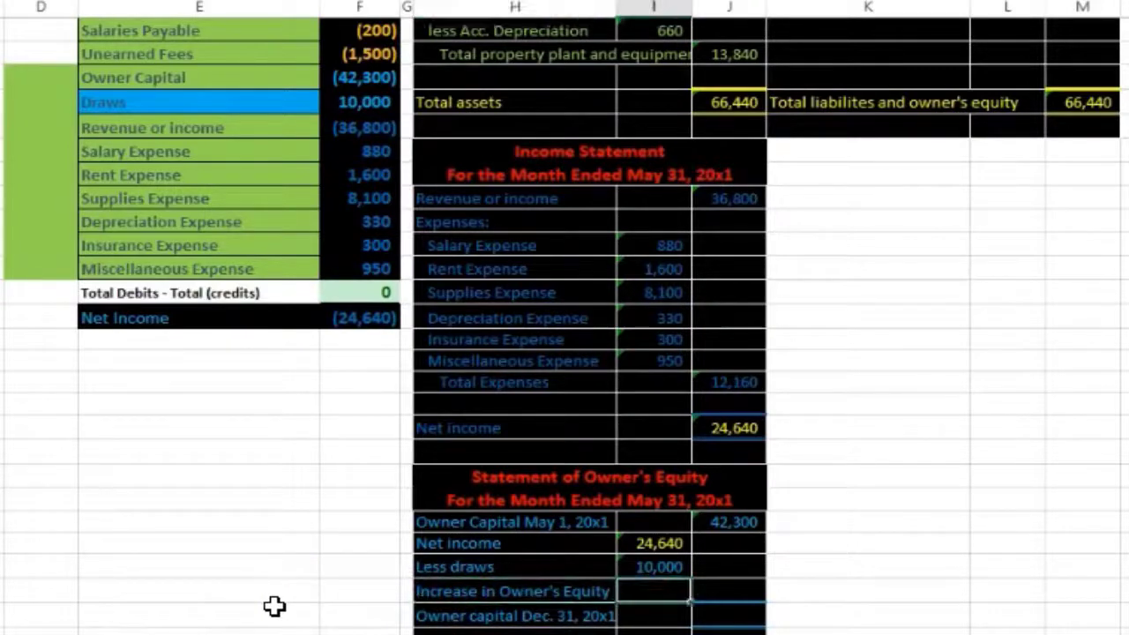
pyautogui.press('Tab')
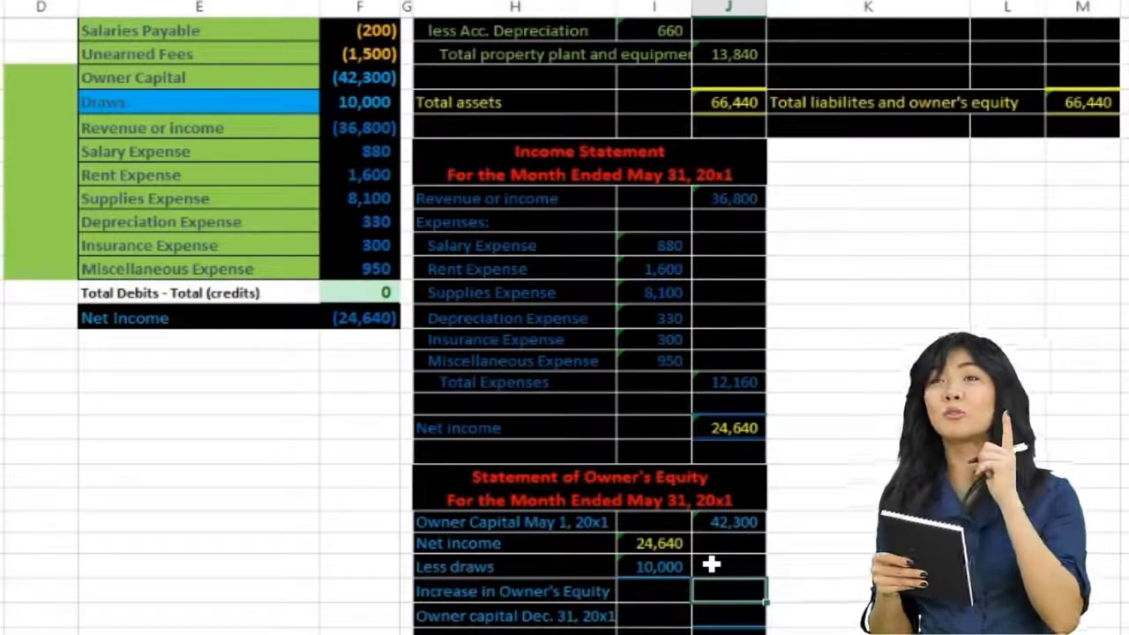
pyautogui.click(660, 543)
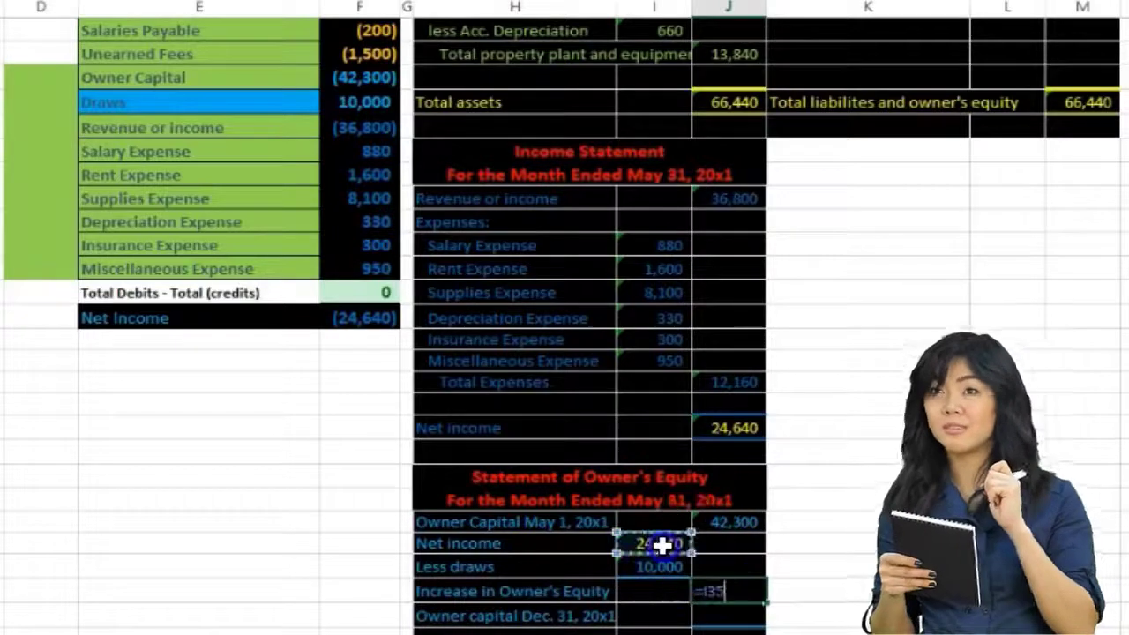
pyautogui.write('-')
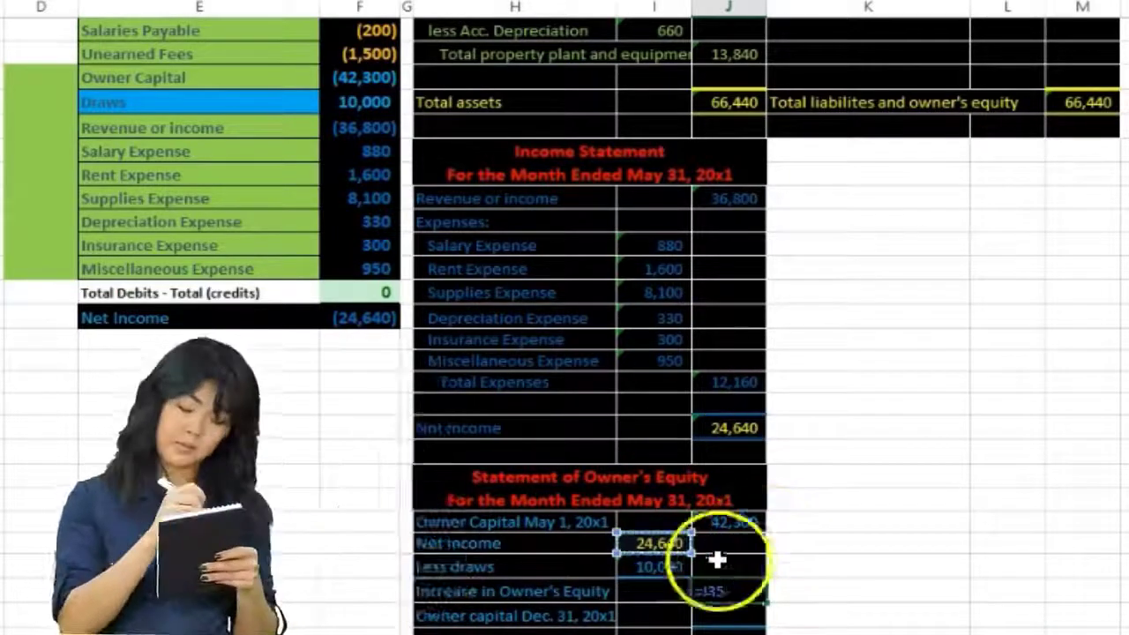
pyautogui.click(662, 567)
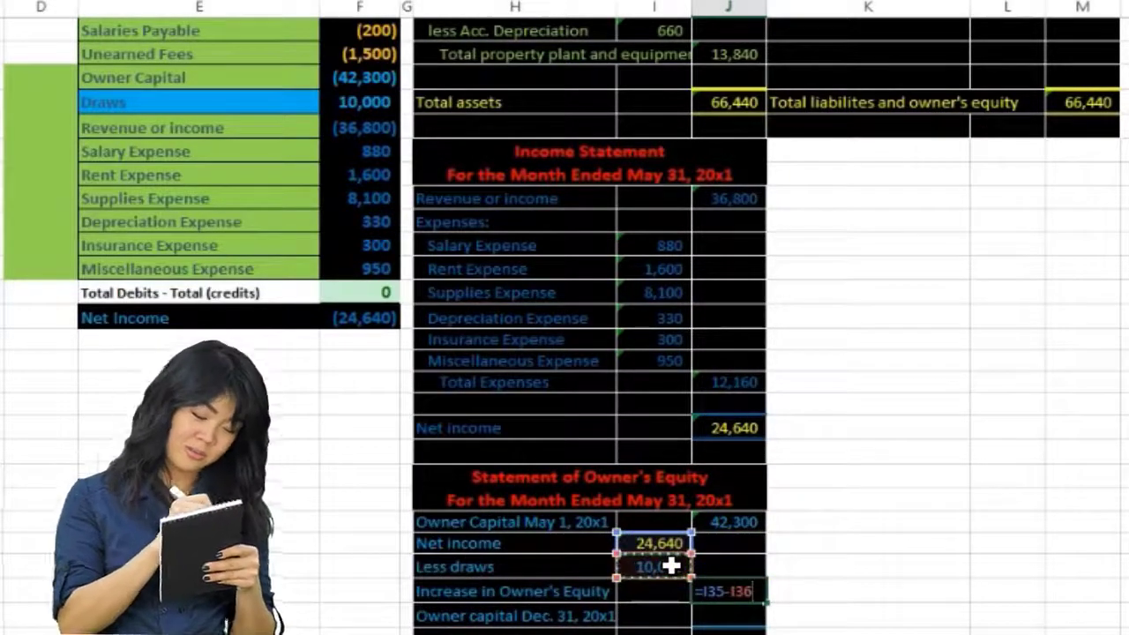
pyautogui.press('Return')
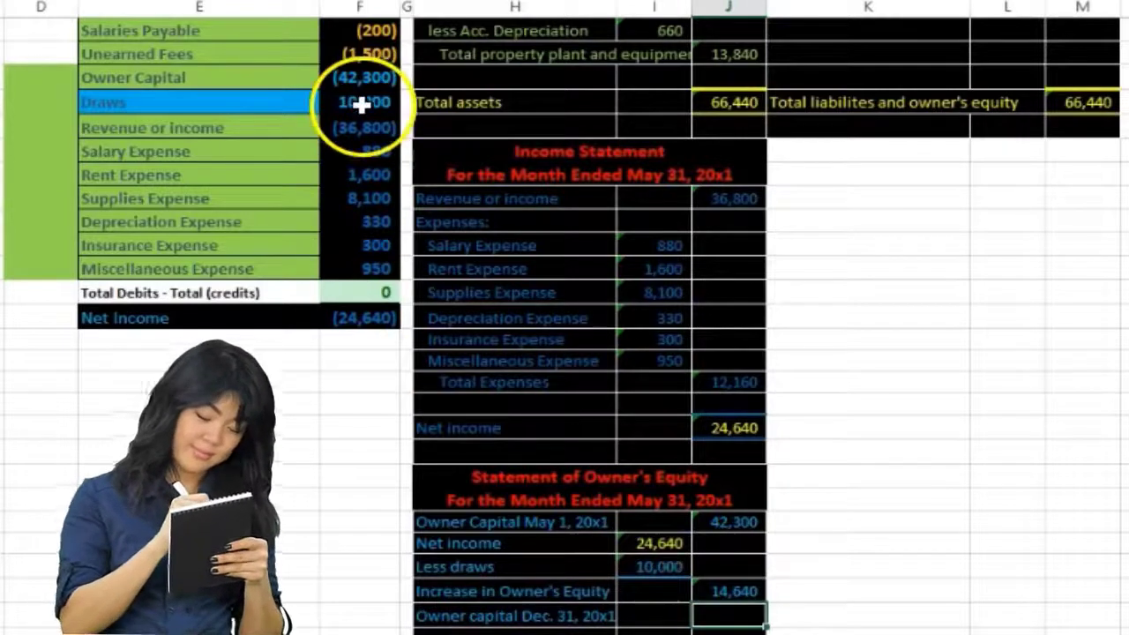
pyautogui.moveTo(365, 102); pyautogui.dragTo(361, 270)
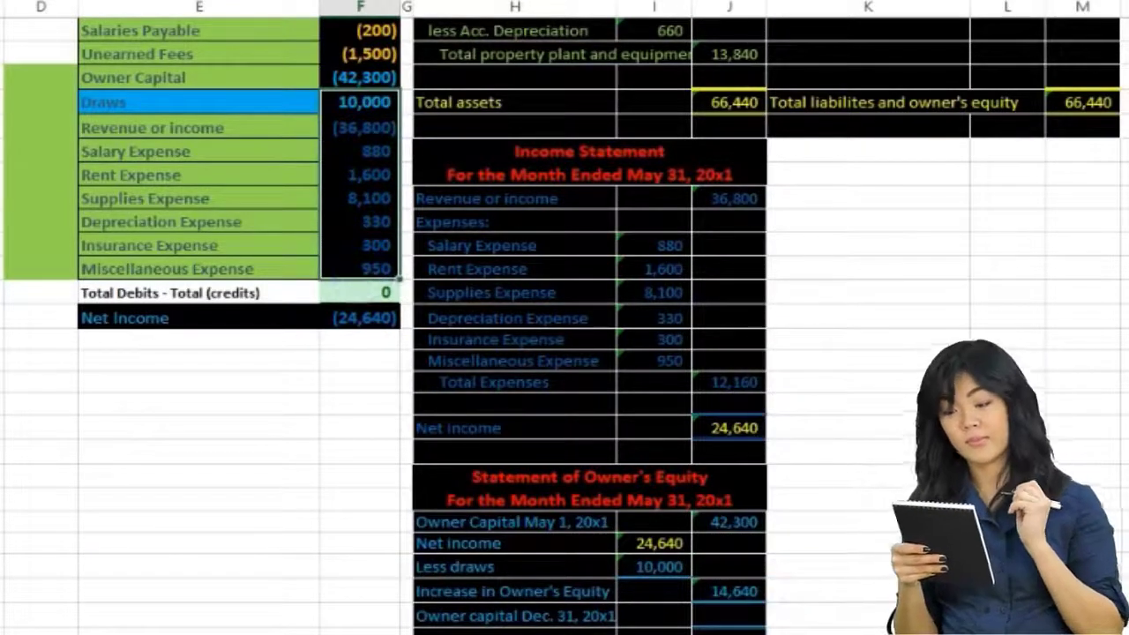
pyautogui.click(747, 590)
# Step: Replace the H38 label with the trial balance's Owner Capital label pasted as values, extended to "Owner Capital May 31, 20x1"
pyautogui.click(743, 614)
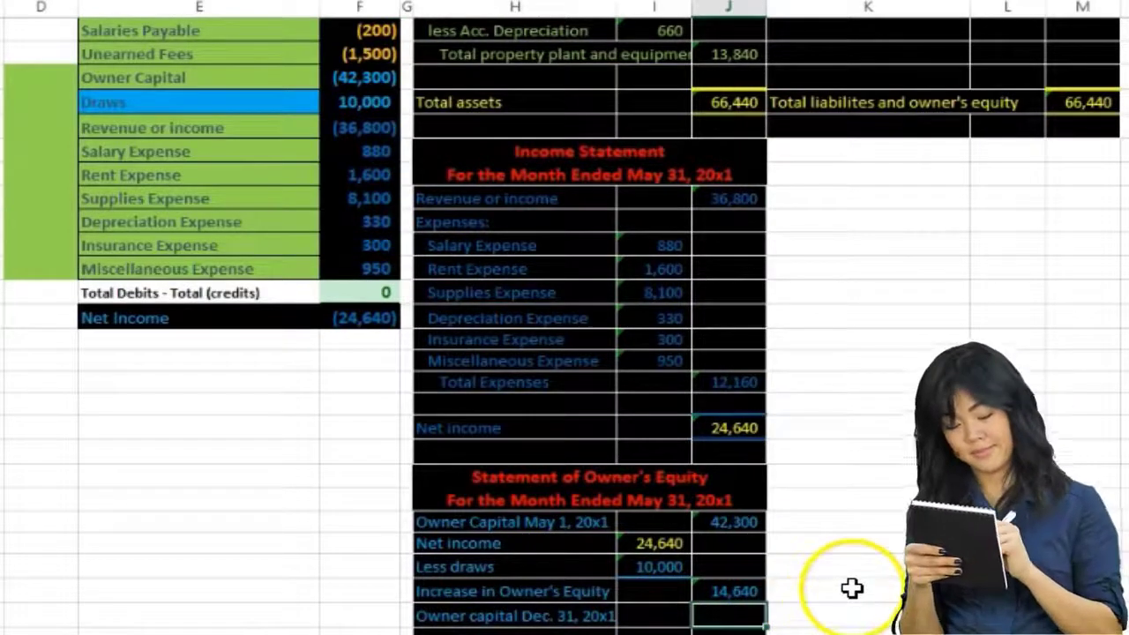
pyautogui.click(603, 616)
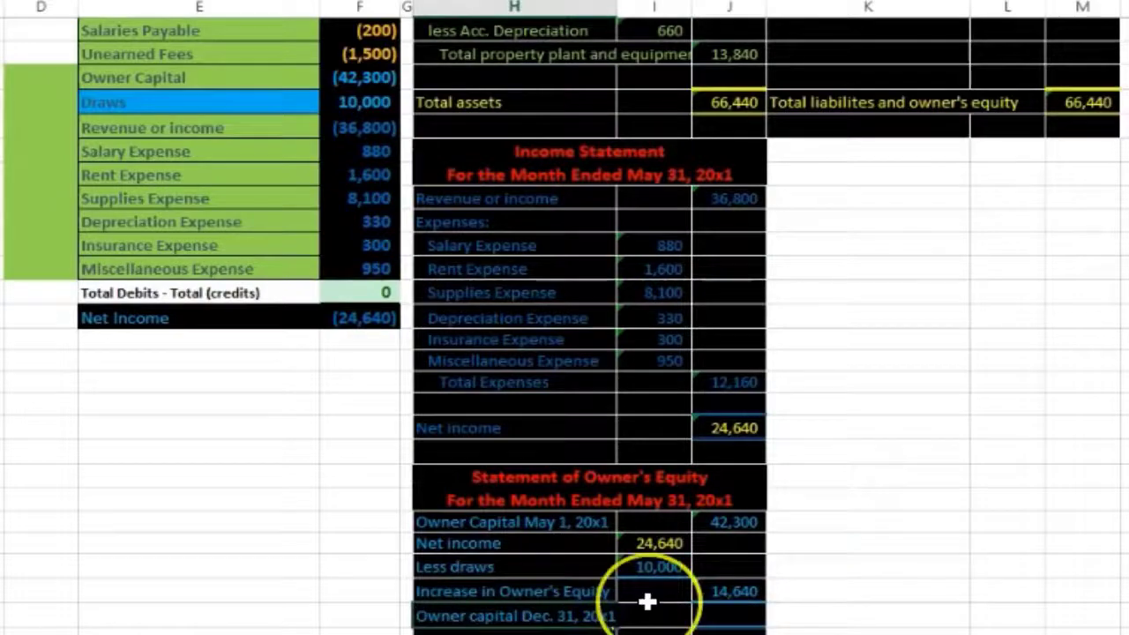
pyautogui.scroll(-1, 647, 603)
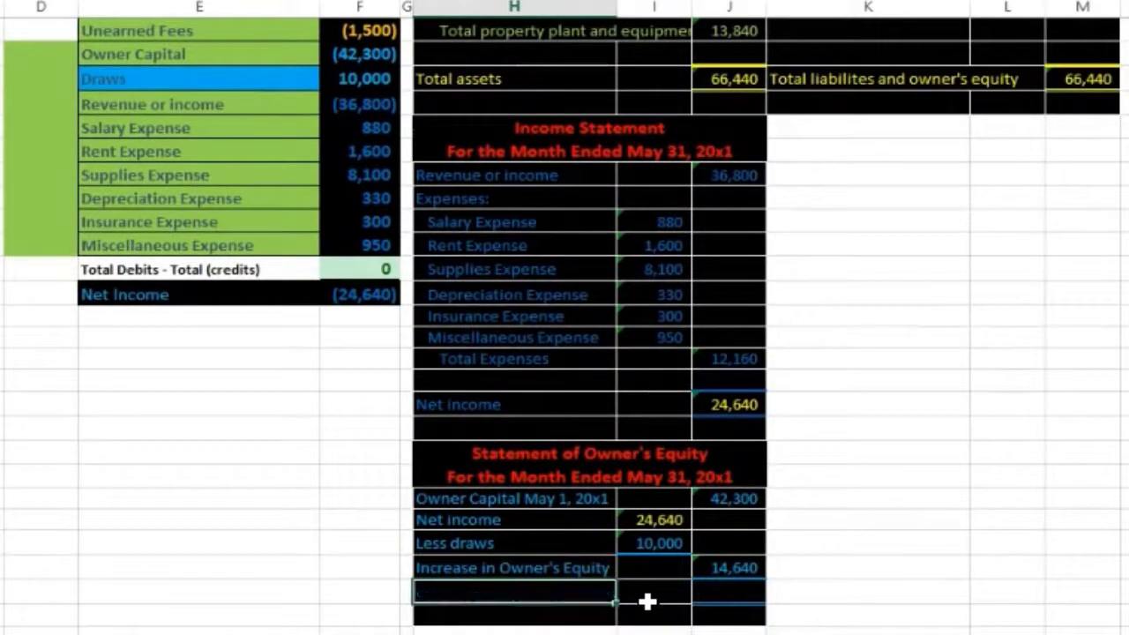
pyautogui.rightClick(158, 52)
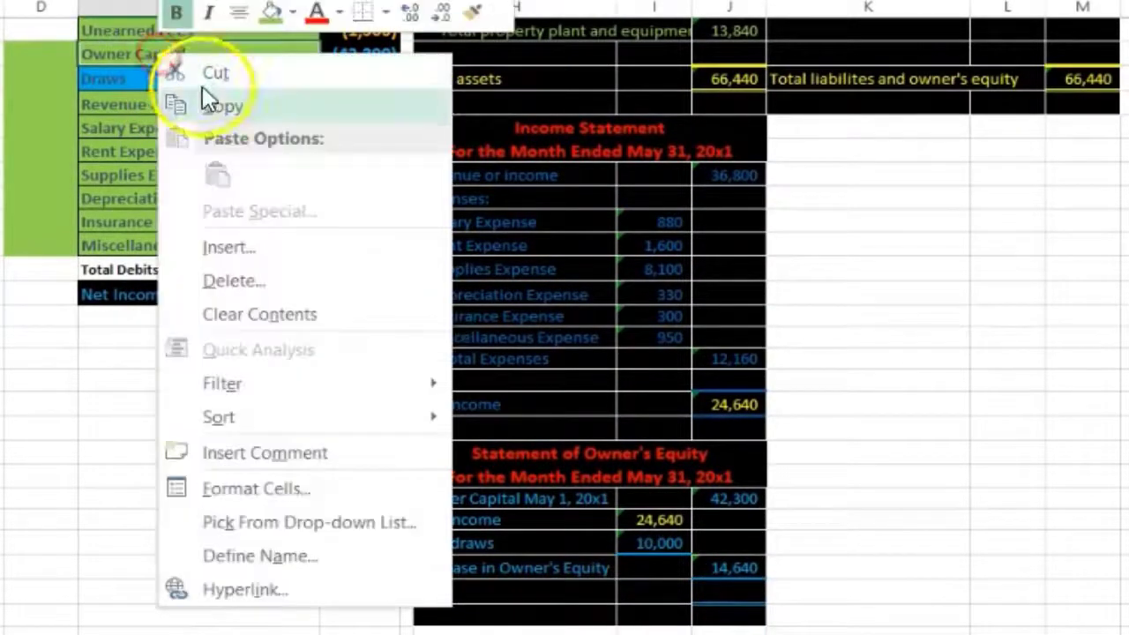
pyautogui.click(206, 100)
pyautogui.rightClick(433, 591)
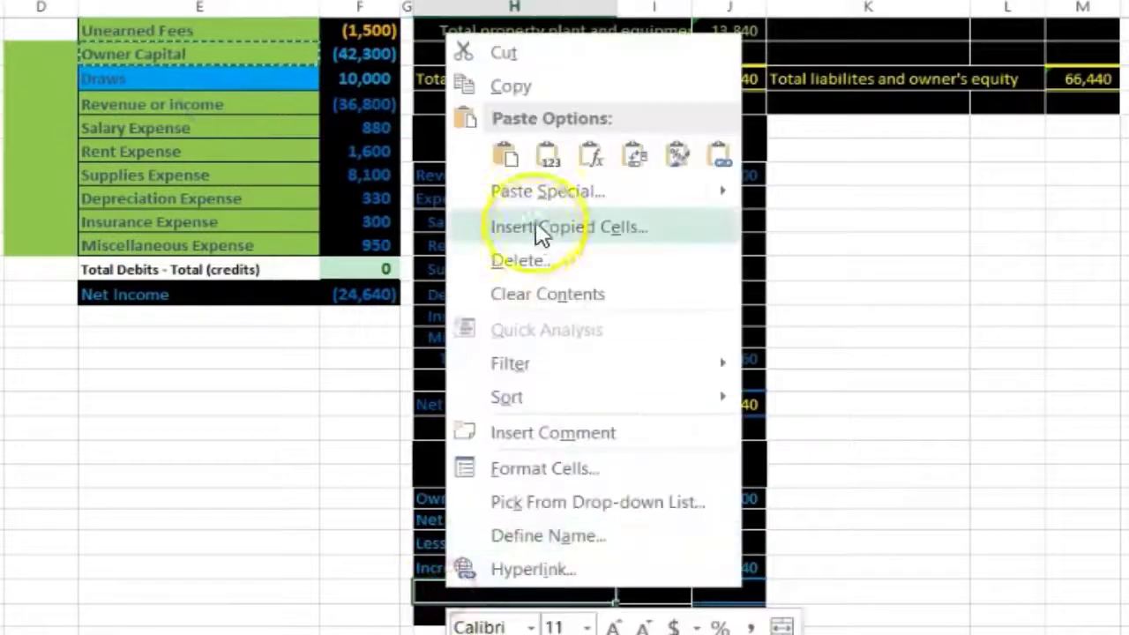
pyautogui.click(549, 150)
pyautogui.click(567, 592)
pyautogui.hotkey('ctrl', 'v')
pyautogui.press('F2')
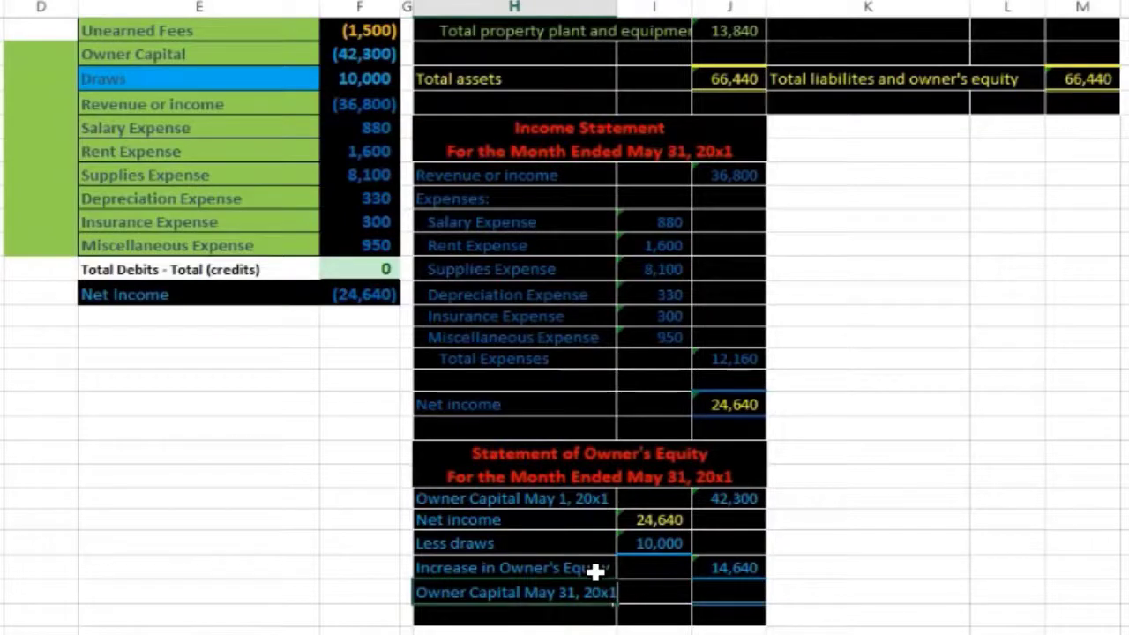
# Step: Total J34:J37 in J38 with SUM for the ending owner capital, and select F15:F23 in the trial balance to compare it
pyautogui.press('Right')
pyautogui.press('Right')
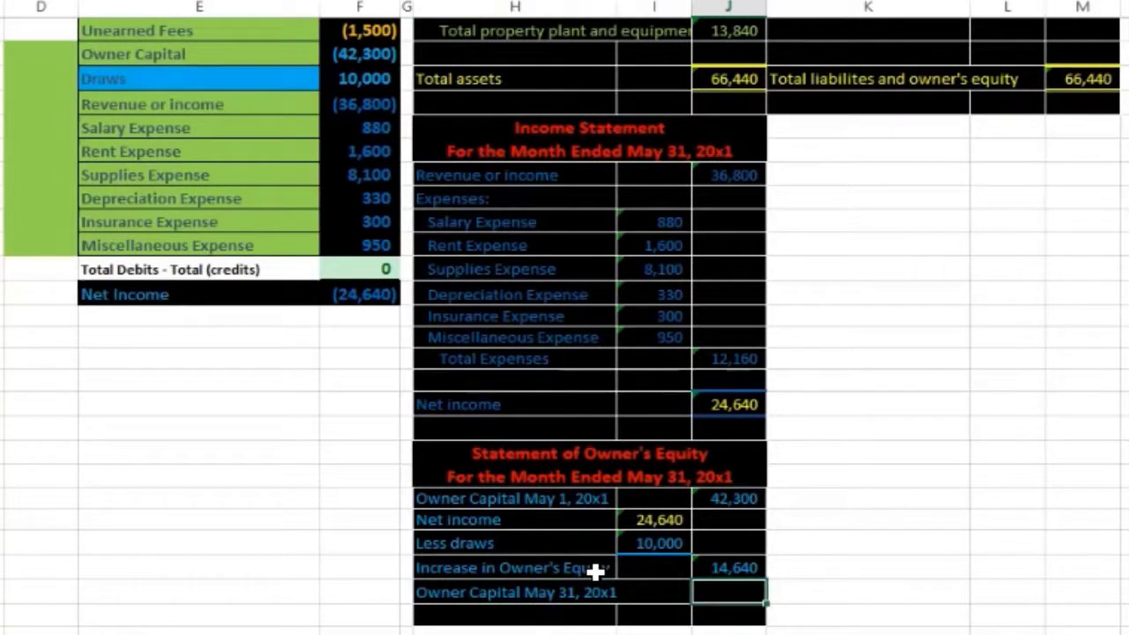
pyautogui.write('=sum(')
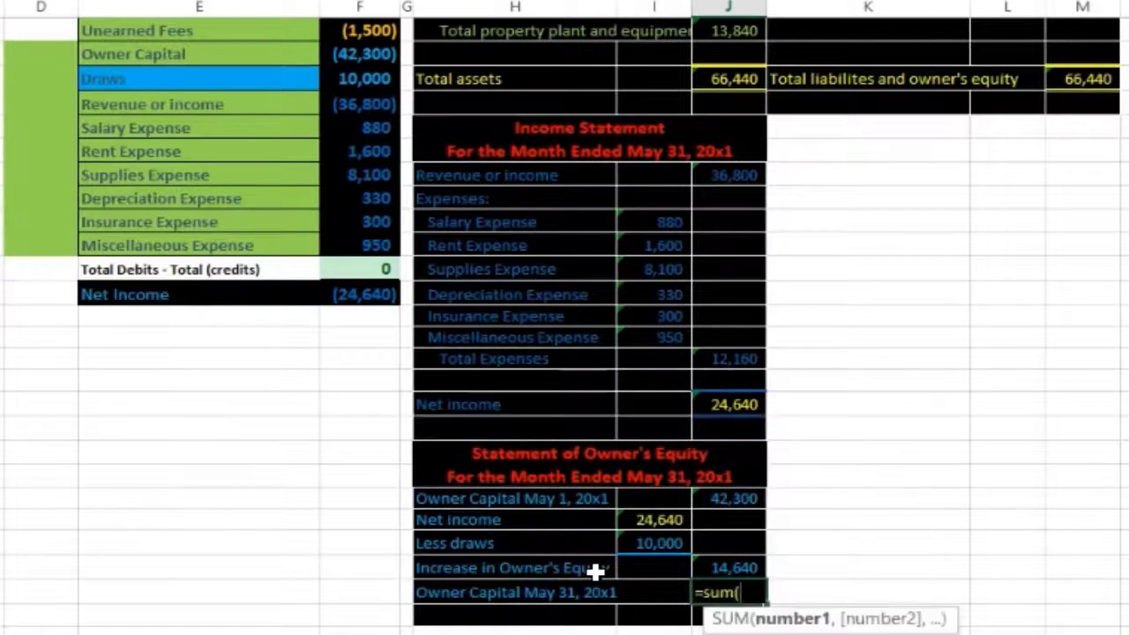
pyautogui.moveTo(725, 498); pyautogui.dragTo(726, 569)
pyautogui.press('Return')
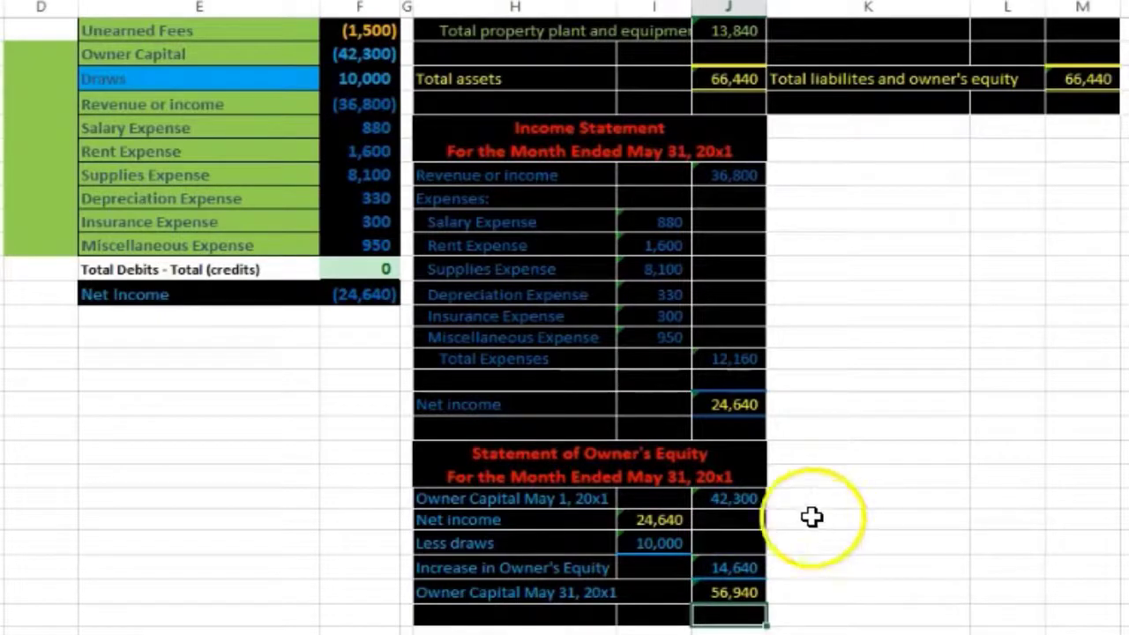
pyautogui.moveTo(744, 499); pyautogui.dragTo(743, 569)
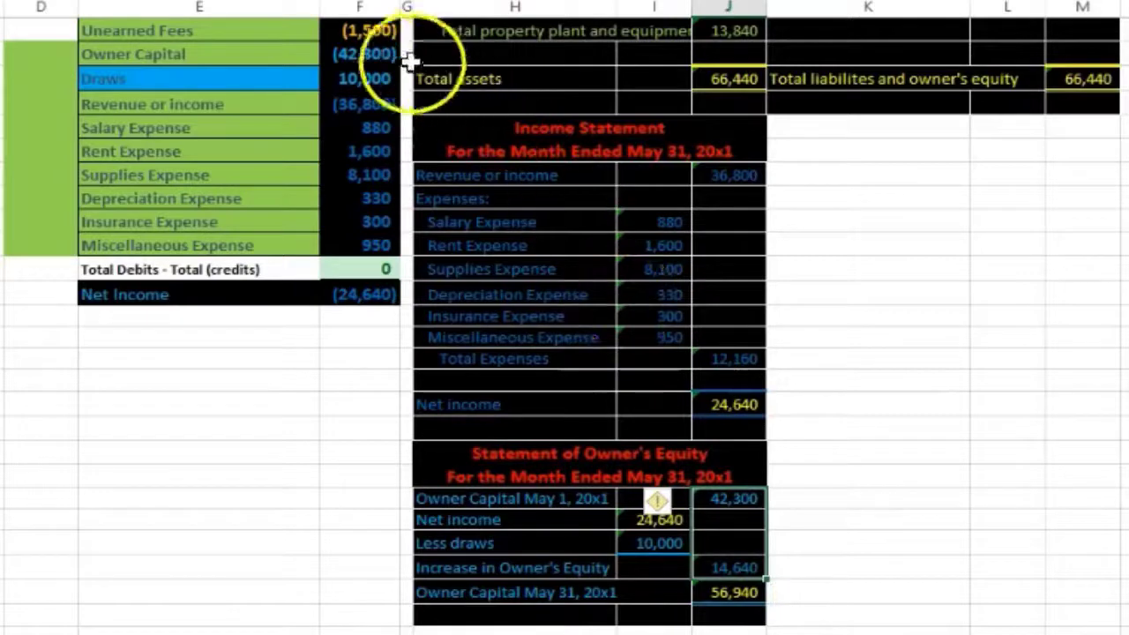
pyautogui.click(369, 79)
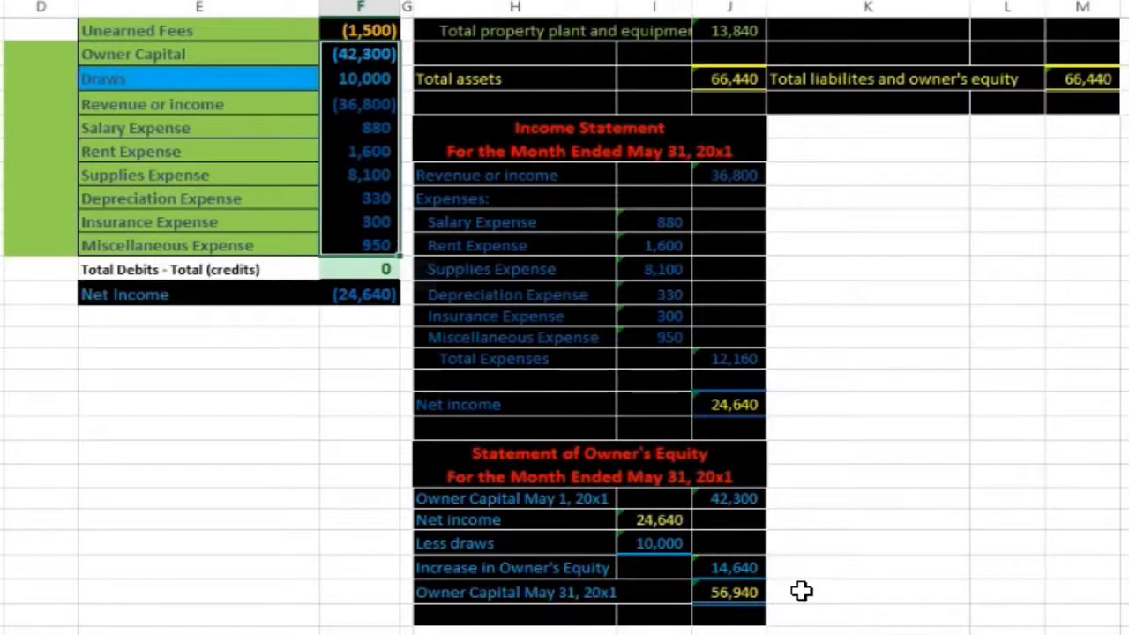
# Step: Compare the ending capital in J38 with the balance sheet's Owner Capital amount in M12, and open the M12 formula for review
pyautogui.click(733, 587)
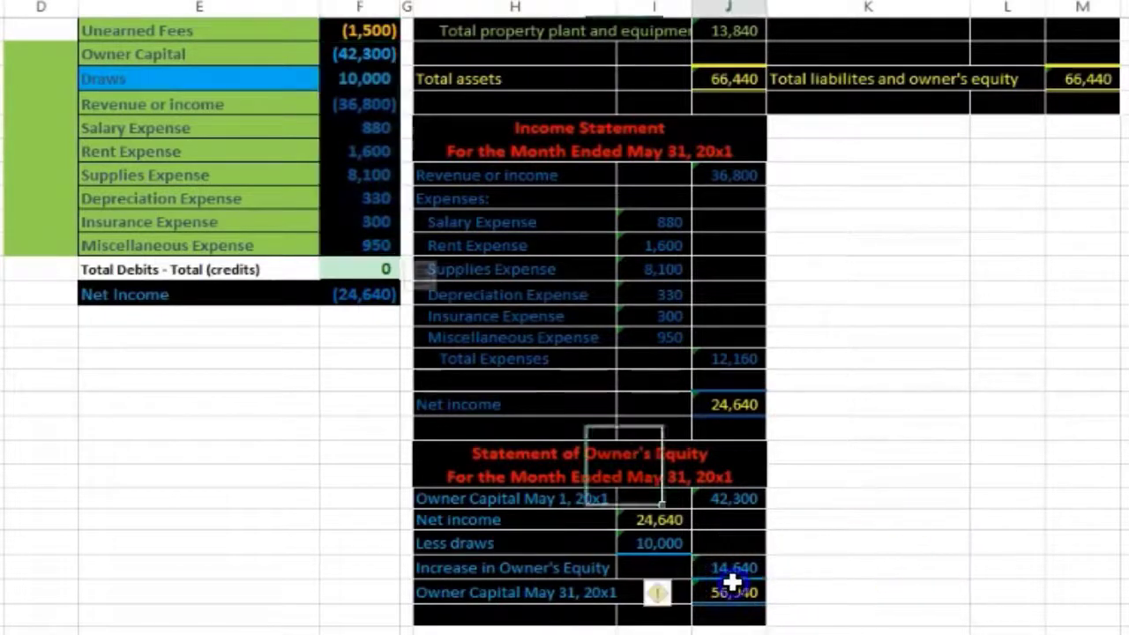
pyautogui.scroll(1, 732, 587)
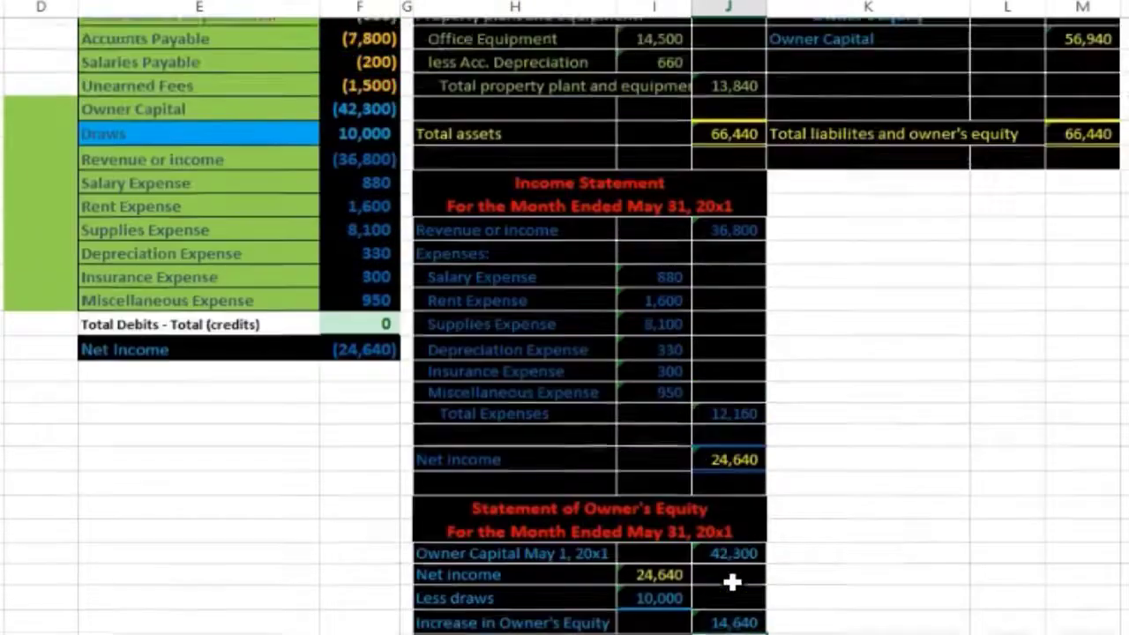
pyautogui.click(1093, 49)
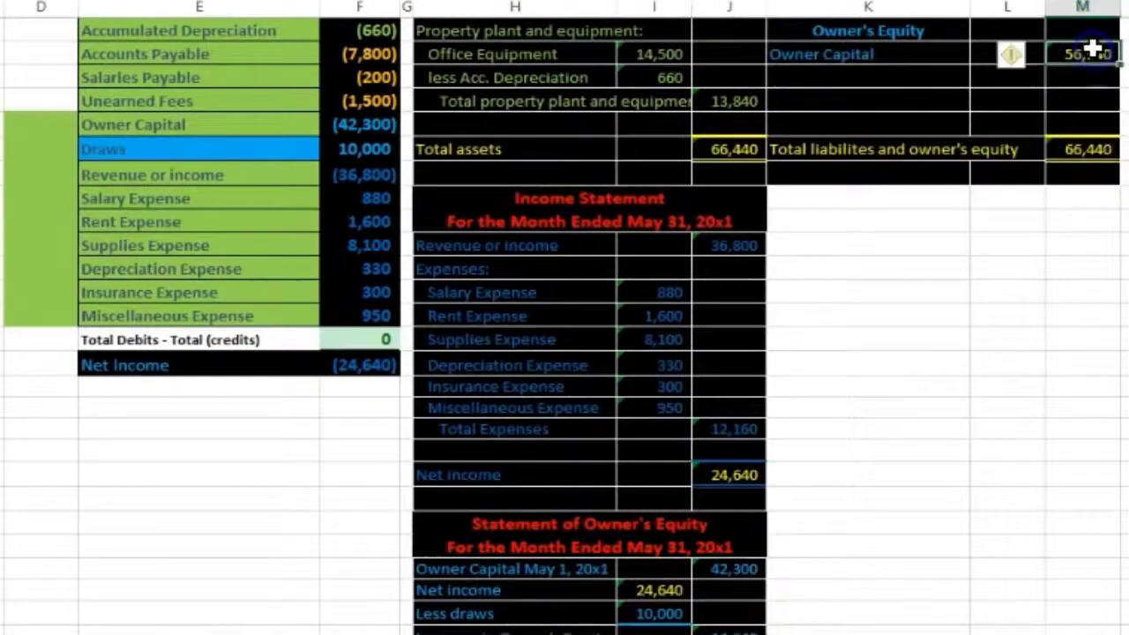
pyautogui.scroll(-1, 832, 555)
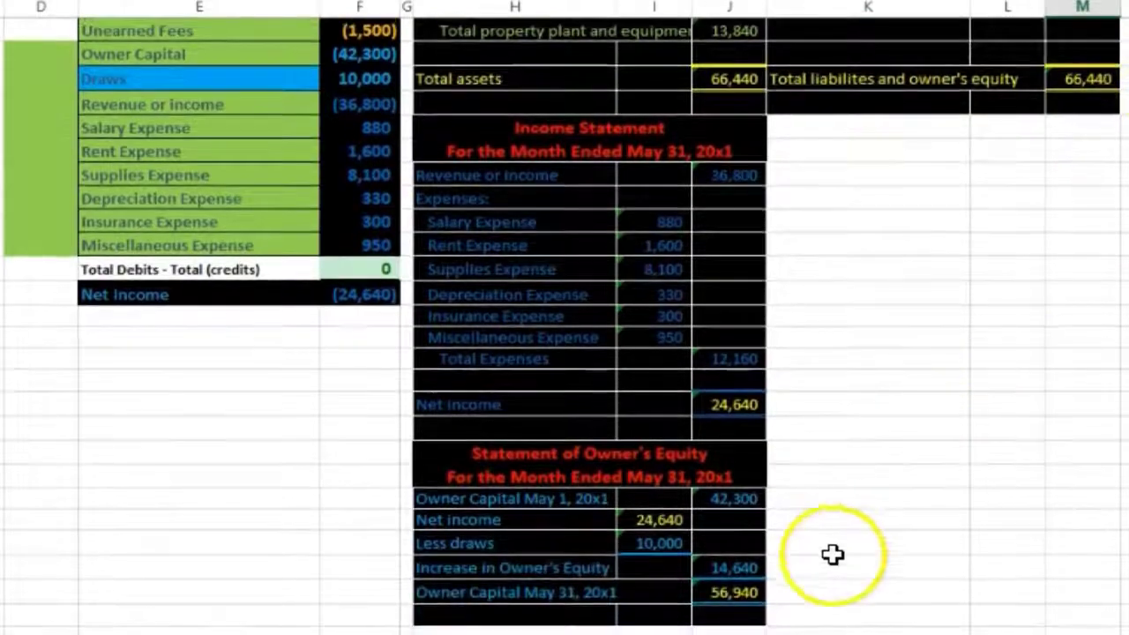
pyautogui.scroll(1, 794, 579)
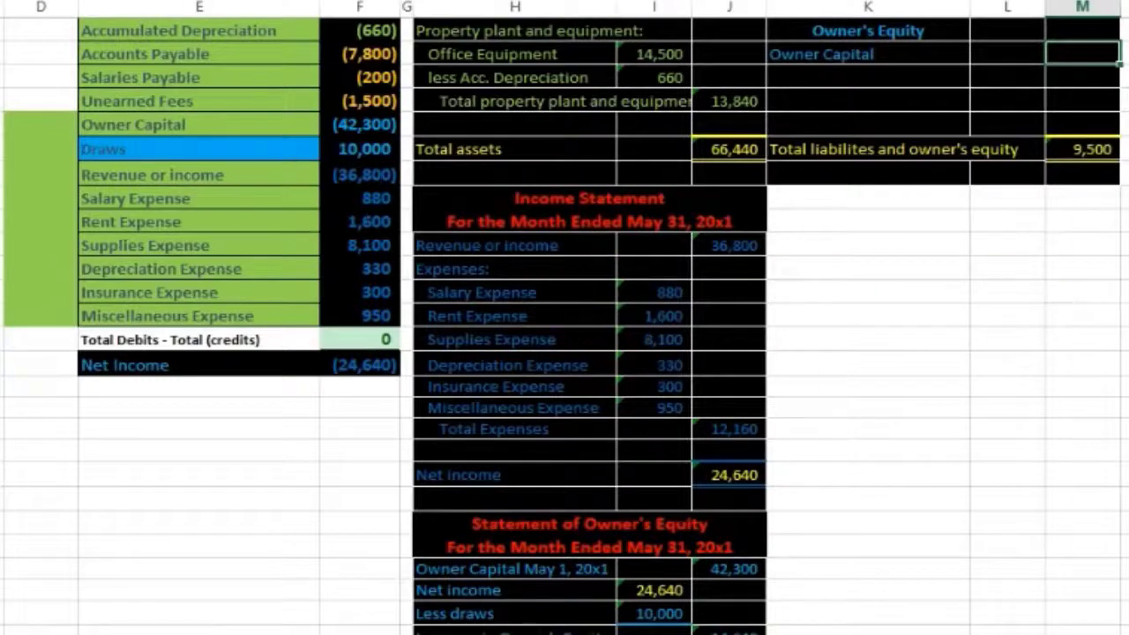
pyautogui.doubleClick(1094, 48)
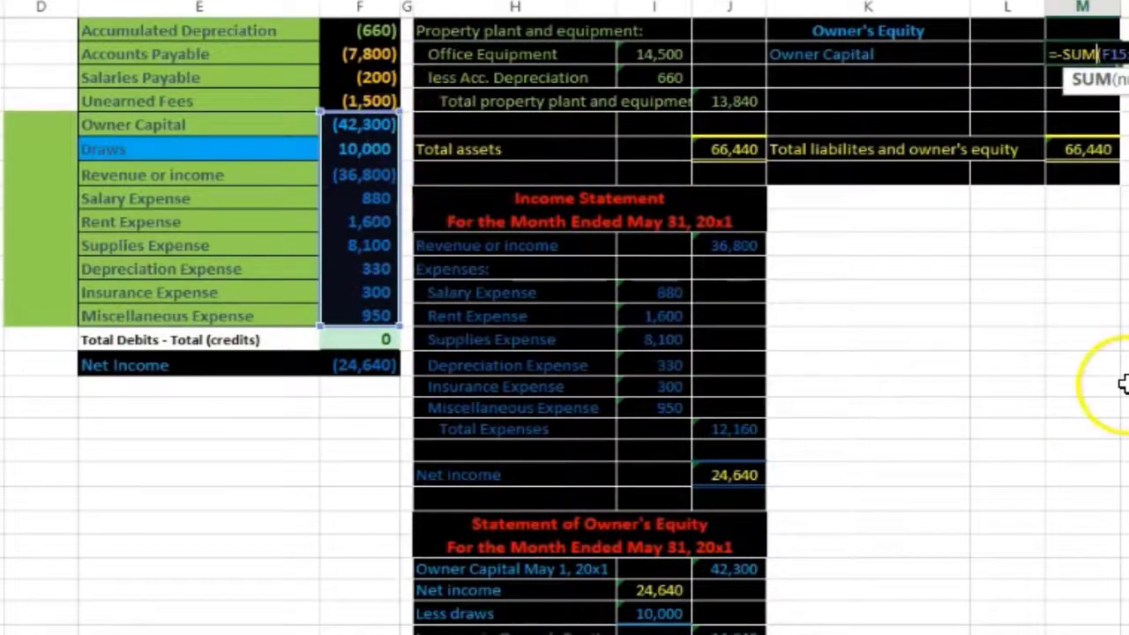
# Step: Close the M12 formula unchanged and remove the precedent trace arrows from the sheet
pyautogui.press('Return')
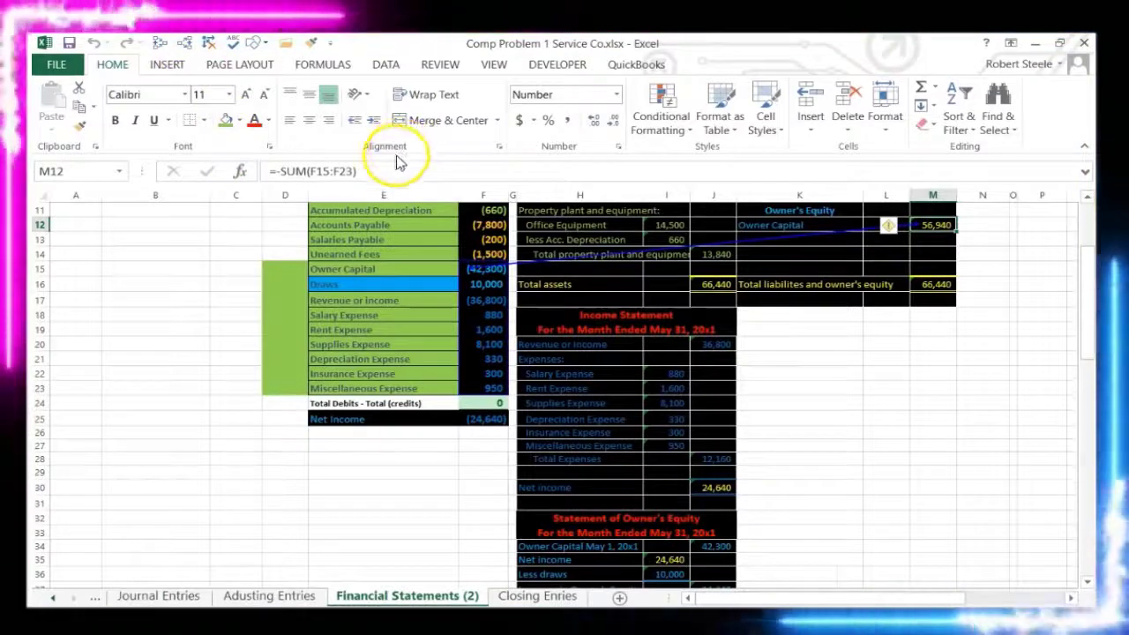
pyautogui.click(324, 65)
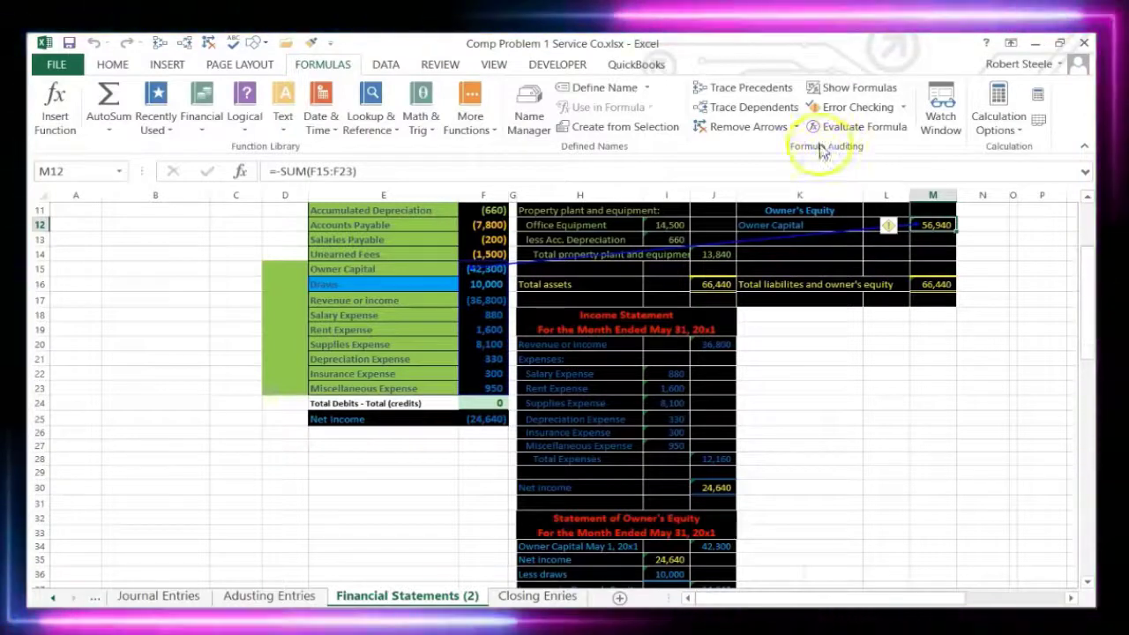
pyautogui.click(209, 43)
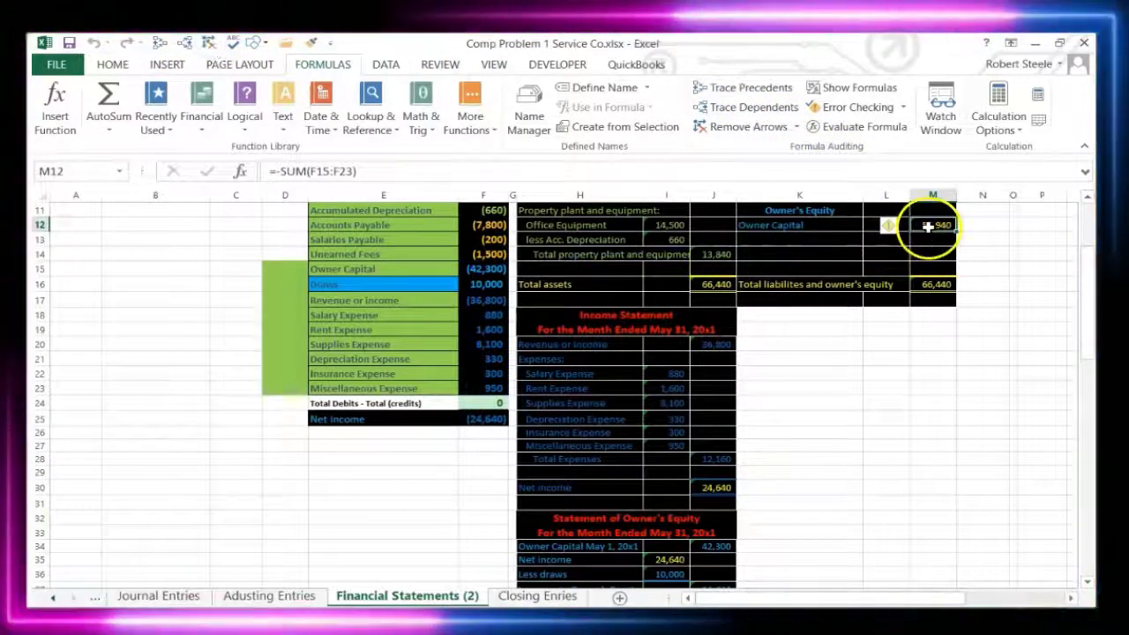
# Step: Replace the balance sheet's Owner Capital formula in M12 with a link to the ending owner capital, =J38
pyautogui.press('Delete')
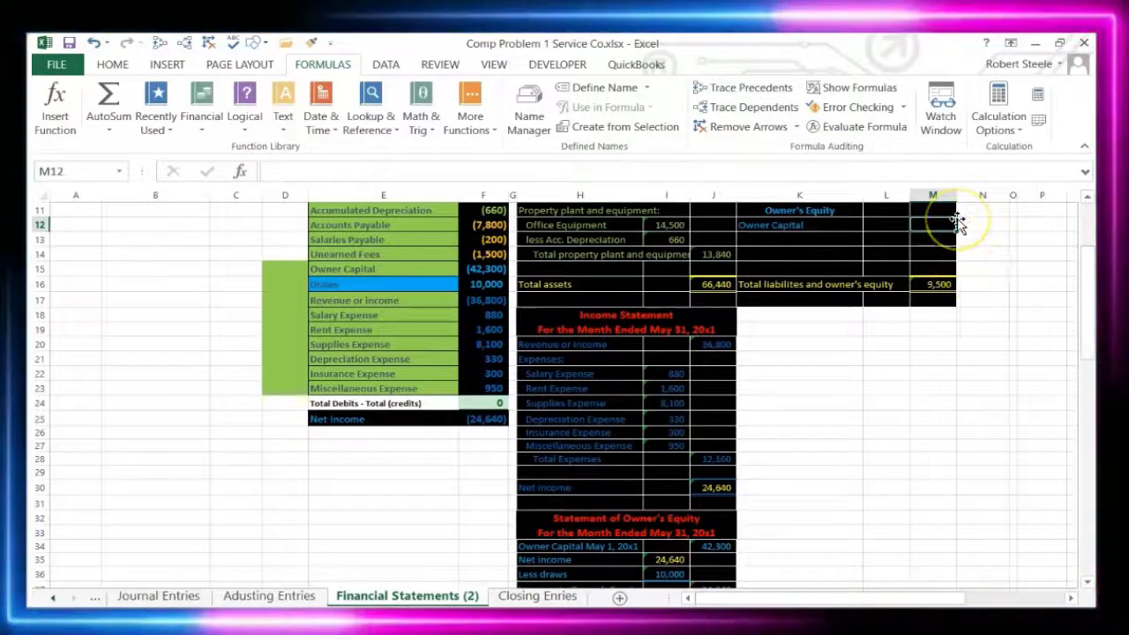
pyautogui.write('=')
pyautogui.scroll(-1, 841, 544)
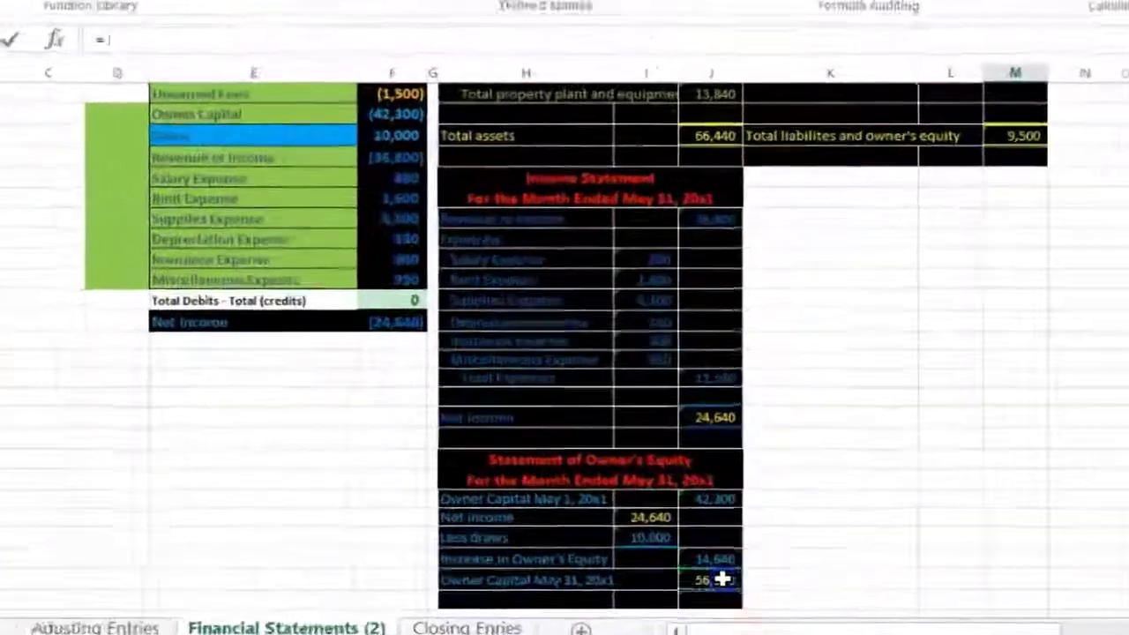
pyautogui.click(712, 562)
pyautogui.press('Return')
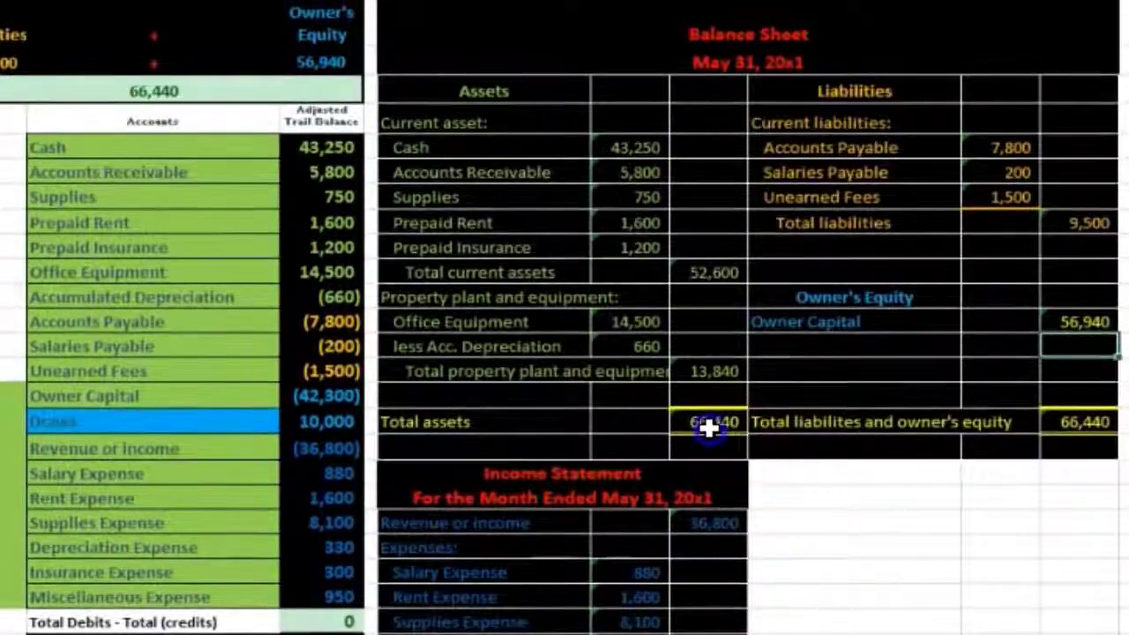
# Step: Compare total liabilities and owner's equity in M16 with total assets in J16, and Owner Capital in M12 with the ending capital in J38
pyautogui.click(1085, 421)
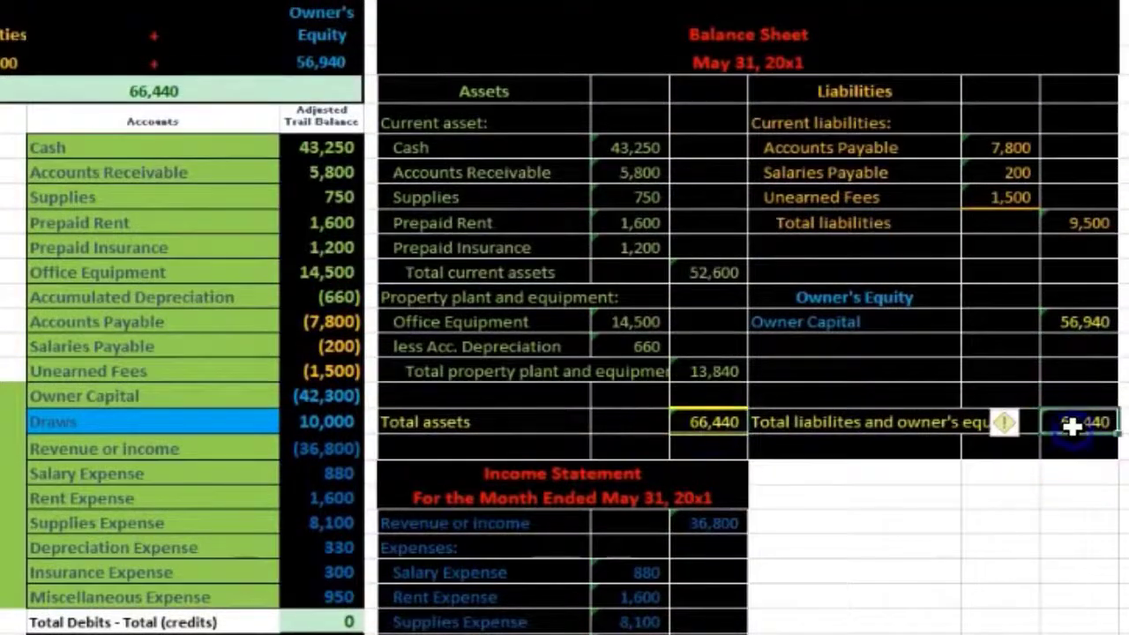
pyautogui.click(710, 426)
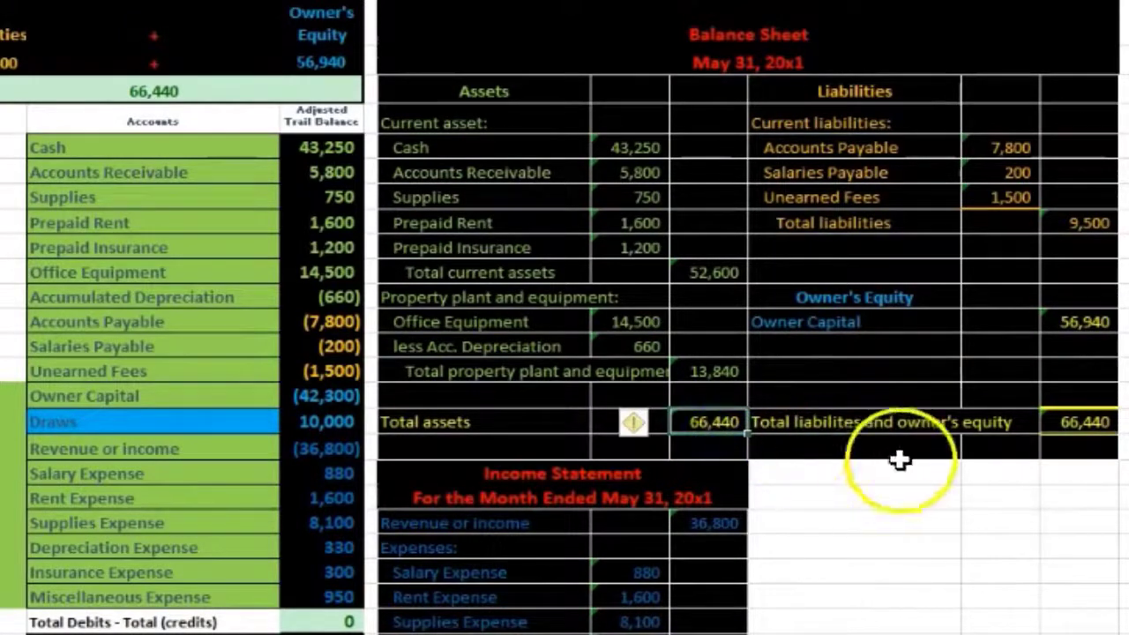
pyautogui.click(1076, 422)
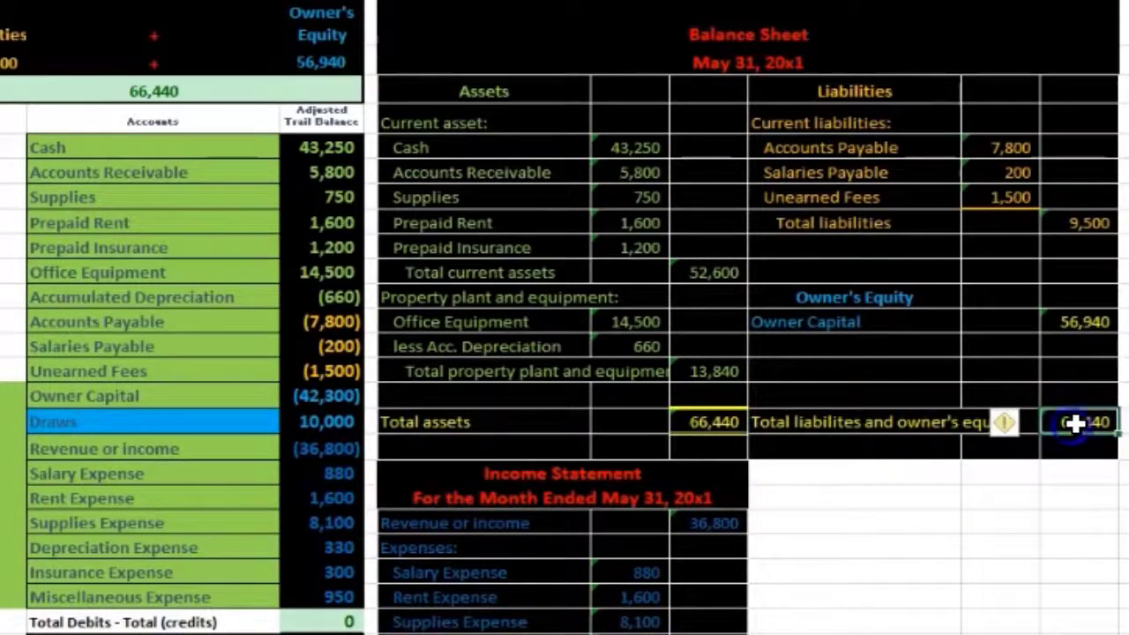
pyautogui.click(1107, 322)
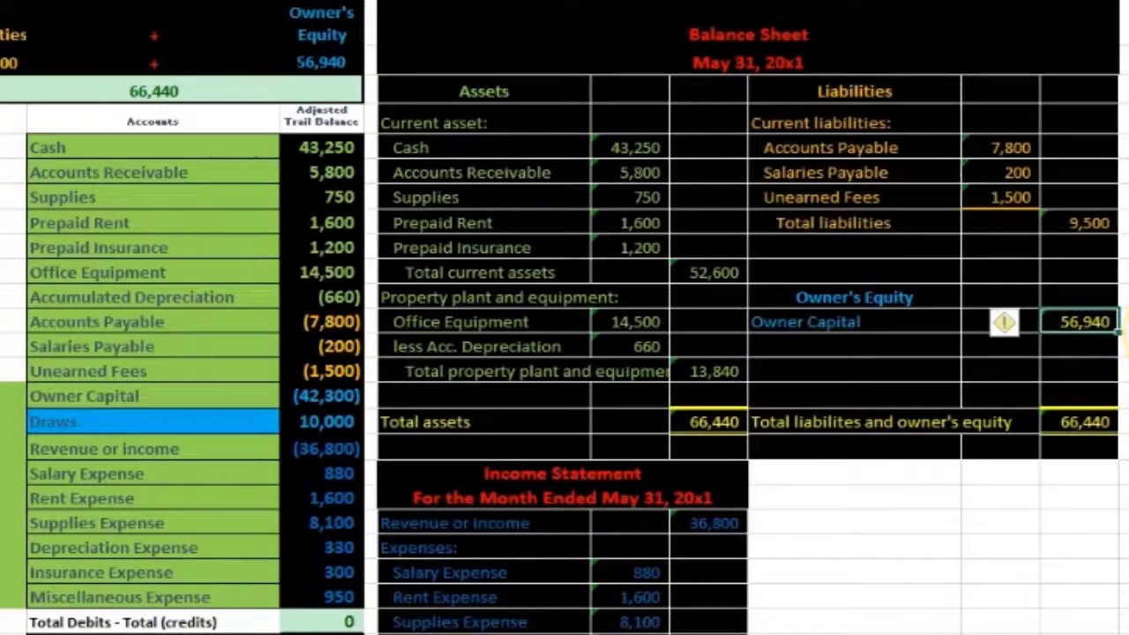
pyautogui.scroll(-6, 1113, 327)
pyautogui.click(711, 542)
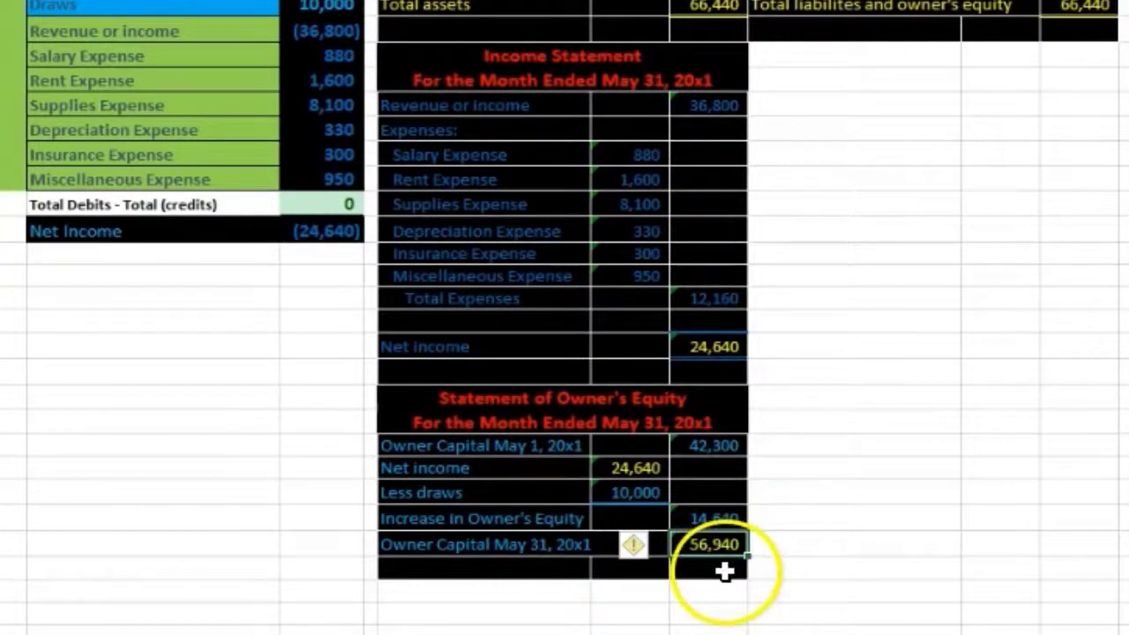
# Step: Compare net income in I35 with the income statement's net income in J30, and select the accounting equation headings in B1:F1
pyautogui.scroll(1, 732, 569)
pyautogui.click(633, 546)
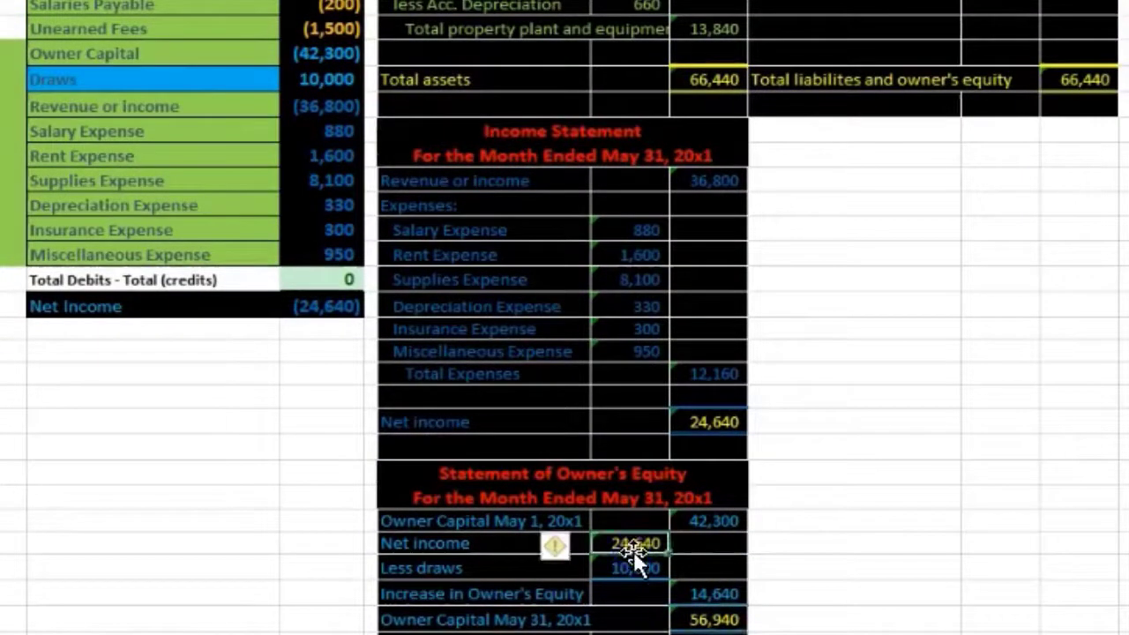
pyautogui.scroll(1, 634, 551)
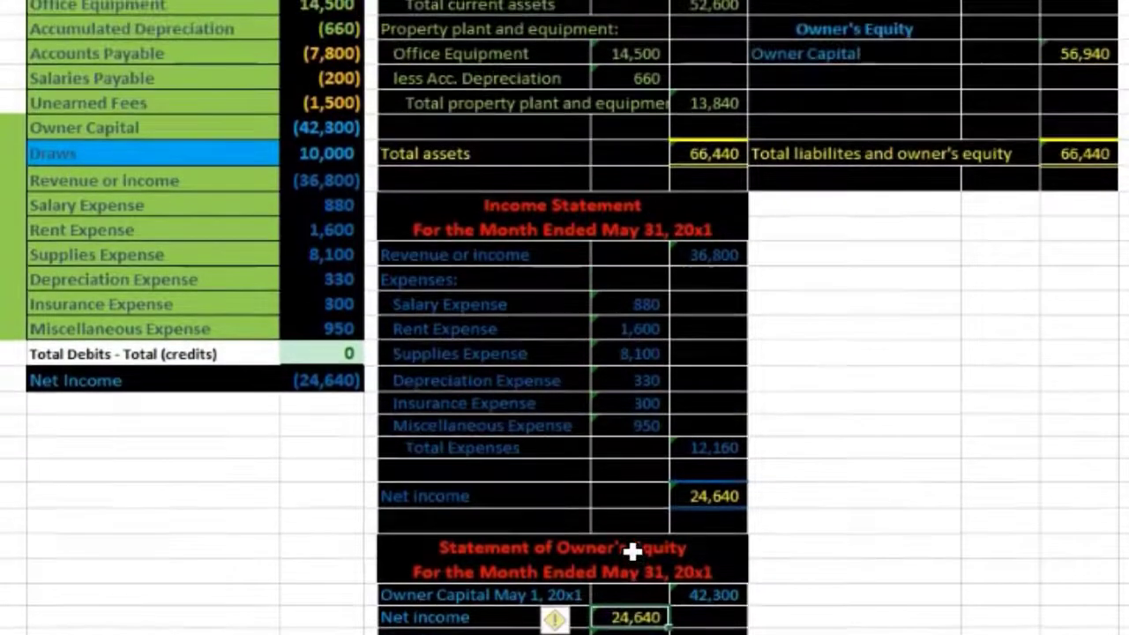
pyautogui.scroll(-1, 633, 551)
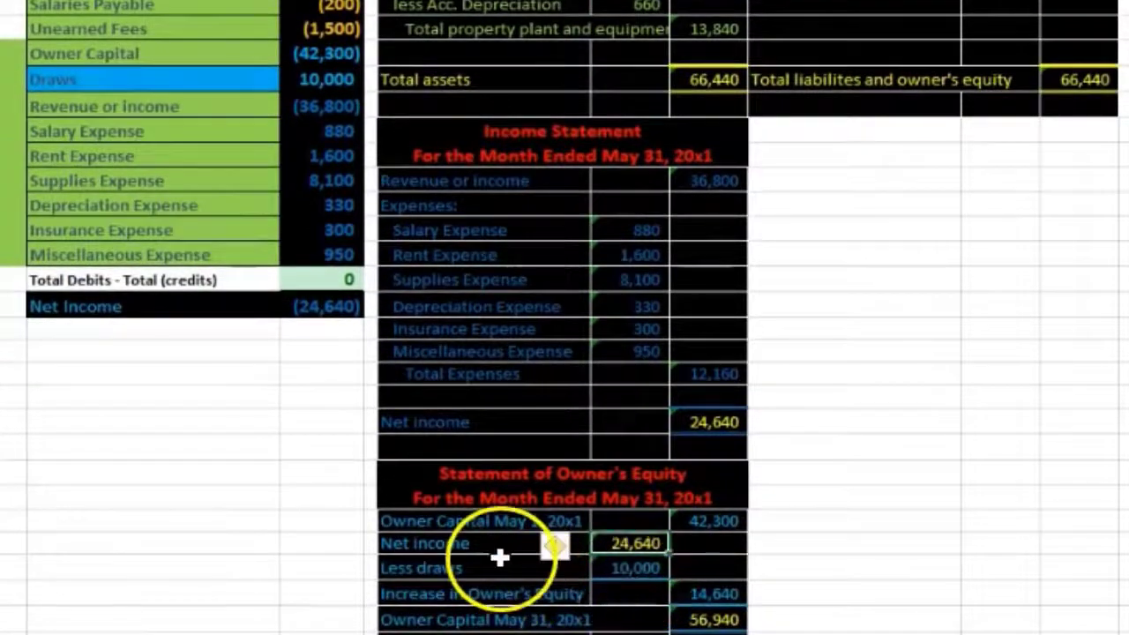
pyautogui.moveTo(585, 561)
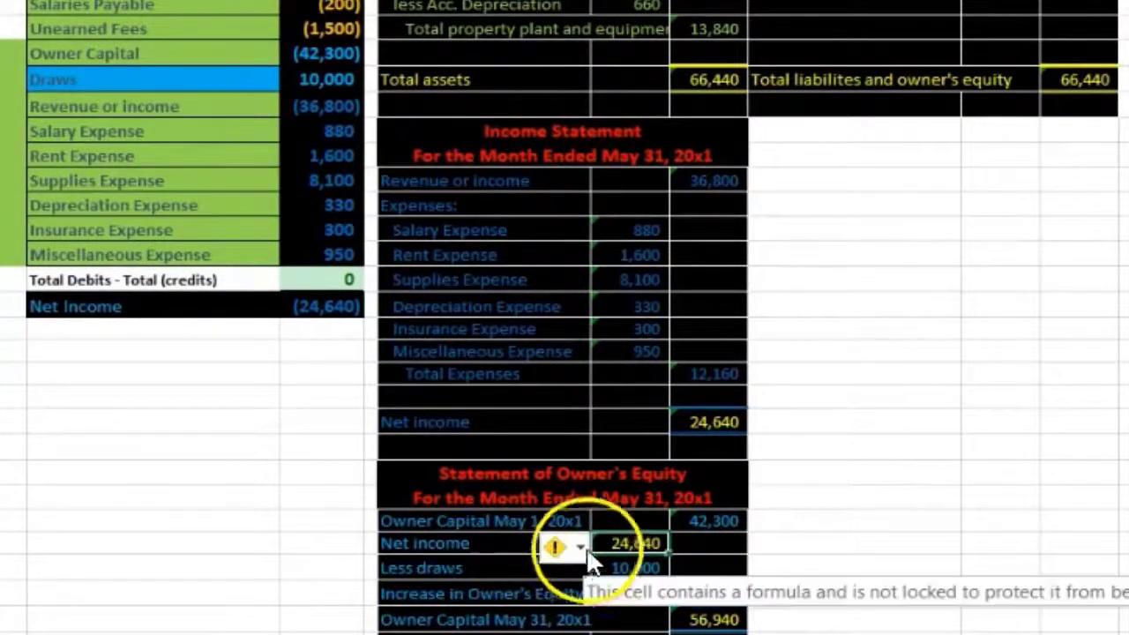
pyautogui.click(716, 425)
pyautogui.scroll(1, 895, 422)
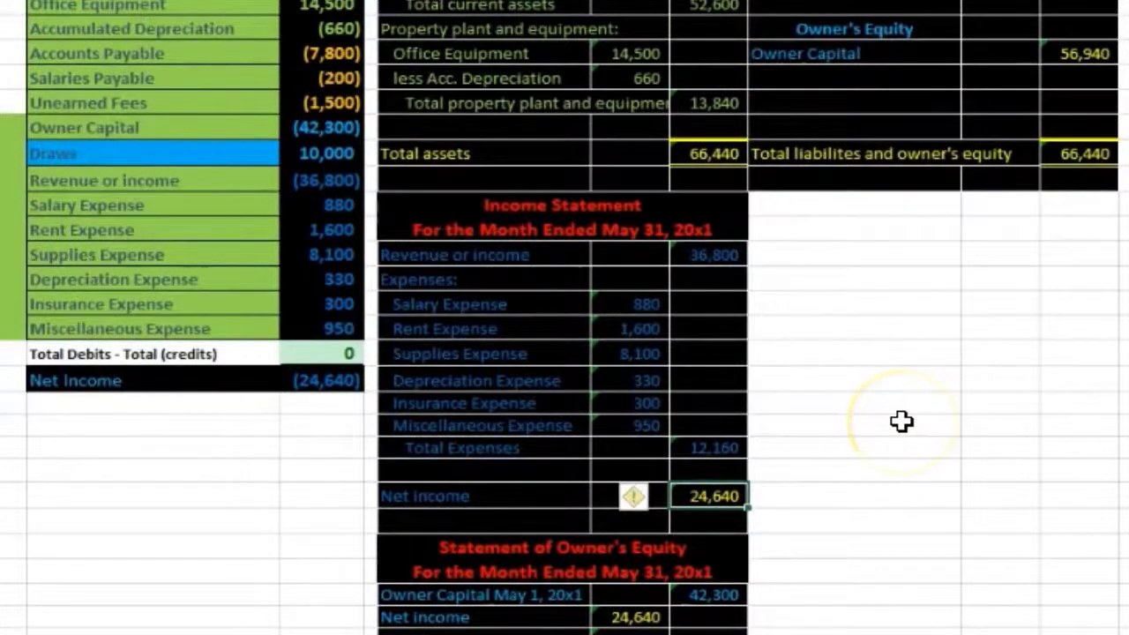
pyautogui.scroll(4, 901, 422)
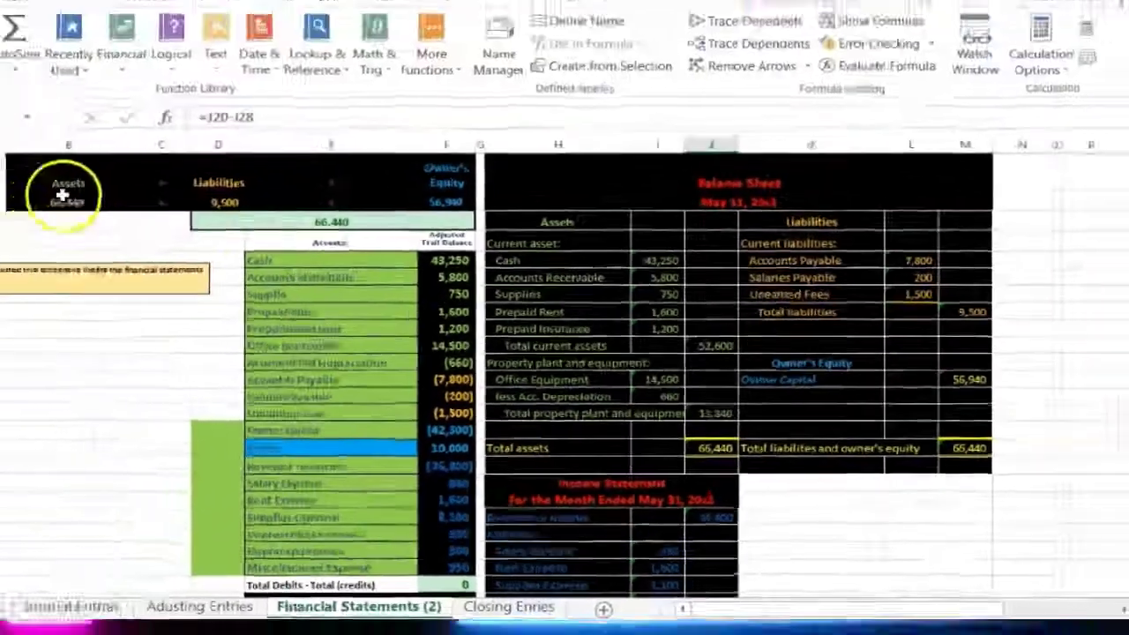
pyautogui.moveTo(159, 222); pyautogui.dragTo(454, 225)
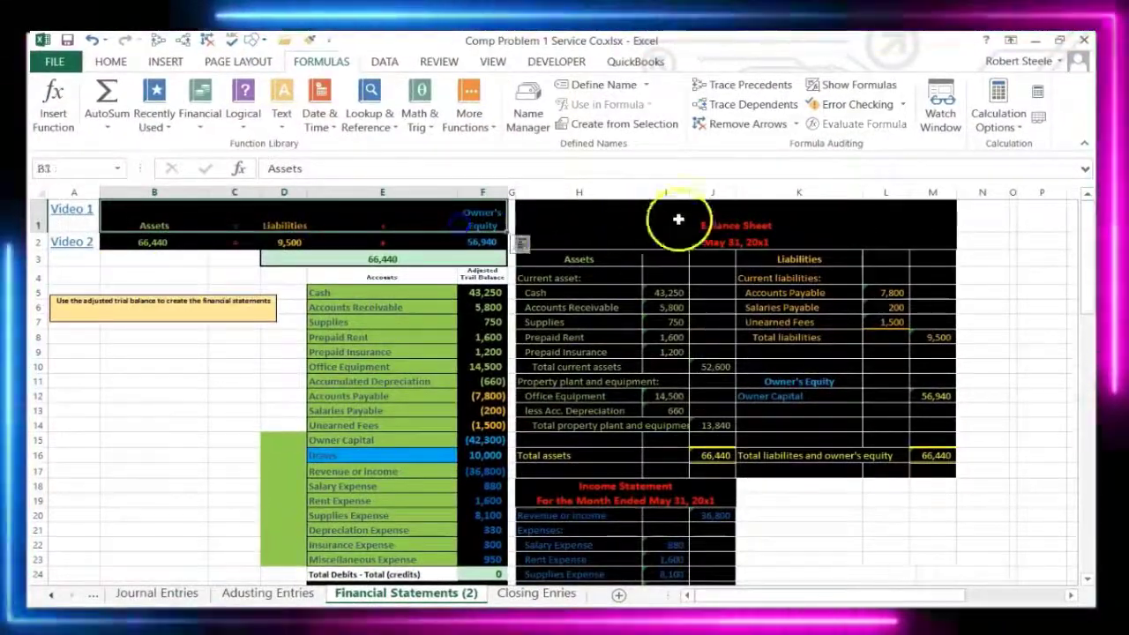